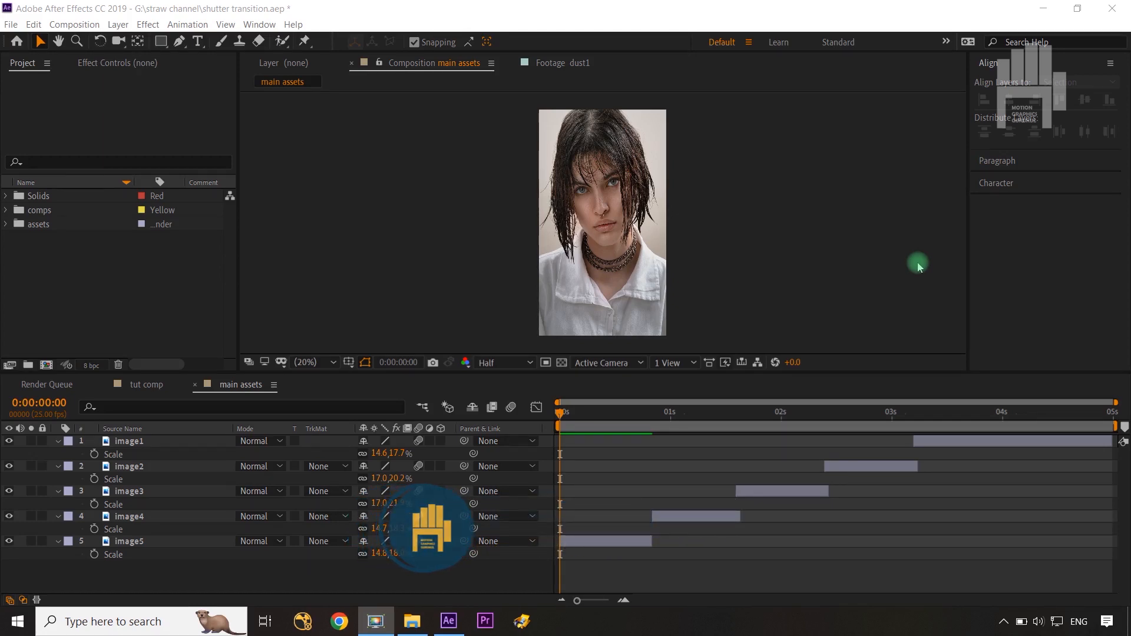
- Reveal Scale and Rotation on the image5 layer and turn on keyframing for both at 0:00:00:00
{"action": "left_click", "coordinate": [342, 578]}
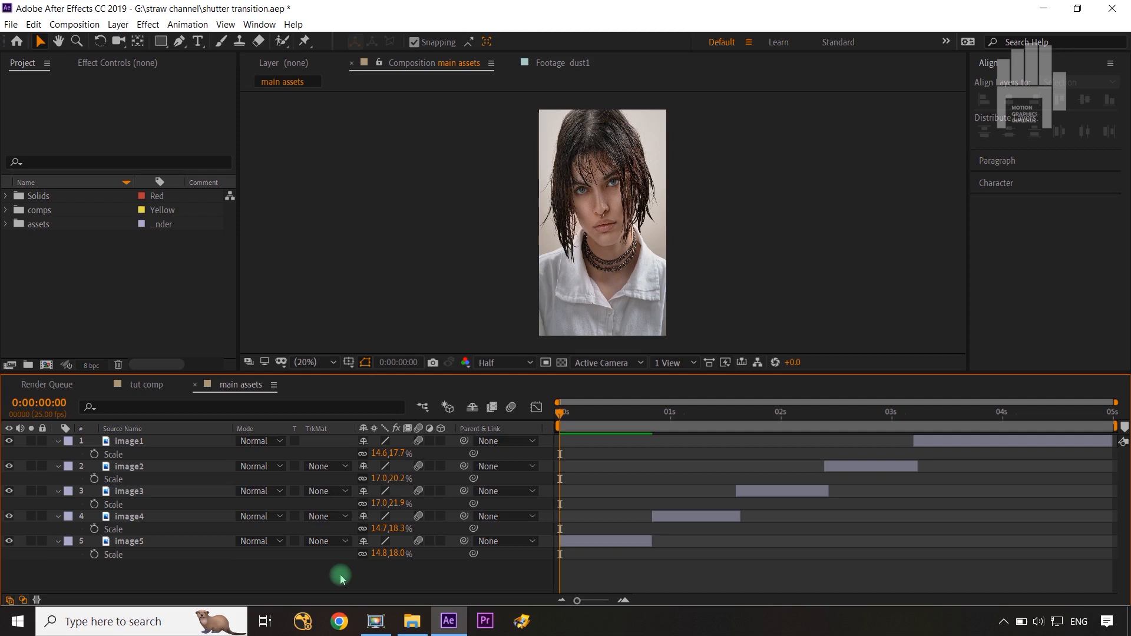
{"action": "left_click", "coordinate": [141, 542]}
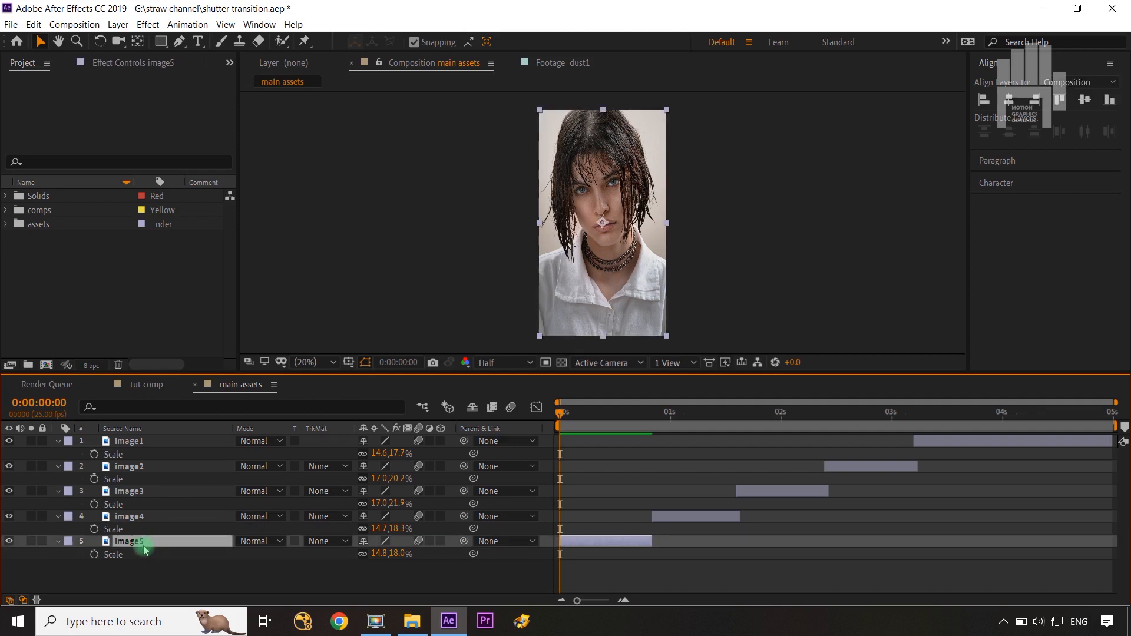
{"action": "key", "text": "s"}
{"action": "key", "text": "shift+r"}
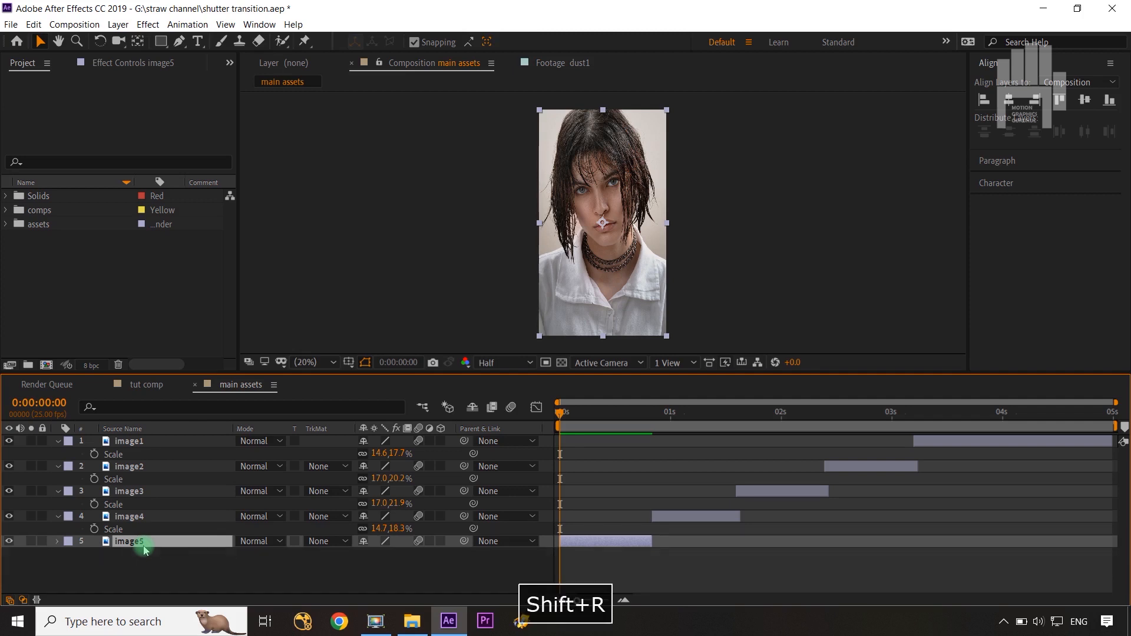
{"action": "key", "text": "s"}
{"action": "key", "text": "shift+r"}
{"action": "left_click", "coordinate": [93, 555]}
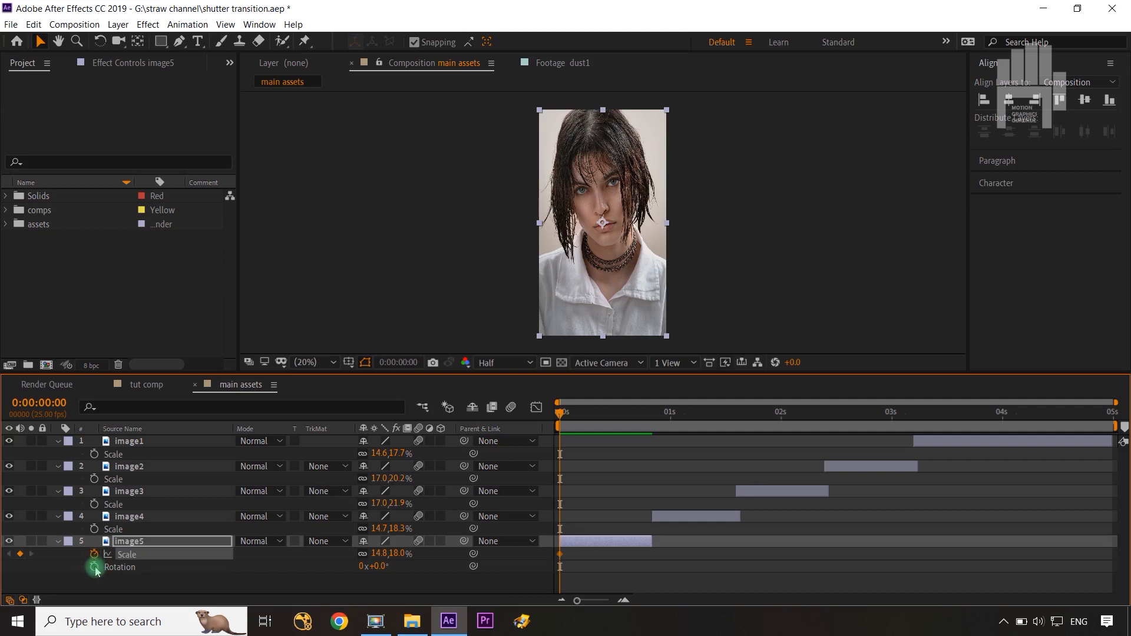
{"action": "left_click", "coordinate": [94, 567]}
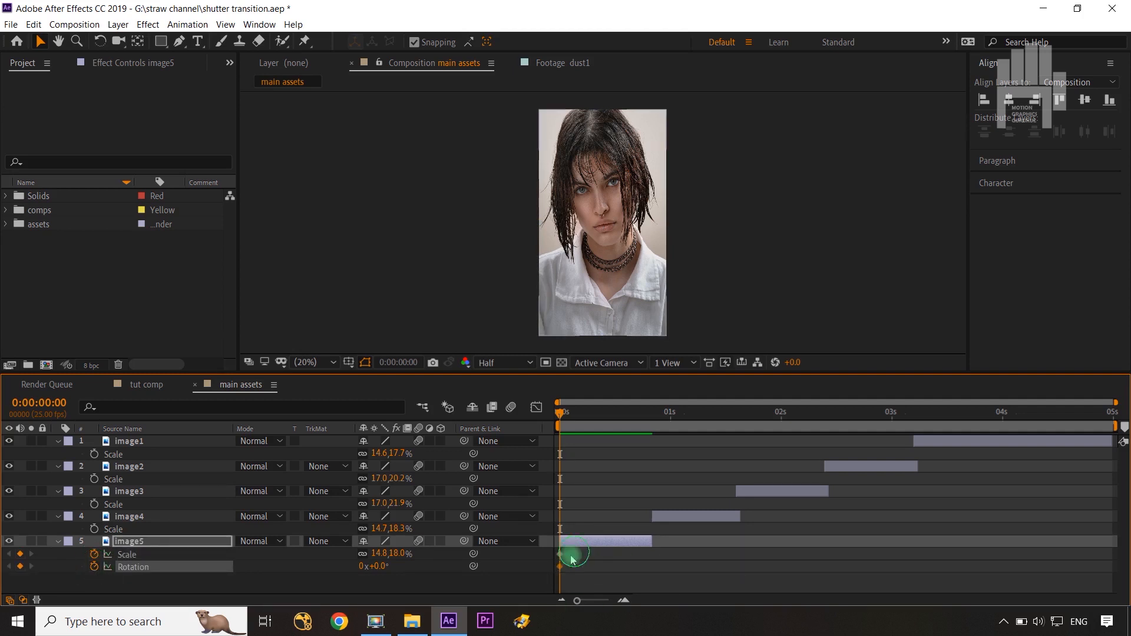
- Move image5's Scale and Rotation keyframes to the end of its clip and add new keyframes for both at the first frame
{"action": "left_click_drag", "start_coordinate": [570, 549], "coordinate": [646, 566]}
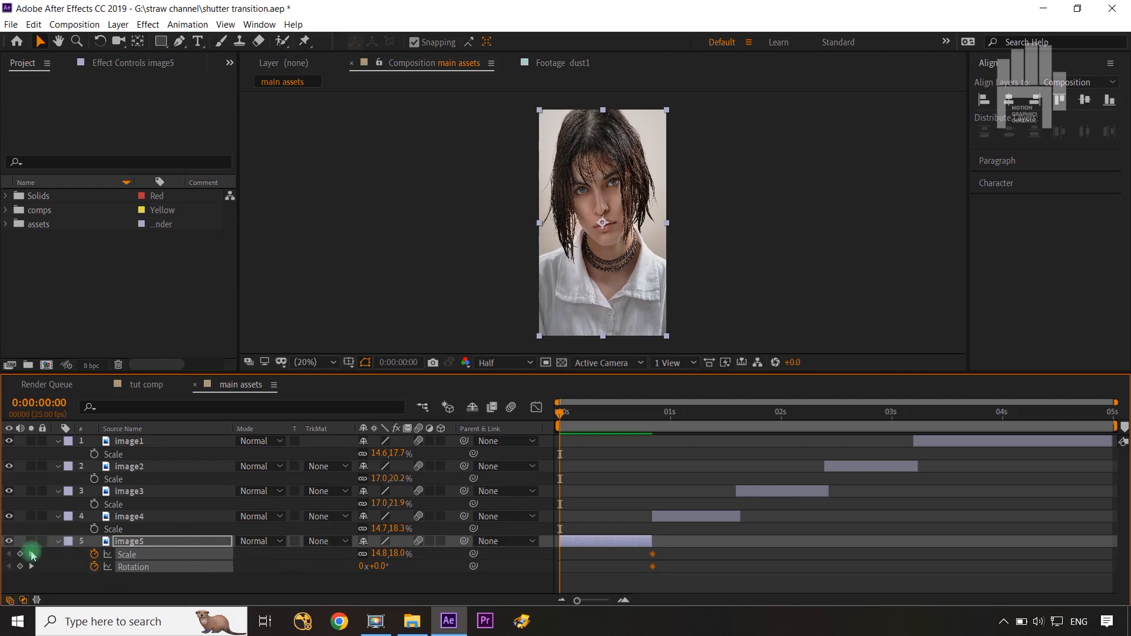
{"action": "left_click", "coordinate": [20, 555]}
{"action": "left_click", "coordinate": [20, 566]}
{"action": "key", "text": "ctrl+z"}
{"action": "key", "text": "ctrl+z"}
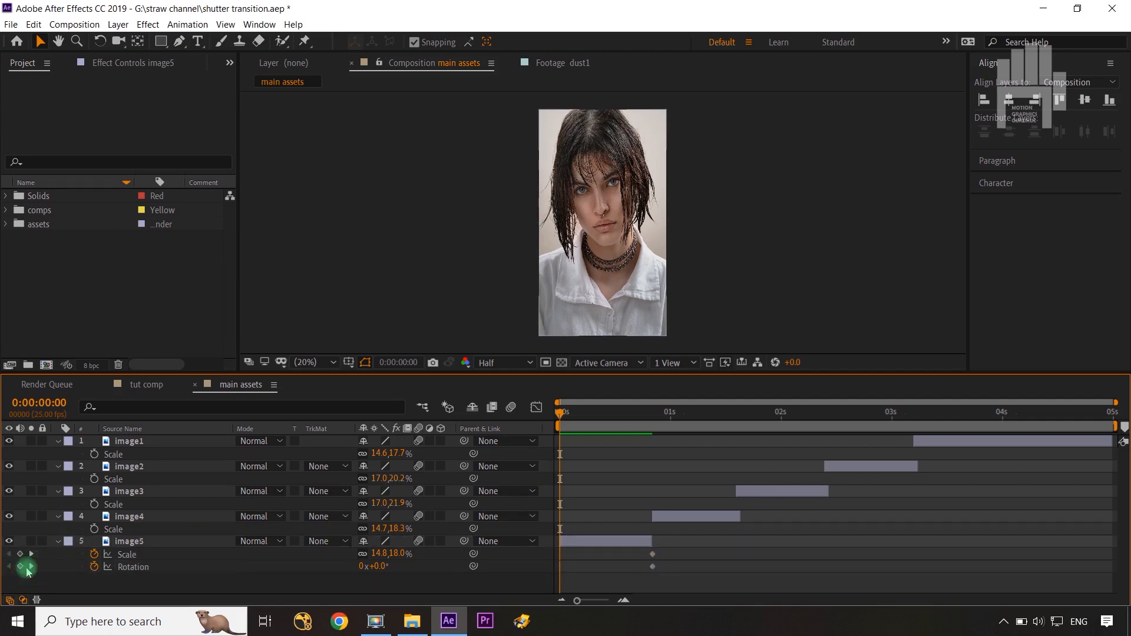
{"action": "left_click", "coordinate": [20, 566]}
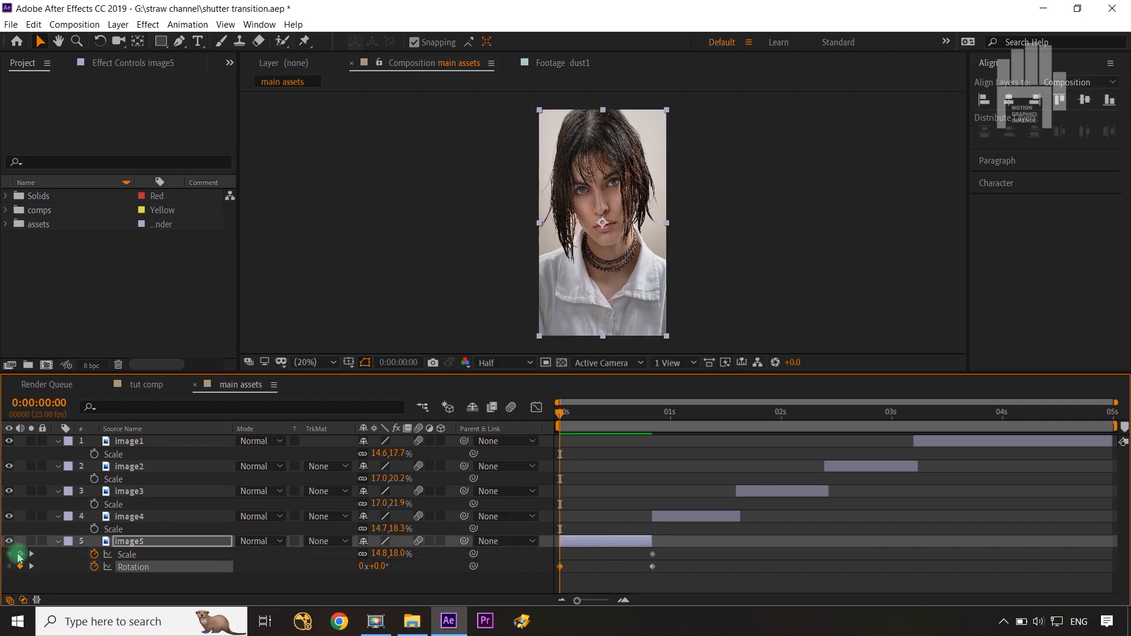
{"action": "left_click", "coordinate": [20, 554]}
- Set image5's first-frame Scale to 25.5, 31.0% and its Rotation to 16°
{"action": "left_click", "coordinate": [401, 576]}
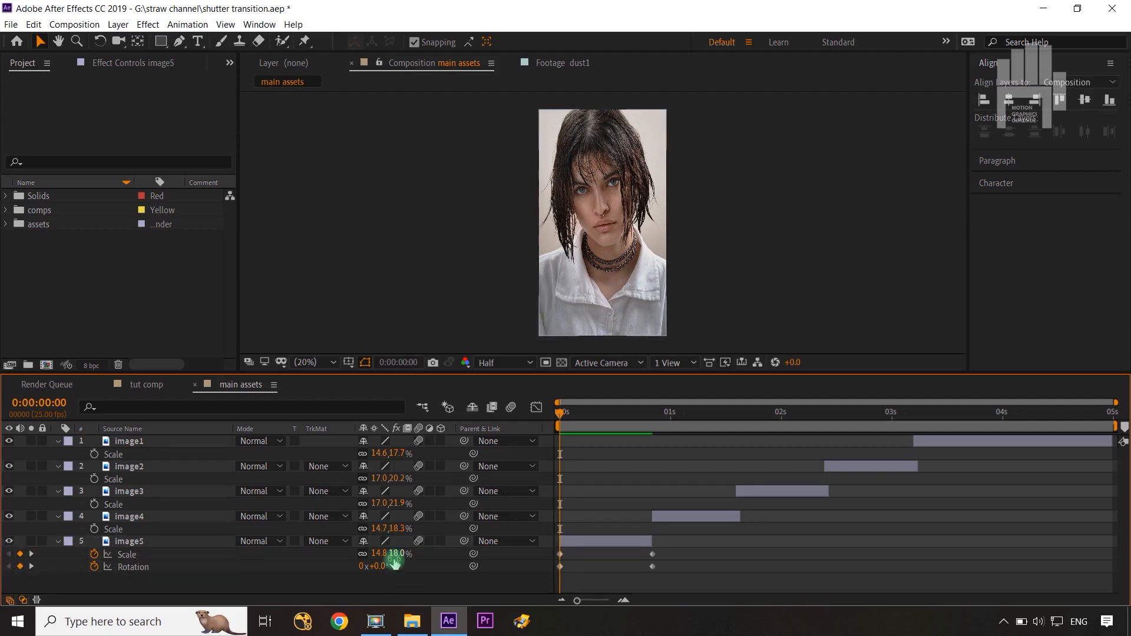
{"action": "left_click_drag", "start_coordinate": [394, 556], "coordinate": [410, 560]}
{"action": "left_click", "coordinate": [381, 566]}
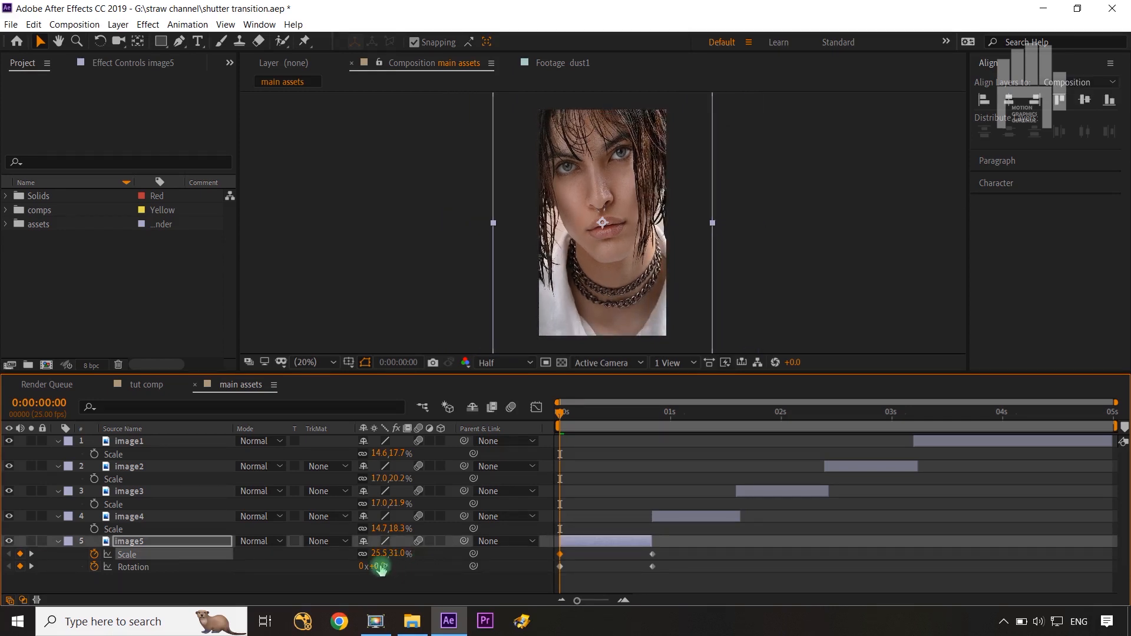
{"action": "left_click_drag", "start_coordinate": [382, 566], "coordinate": [398, 571]}
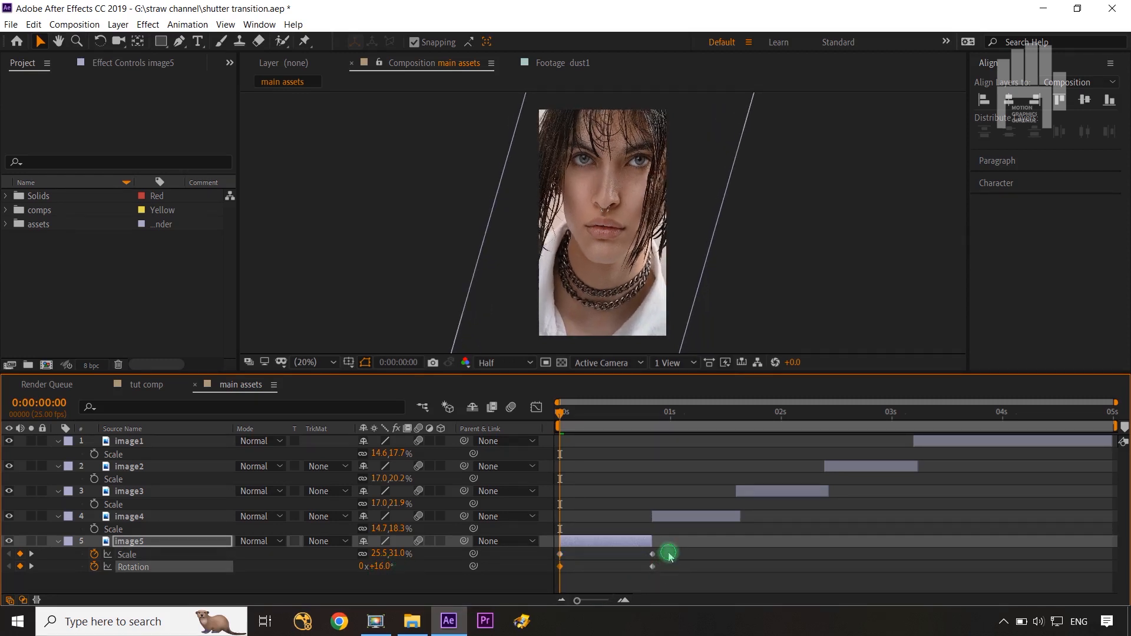
- Apply Easy Ease to all of image5's Scale and Rotation keyframes
{"action": "left_click_drag", "start_coordinate": [669, 550], "coordinate": [551, 592]}
{"action": "key", "text": "F9"}
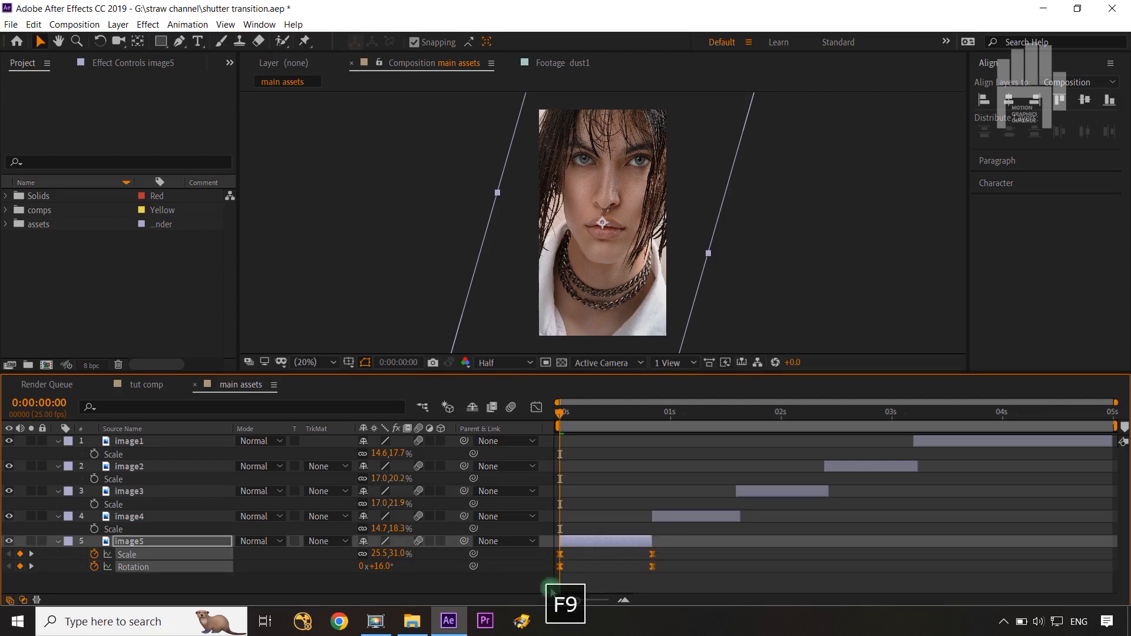
{"action": "left_click", "coordinate": [534, 424]}
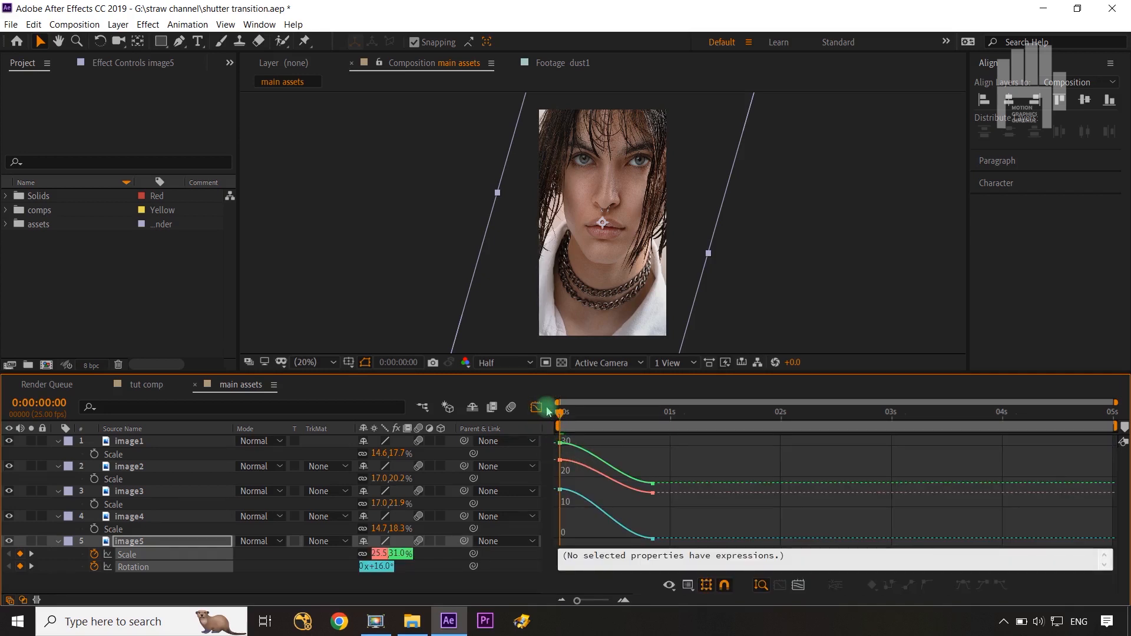
{"action": "left_click", "coordinate": [536, 412]}
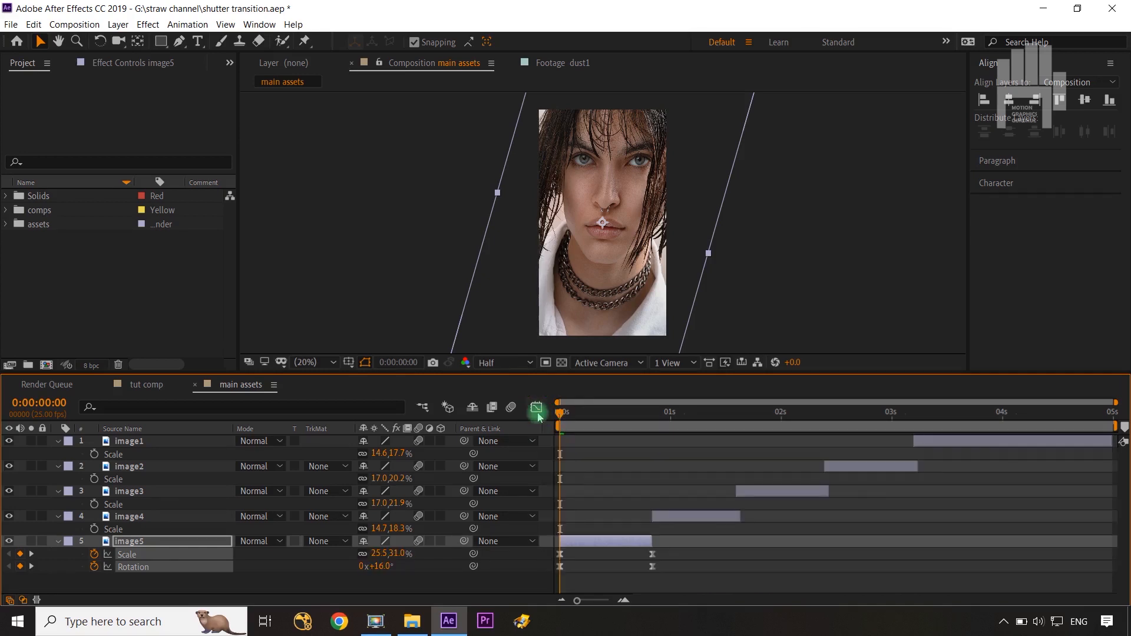
{"action": "left_click_drag", "start_coordinate": [672, 564], "coordinate": [551, 576]}
{"action": "key", "text": "F9"}
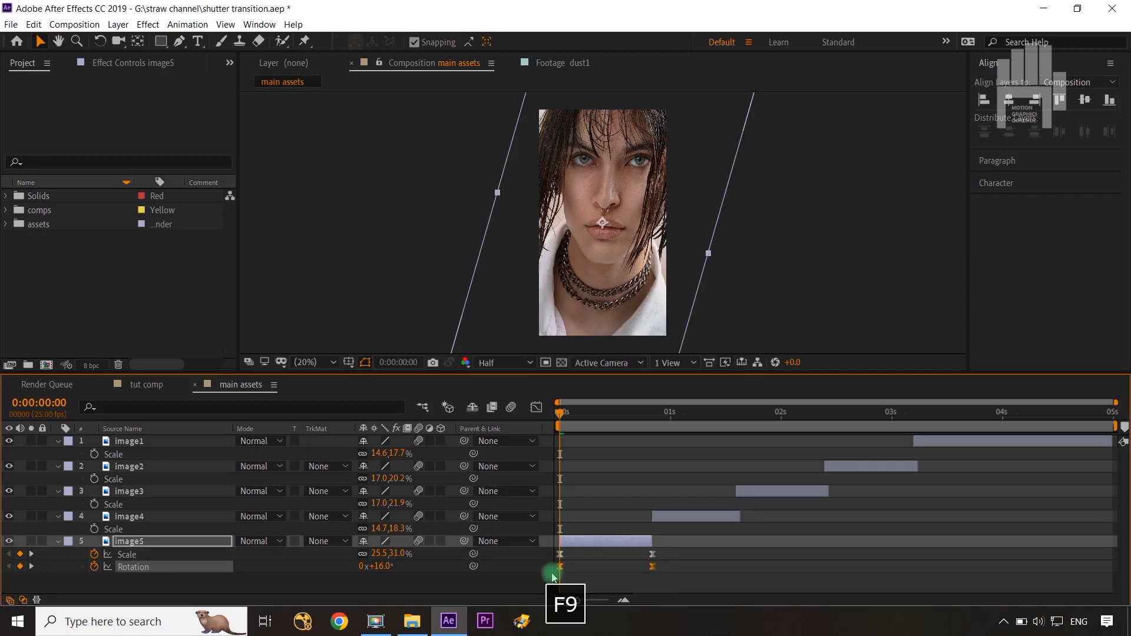
- Reshape image5's Rotation value curve in the Graph Editor so it starts flat and falls steeply at the last keyframe
{"action": "left_click", "coordinate": [536, 408]}
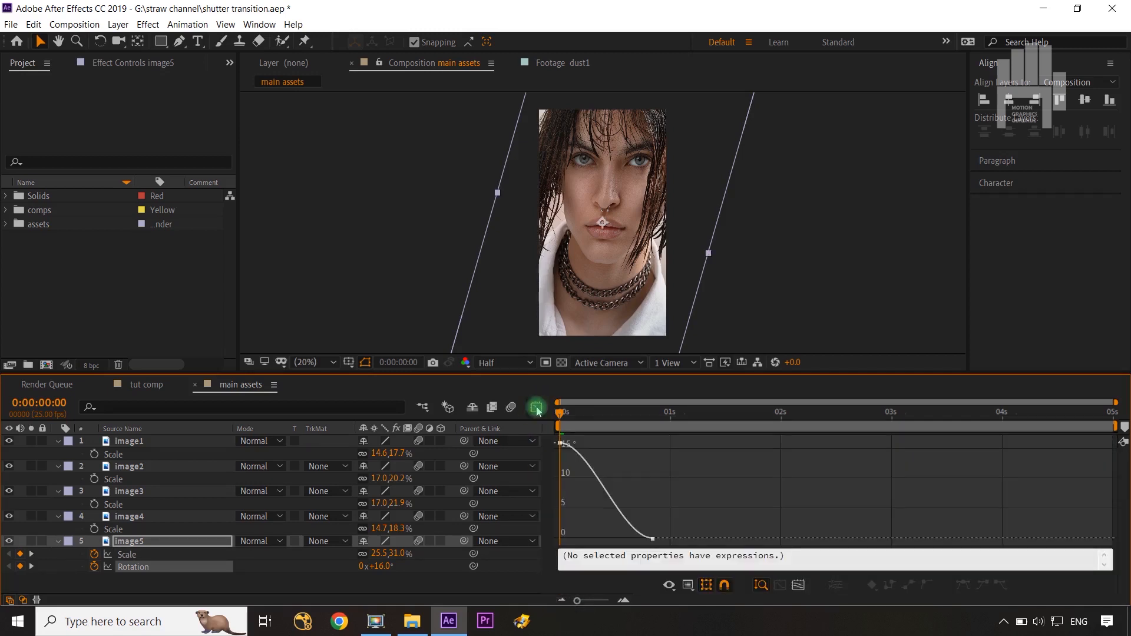
{"action": "left_click_drag", "start_coordinate": [677, 439], "coordinate": [515, 575]}
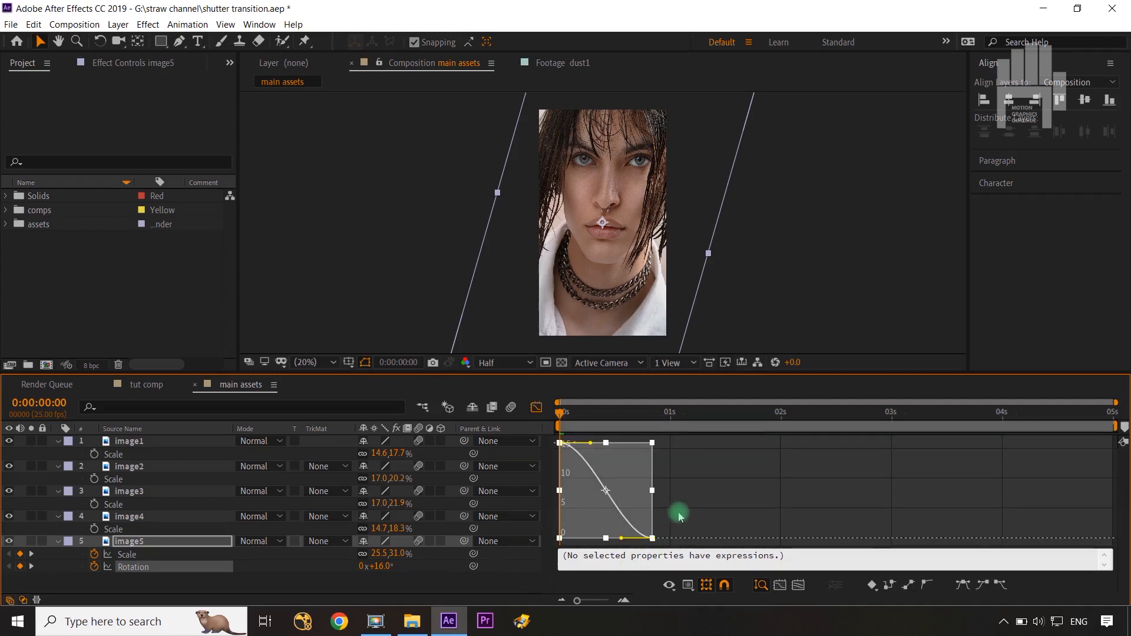
{"action": "right_click", "coordinate": [605, 496]}
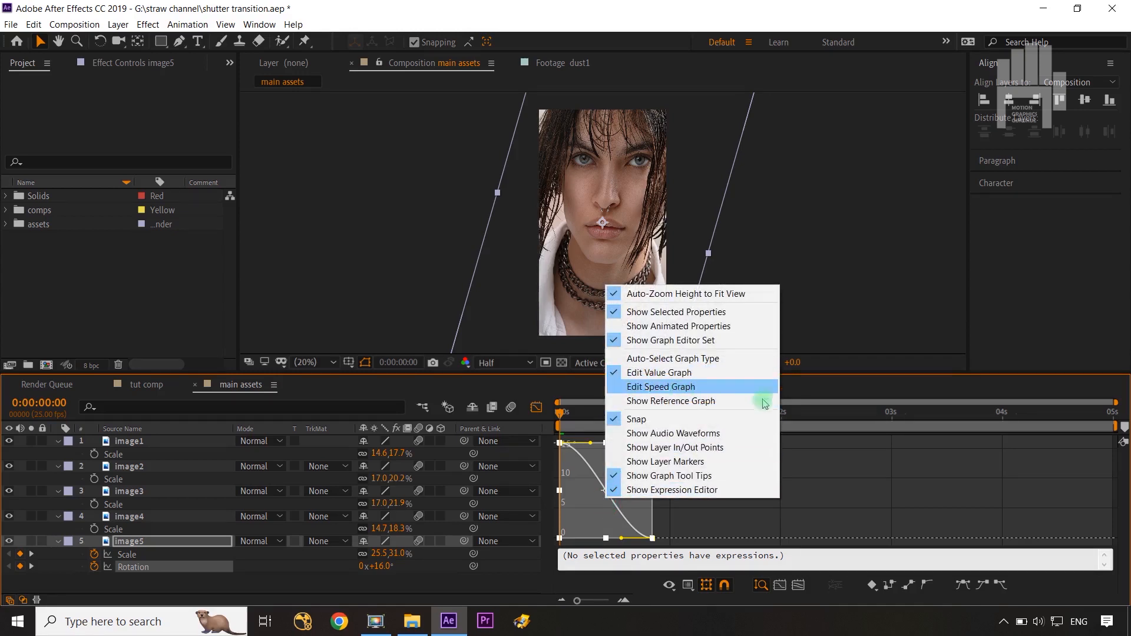
{"action": "left_click", "coordinate": [851, 493]}
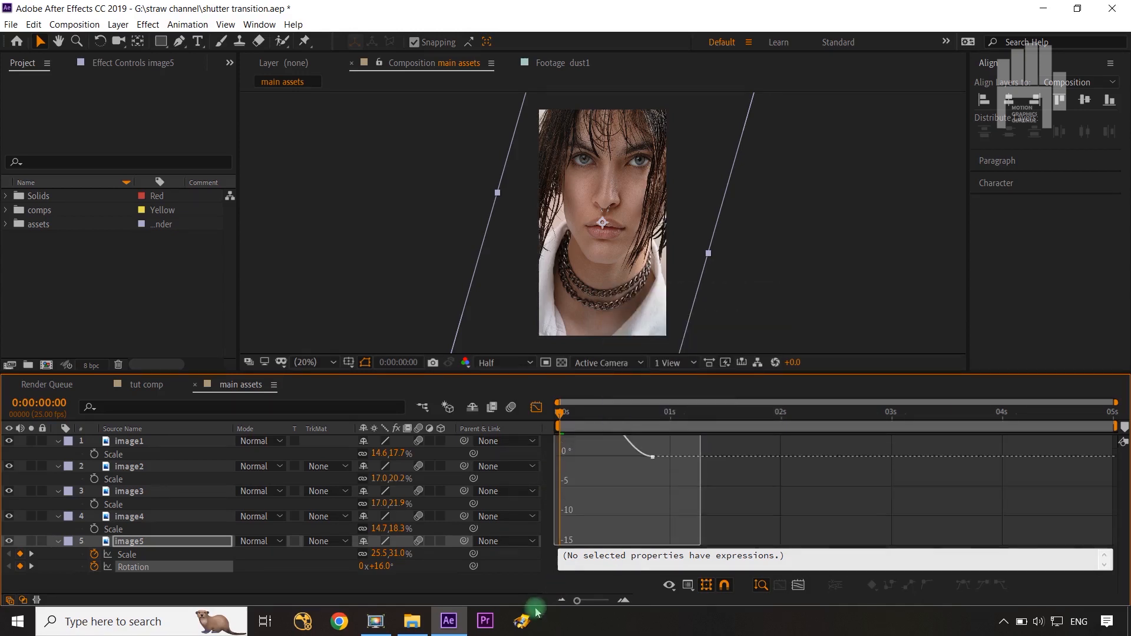
{"action": "left_click", "coordinate": [621, 541]}
{"action": "left_click_drag", "start_coordinate": [622, 537], "coordinate": [688, 470]}
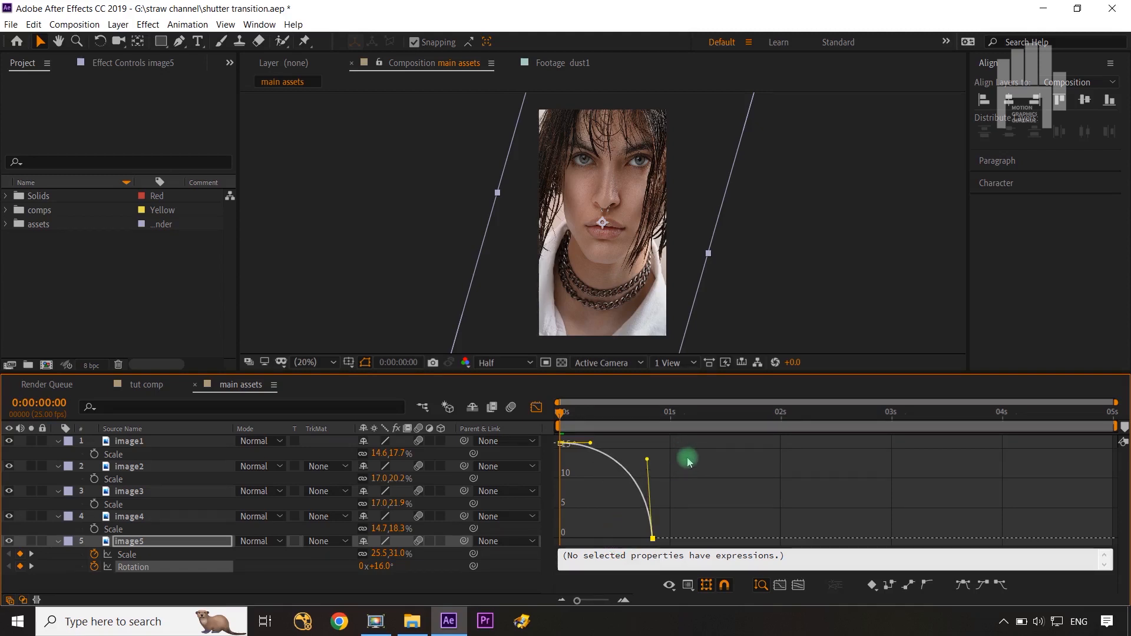
{"action": "left_click", "coordinate": [588, 444]}
{"action": "left_click_drag", "start_coordinate": [589, 444], "coordinate": [650, 443]}
{"action": "left_click", "coordinate": [443, 588]}
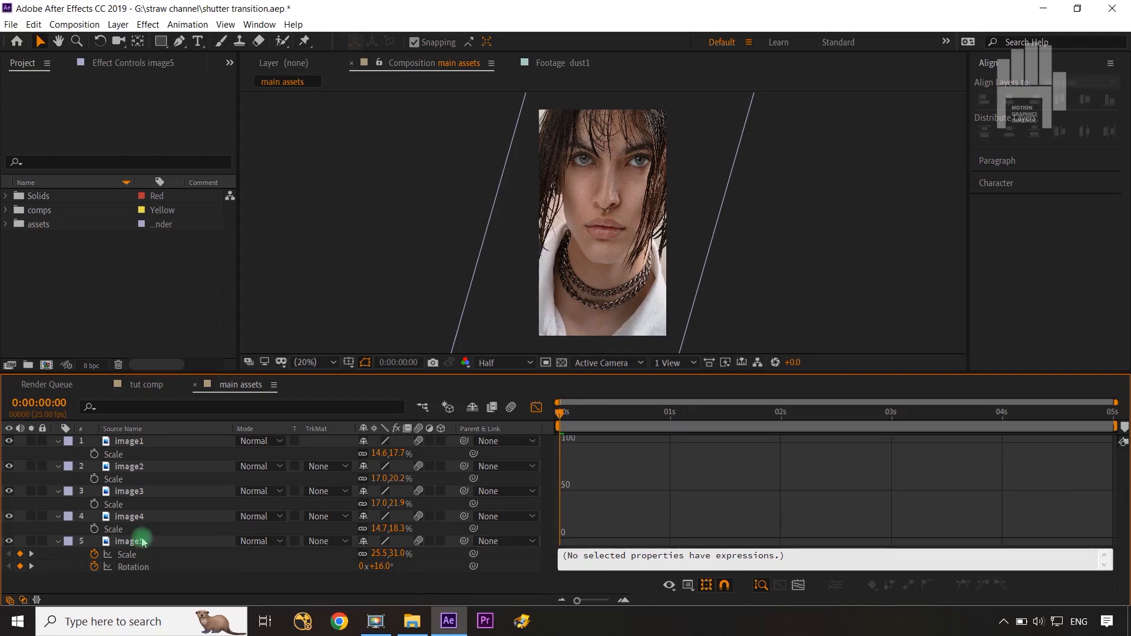
- Reshape image5's Scale value curves so they bulge upward after the first keyframe and drop steeply into the last one
{"action": "left_click", "coordinate": [157, 557]}
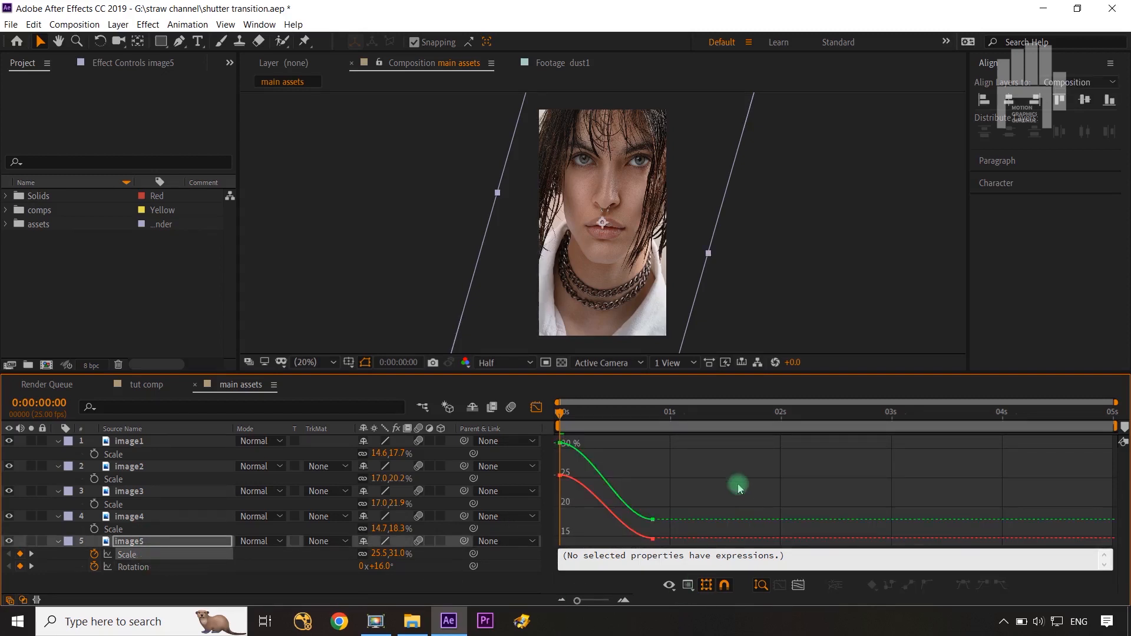
{"action": "left_click_drag", "start_coordinate": [723, 473], "coordinate": [557, 595]}
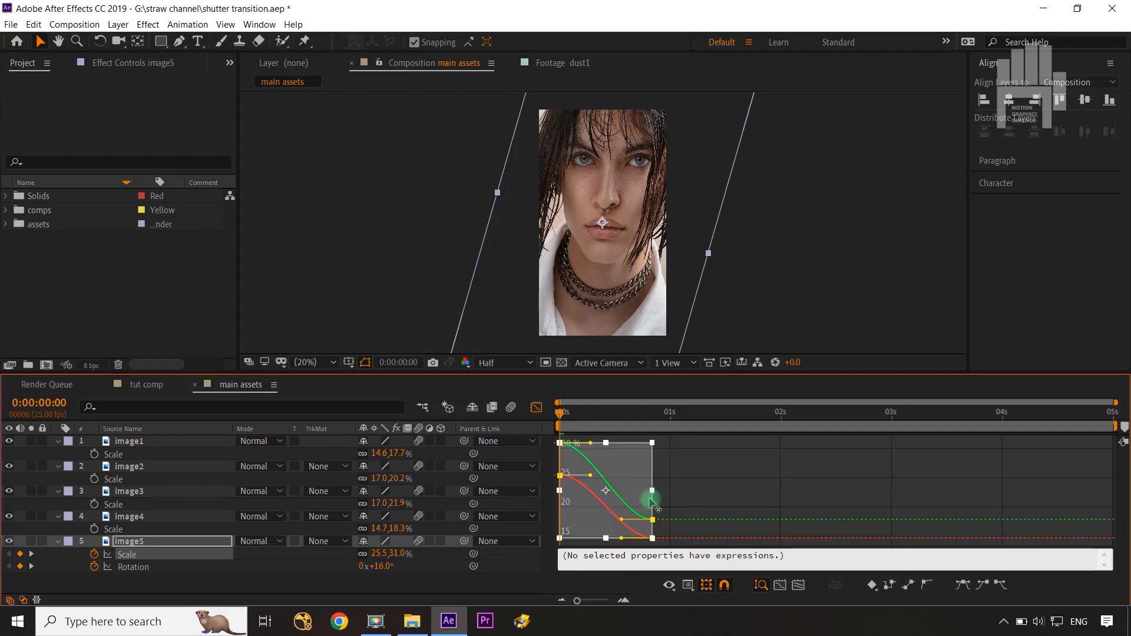
{"action": "left_click", "coordinate": [675, 500]}
{"action": "left_click_drag", "start_coordinate": [676, 495], "coordinate": [613, 533]}
{"action": "left_click_drag", "start_coordinate": [613, 533], "coordinate": [659, 471]}
{"action": "key", "text": "ctrl+z"}
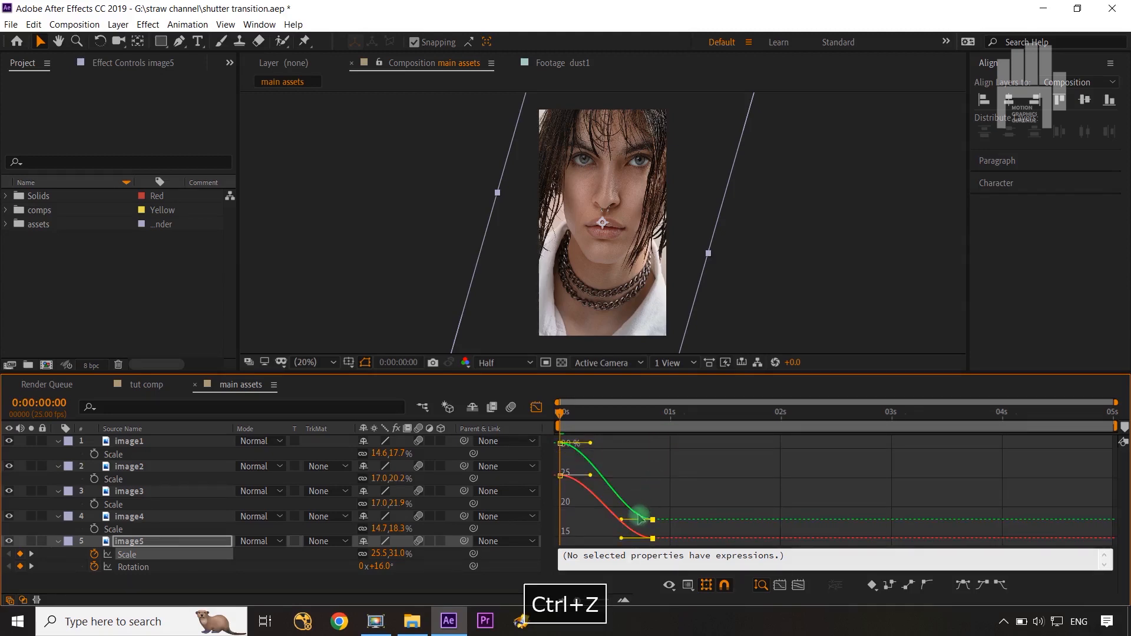
{"action": "left_click_drag", "start_coordinate": [628, 490], "coordinate": [629, 440]}
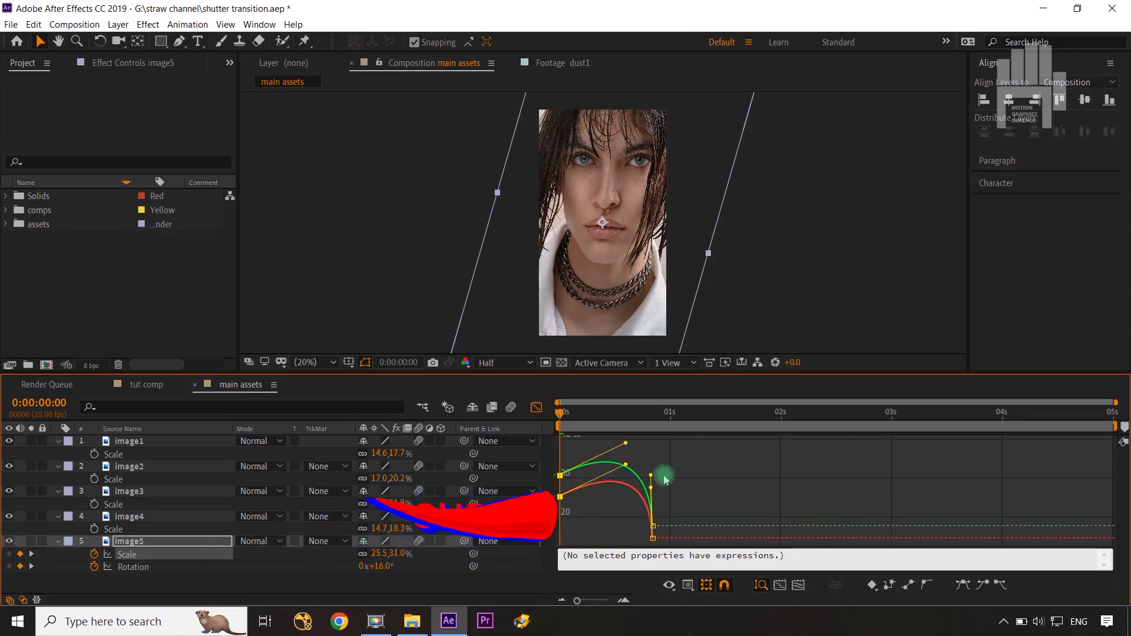
{"action": "left_click_drag", "start_coordinate": [651, 475], "coordinate": [654, 454]}
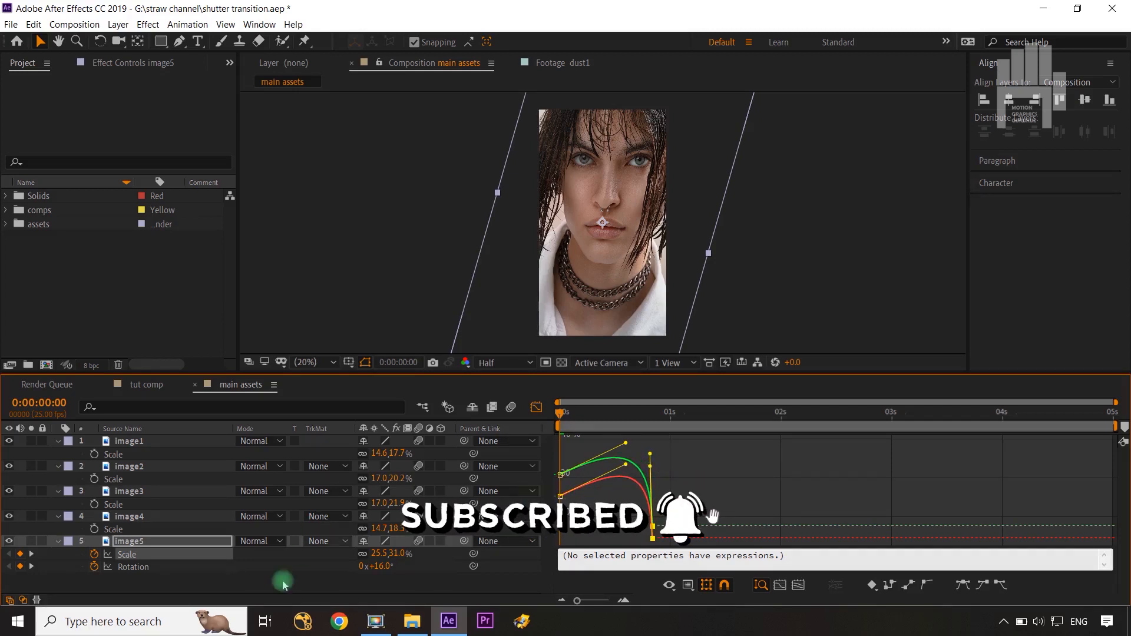
- Turn on Scale and Rotation keyframing for image4 and move both keyframes to the end of its clip
{"action": "left_click", "coordinate": [126, 516]}
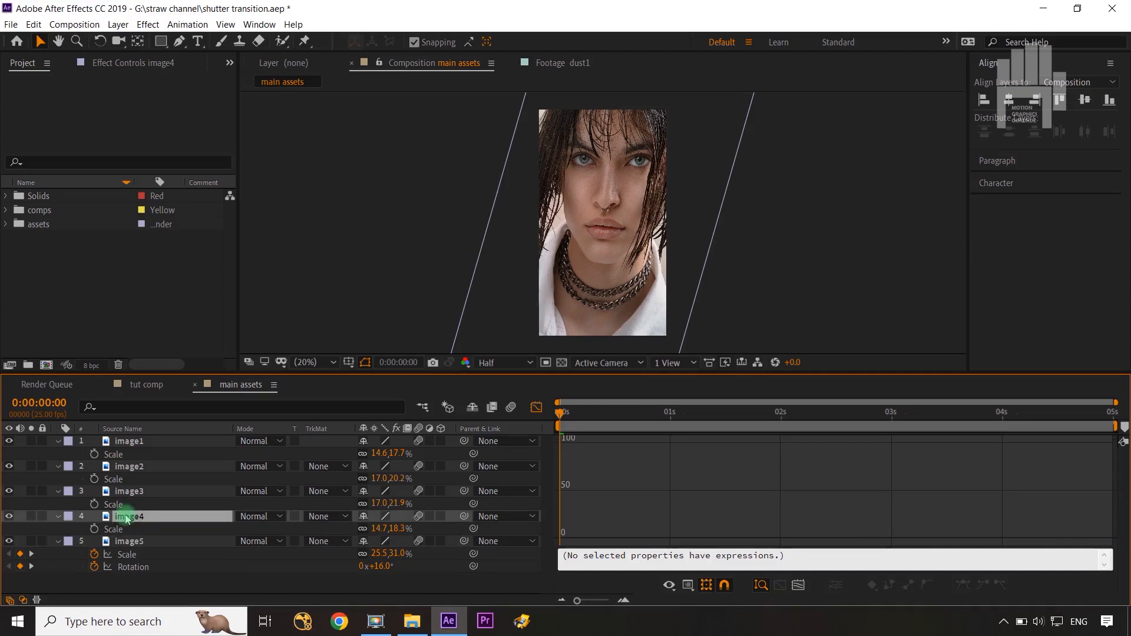
{"action": "left_click", "coordinate": [113, 529]}
{"action": "key", "text": "shift+r"}
{"action": "left_click", "coordinate": [94, 529]}
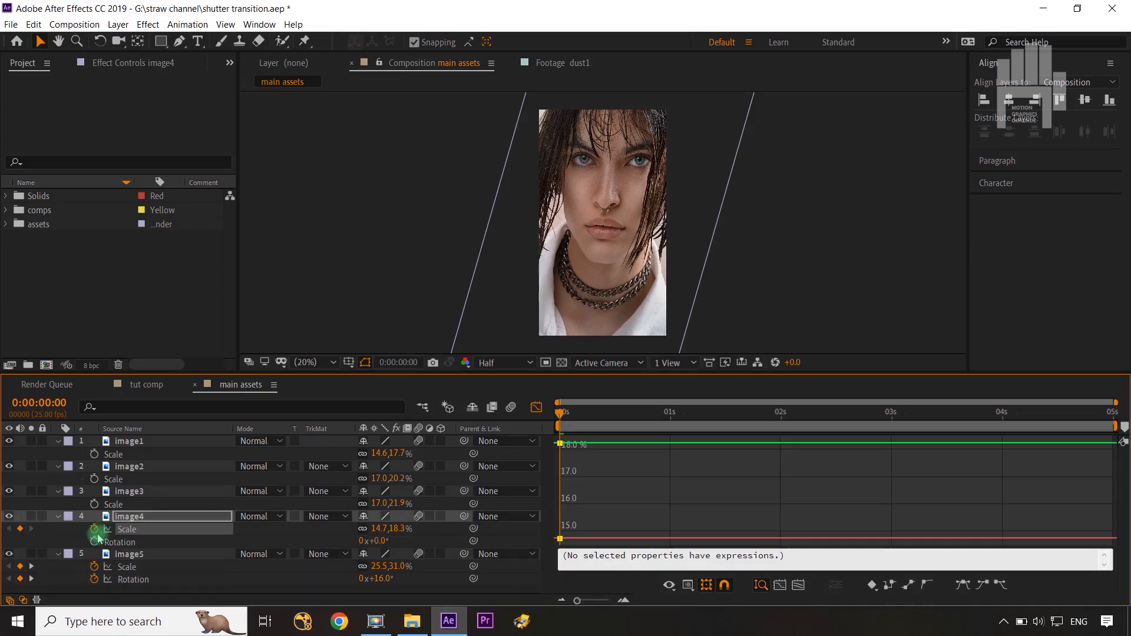
{"action": "left_click", "coordinate": [94, 541]}
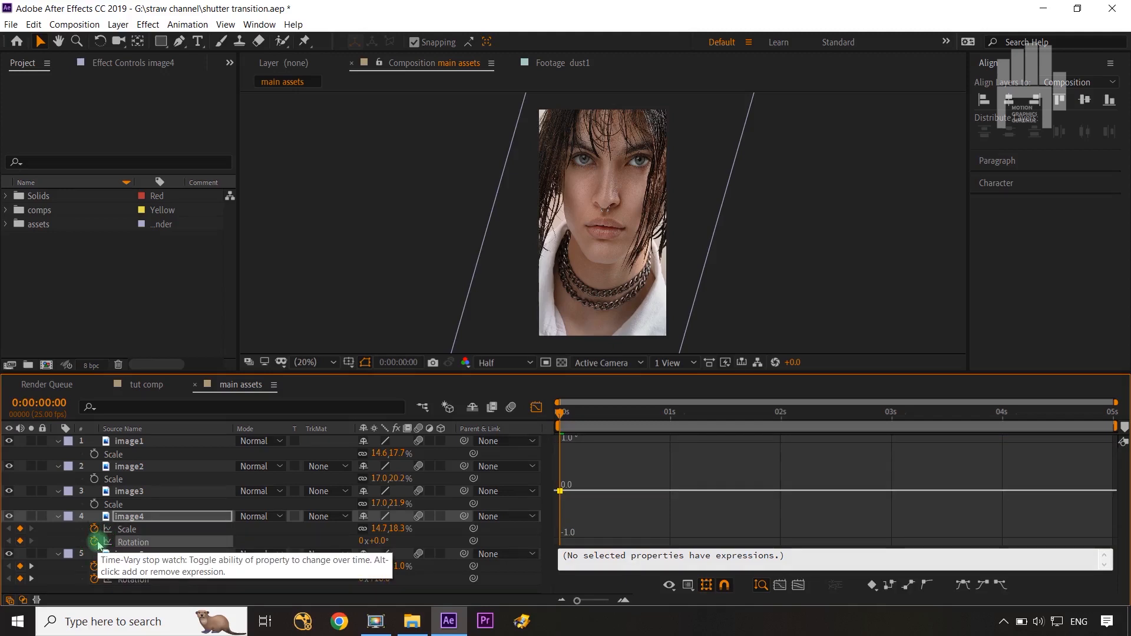
{"action": "left_click", "coordinate": [536, 407]}
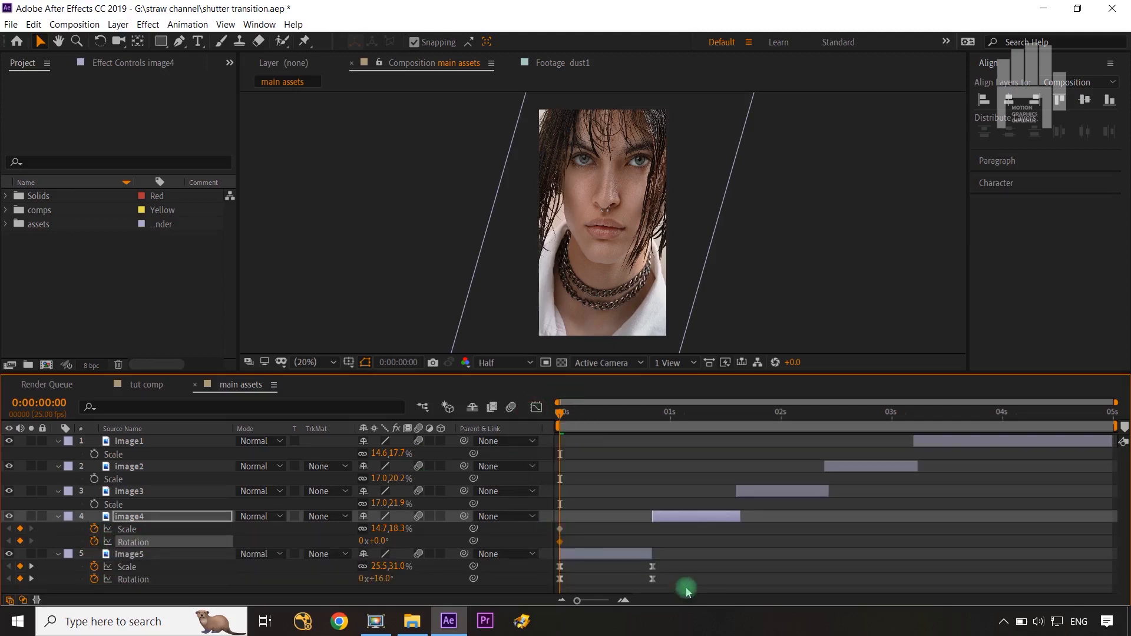
{"action": "left_click_drag", "start_coordinate": [570, 529], "coordinate": [743, 537]}
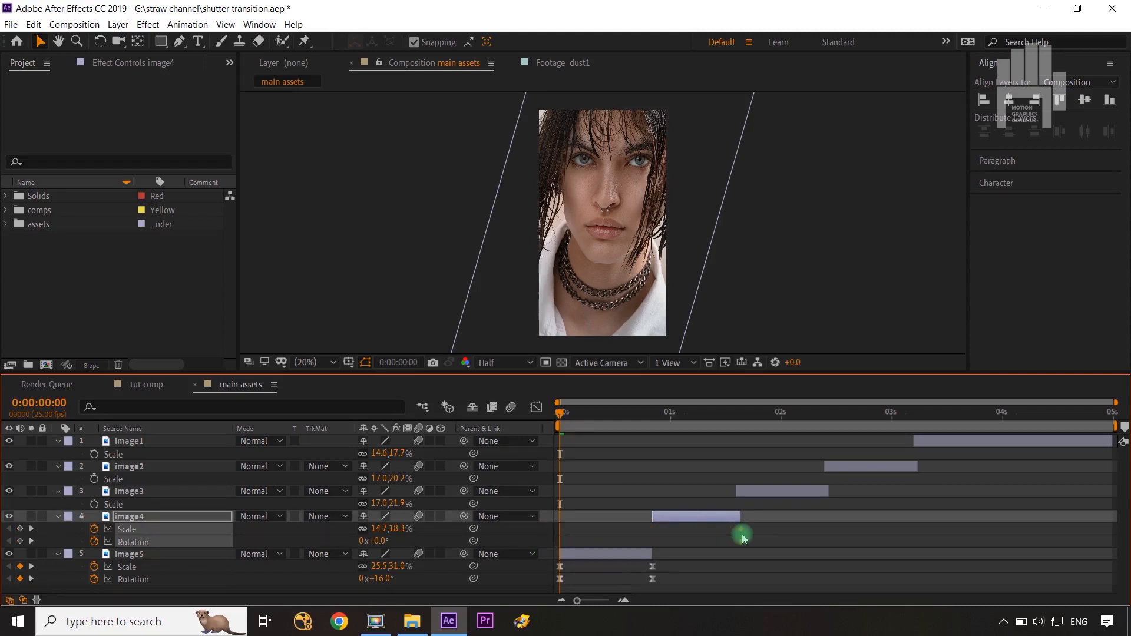
- Set image5's Scale to 9.0, 11.0% at 0:00:00:21, on its last keyframe
{"action": "left_click_drag", "start_coordinate": [562, 414], "coordinate": [652, 414]}
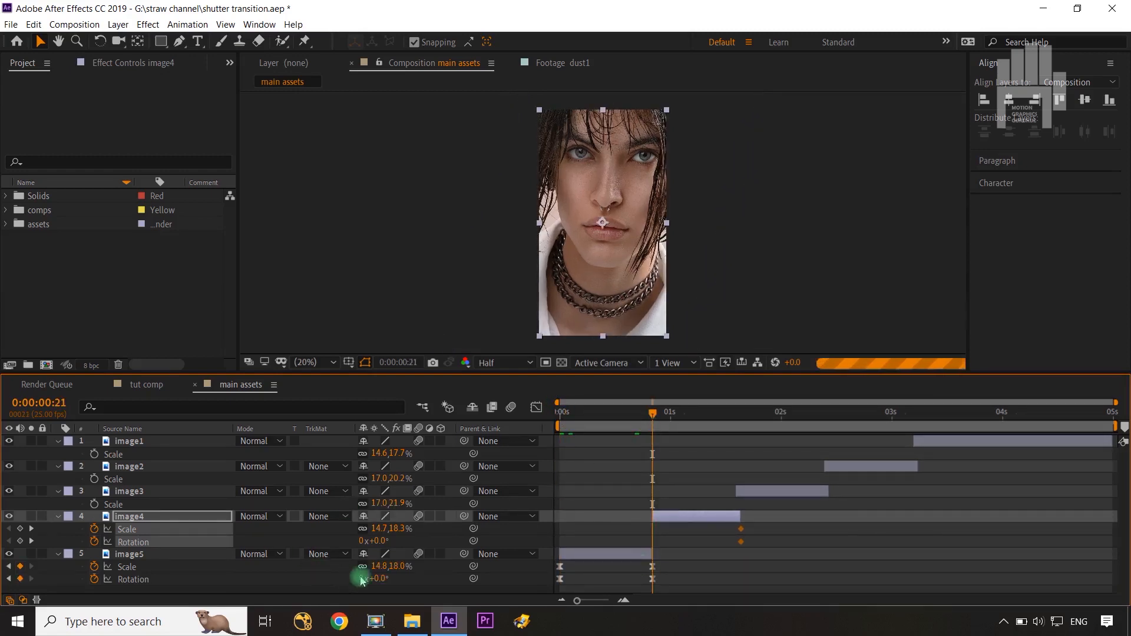
{"action": "left_click_drag", "start_coordinate": [391, 566], "coordinate": [417, 569]}
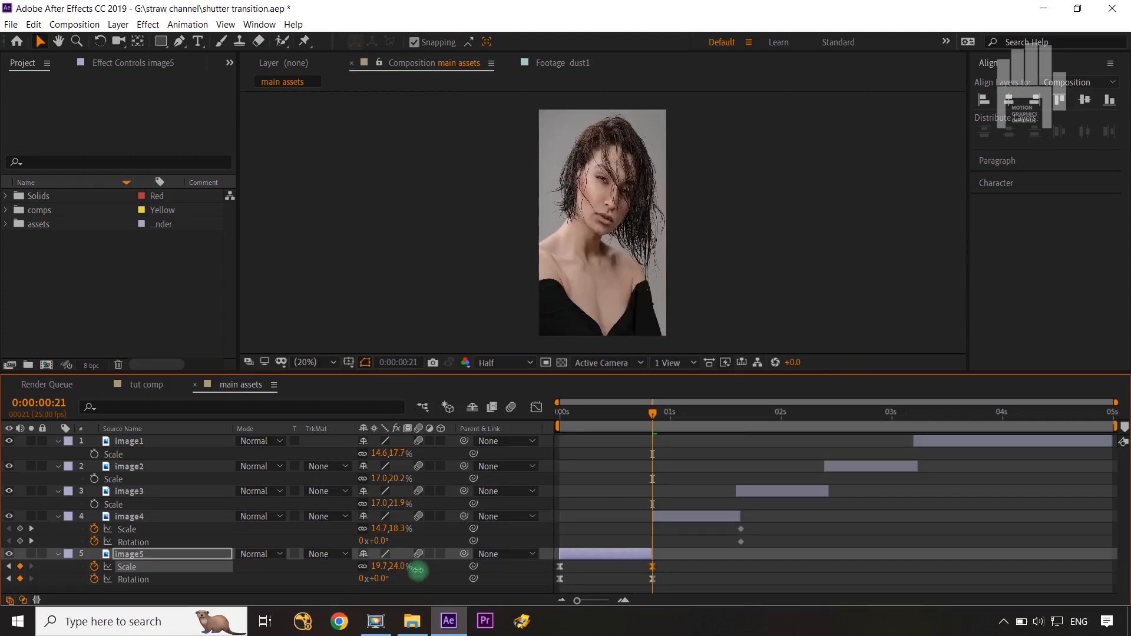
{"action": "key", "text": "ctrl+z"}
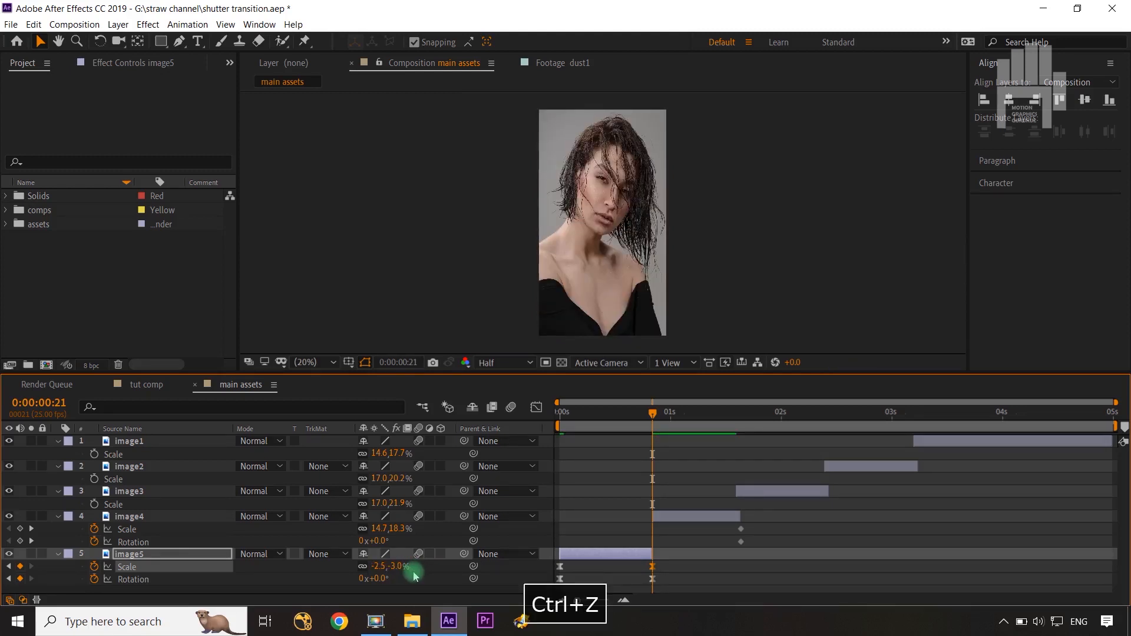
{"action": "key", "text": "ctrl+z"}
{"action": "left_click_drag", "start_coordinate": [401, 571], "coordinate": [393, 569]}
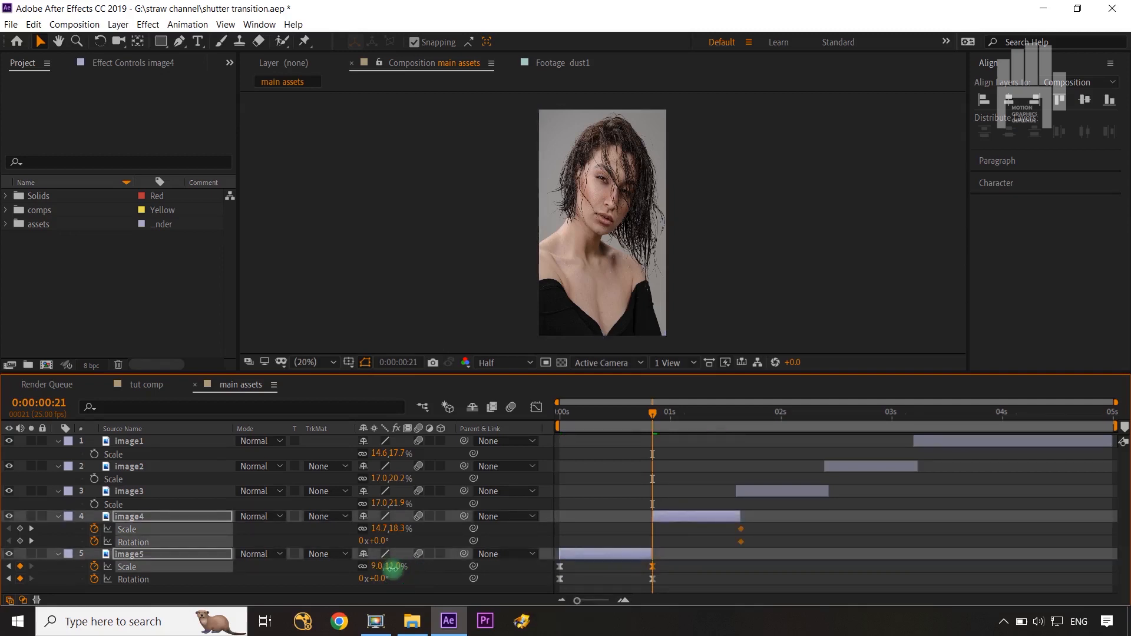
{"action": "left_click", "coordinate": [429, 573]}
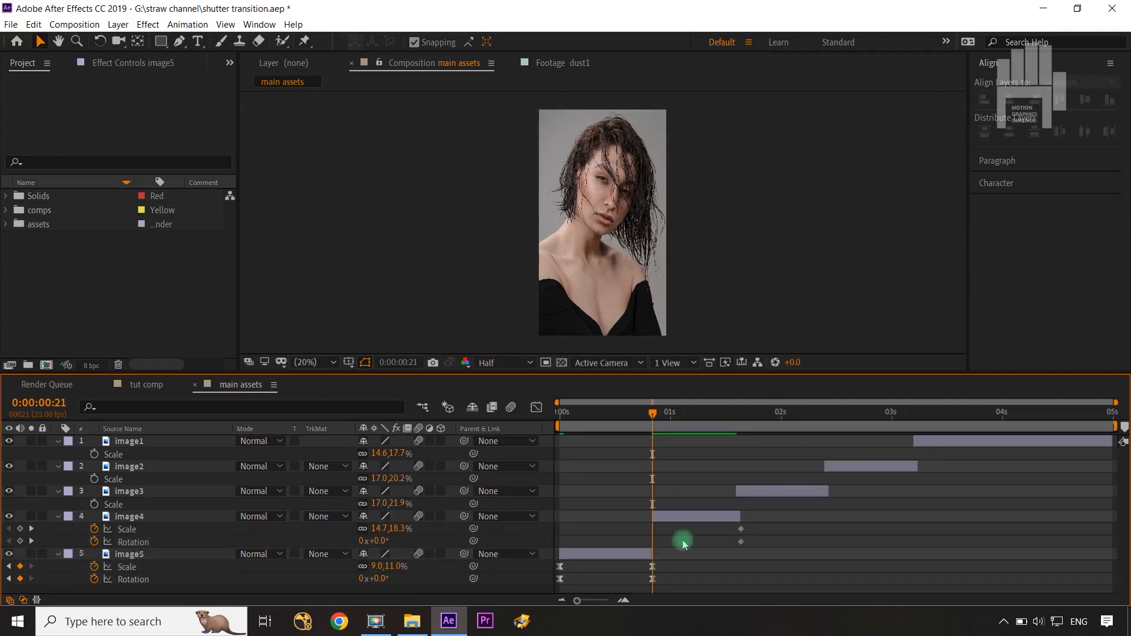
- Set image4's Scale to 35.7, 44.3% and its Rotation to -23° at 0:00:00:21, the start of its clip
{"action": "left_click", "coordinate": [179, 517]}
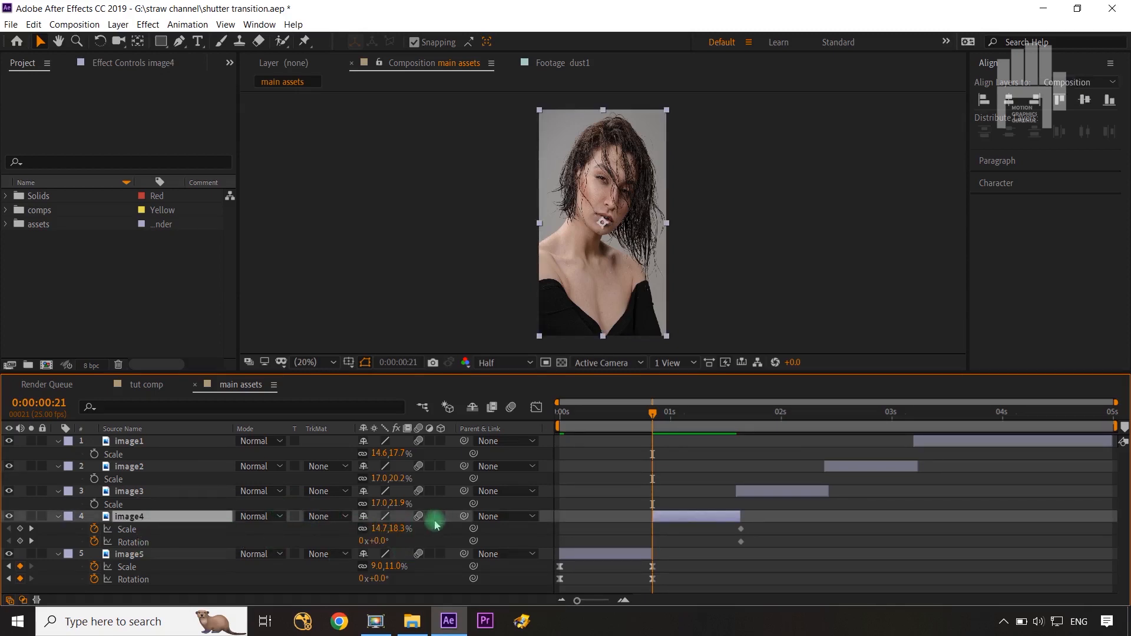
{"action": "left_click_drag", "start_coordinate": [398, 529], "coordinate": [423, 533]}
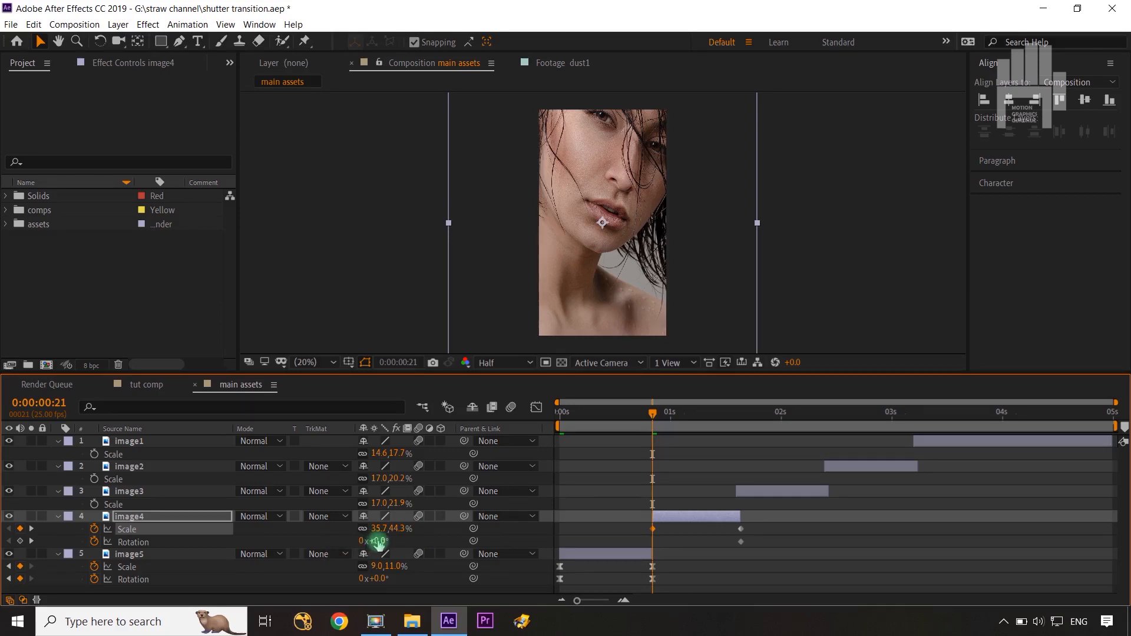
{"action": "left_click_drag", "start_coordinate": [377, 542], "coordinate": [644, 465]}
{"action": "left_click_drag", "start_coordinate": [652, 414], "coordinate": [654, 446]}
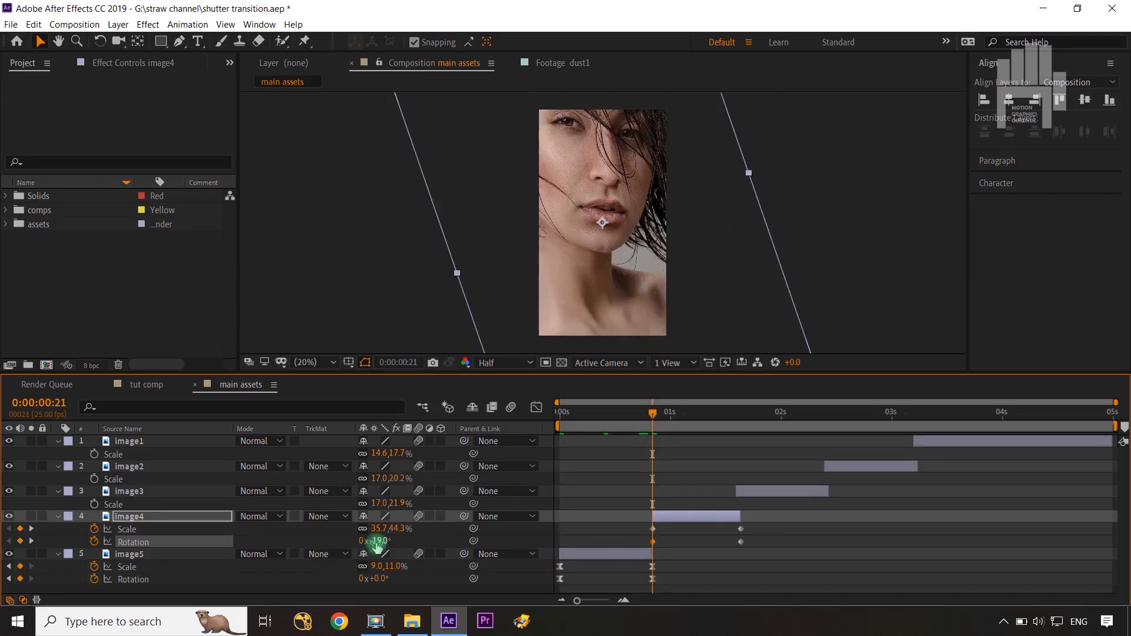
{"action": "left_click_drag", "start_coordinate": [375, 541], "coordinate": [372, 539]}
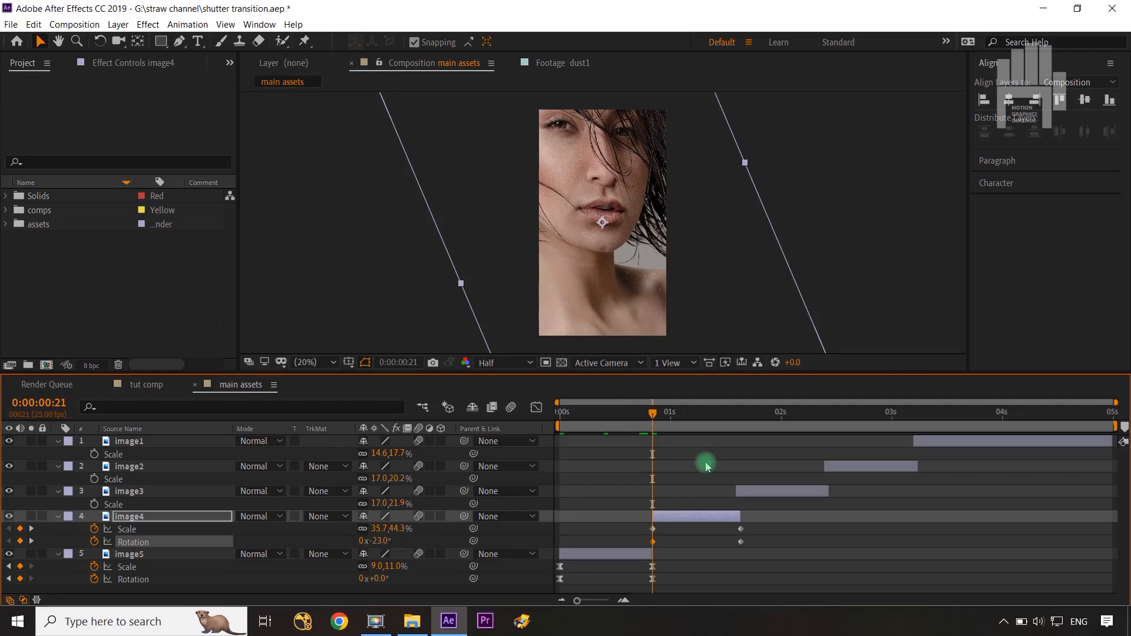
- Apply Easy Ease to image4's keyframes and reshape its Rotation value curve to start flat and rise steeply into the last keyframe
{"action": "left_click_drag", "start_coordinate": [756, 530], "coordinate": [642, 548]}
{"action": "key", "text": "F9"}
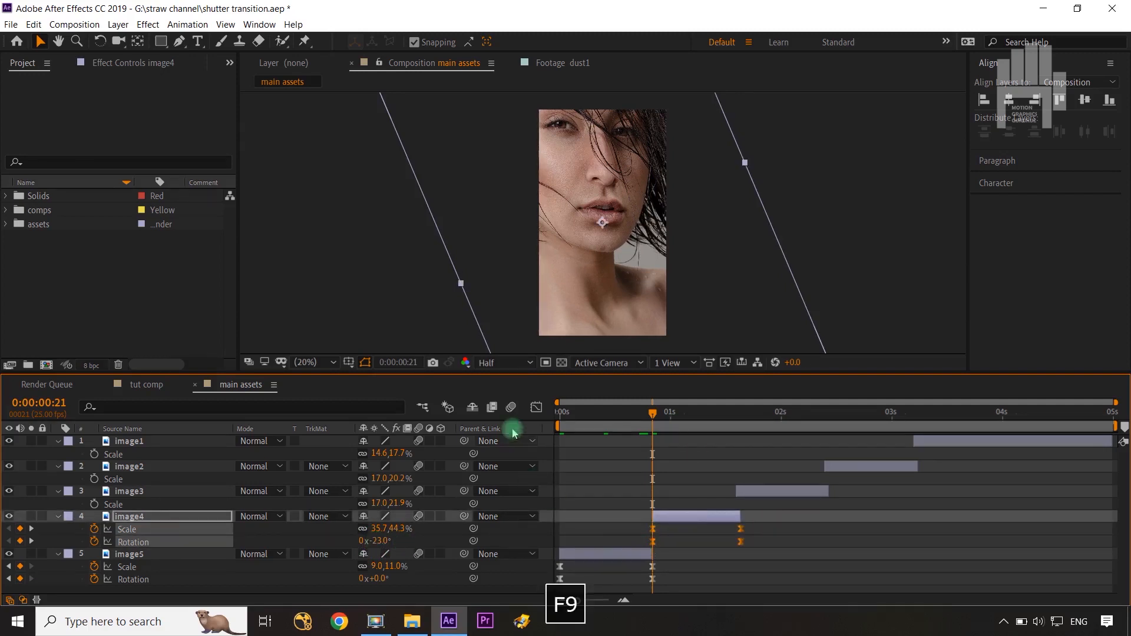
{"action": "left_click", "coordinate": [536, 407]}
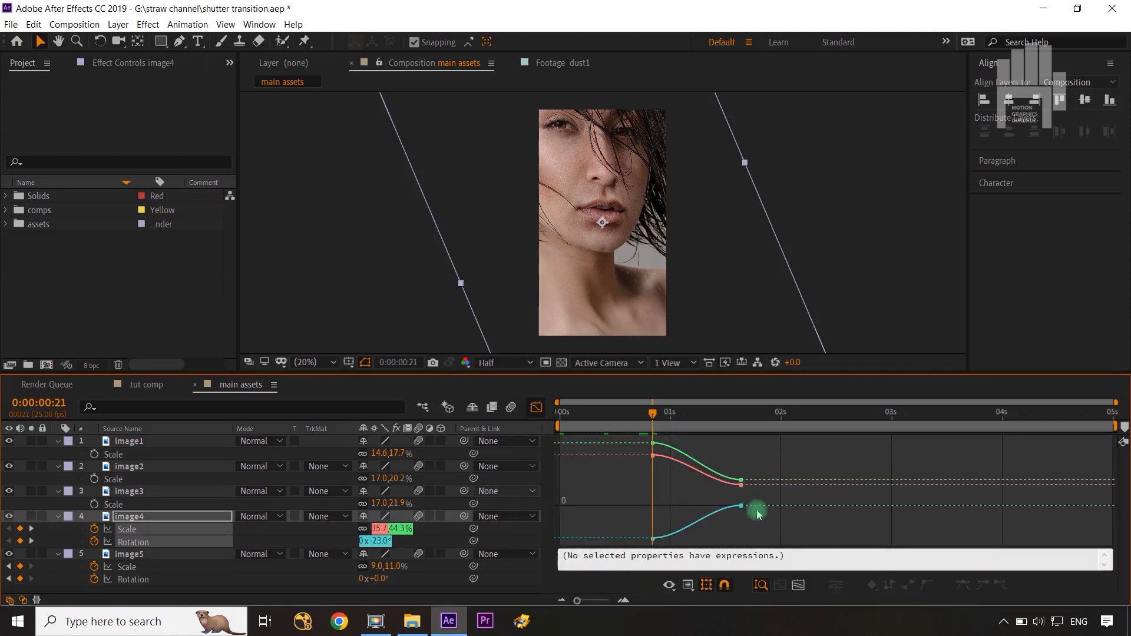
{"action": "left_click_drag", "start_coordinate": [763, 492], "coordinate": [590, 556]}
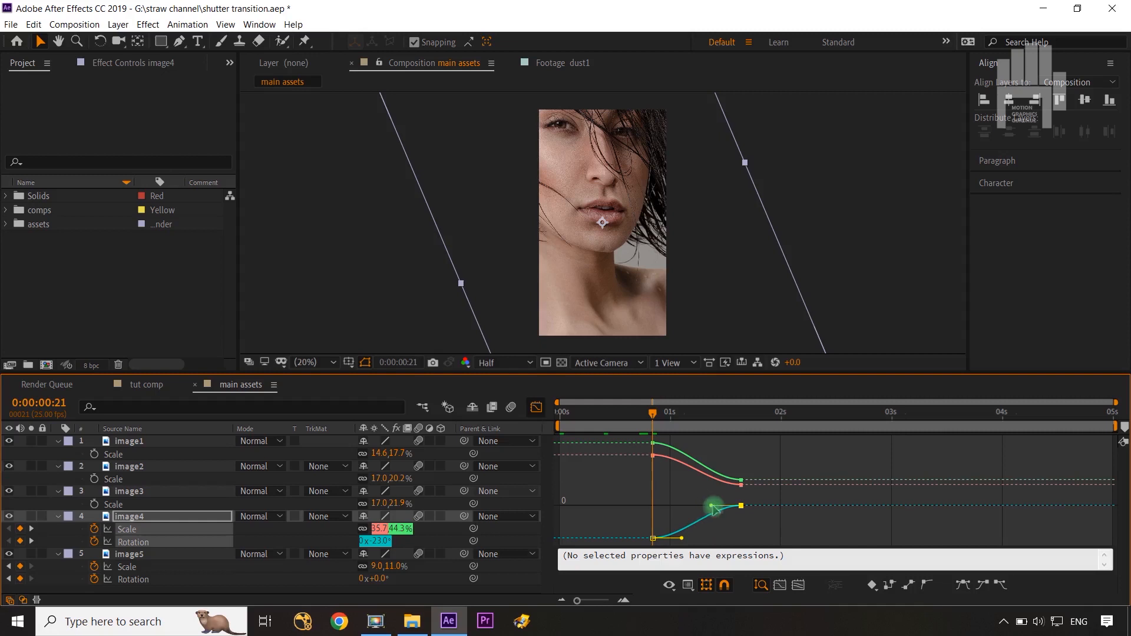
{"action": "left_click_drag", "start_coordinate": [712, 506], "coordinate": [738, 533]}
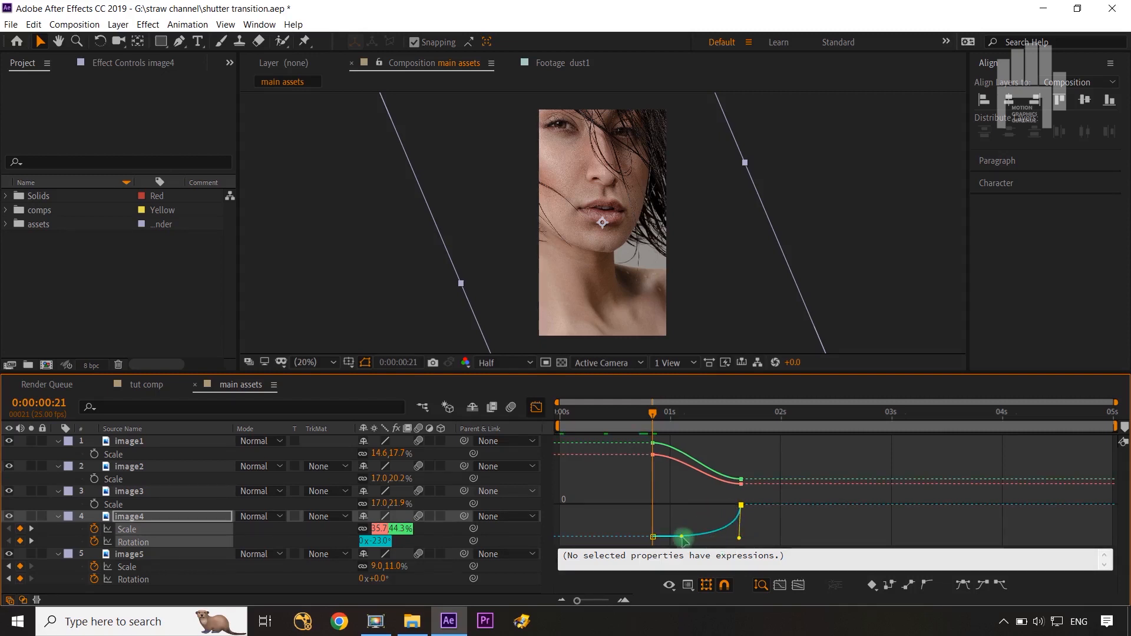
{"action": "left_click_drag", "start_coordinate": [681, 537], "coordinate": [714, 537]}
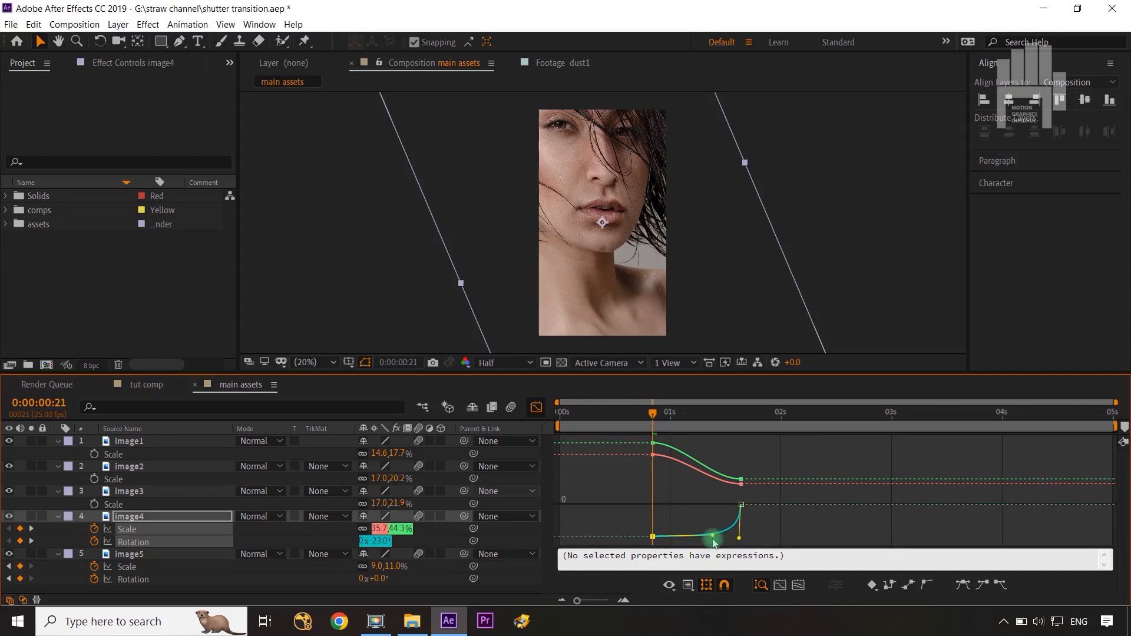
- Reshape image4's Scale value curves in the Graph Editor so they stay high and drop steeply into the last keyframe
{"action": "left_click_drag", "start_coordinate": [769, 457], "coordinate": [713, 517]}
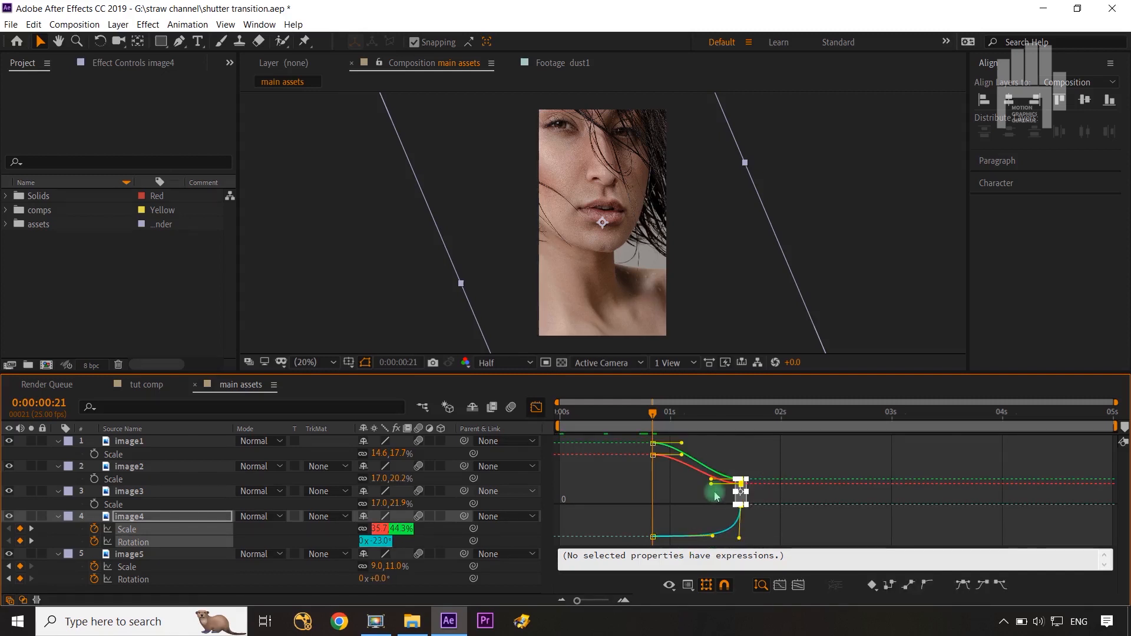
{"action": "left_click", "coordinate": [787, 450]}
{"action": "mouse_move", "coordinate": [755, 464]}
{"action": "left_mouse_down"}
{"action": "mouse_move", "coordinate": [710, 498]}
{"action": "mouse_move", "coordinate": [736, 449]}
{"action": "mouse_move", "coordinate": [751, 450]}
{"action": "left_mouse_up"}
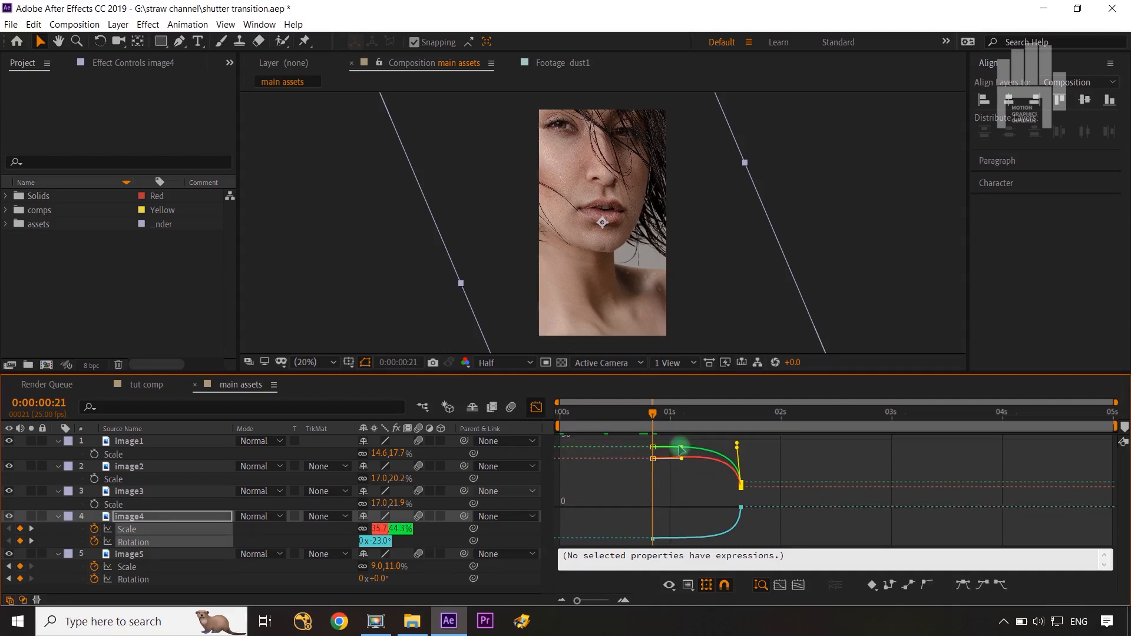
{"action": "left_click_drag", "start_coordinate": [680, 448], "coordinate": [713, 447]}
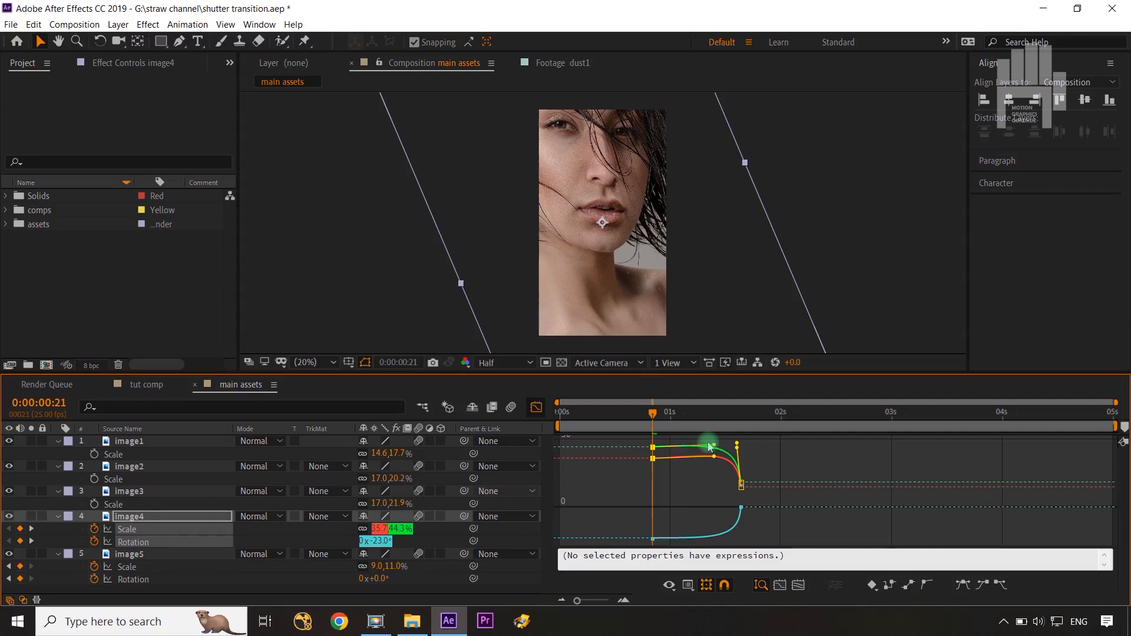
{"action": "left_click", "coordinate": [537, 406]}
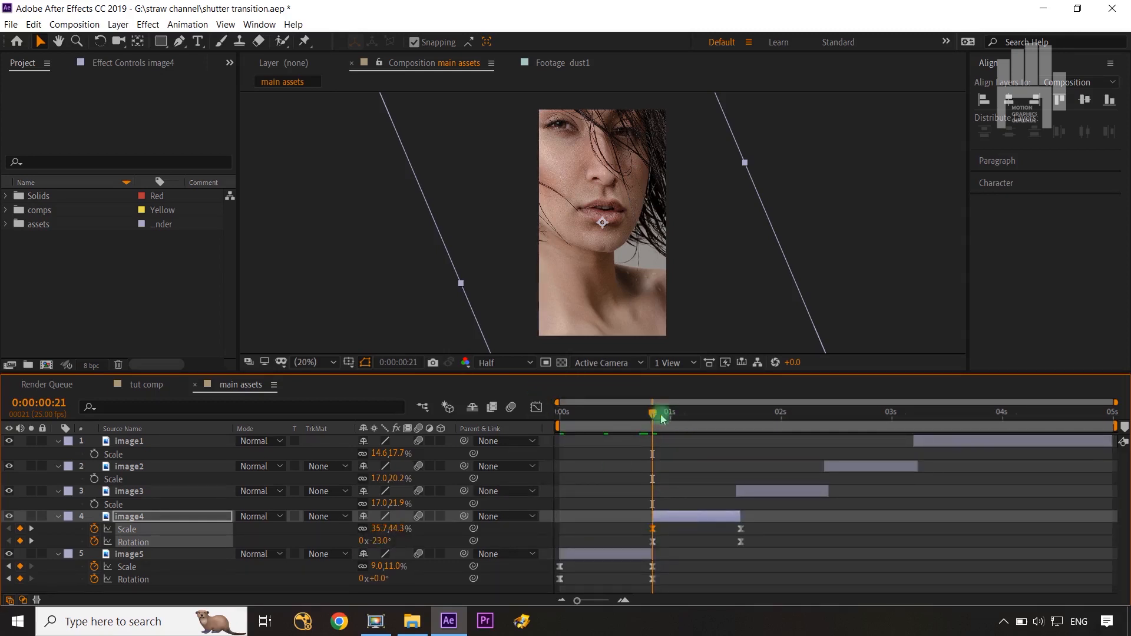
- Keyframe image3's Scale and Rotation across its clip from 0:00:01:16 and apply Easy Ease to the keyframes
{"action": "left_click_drag", "start_coordinate": [662, 418], "coordinate": [743, 434]}
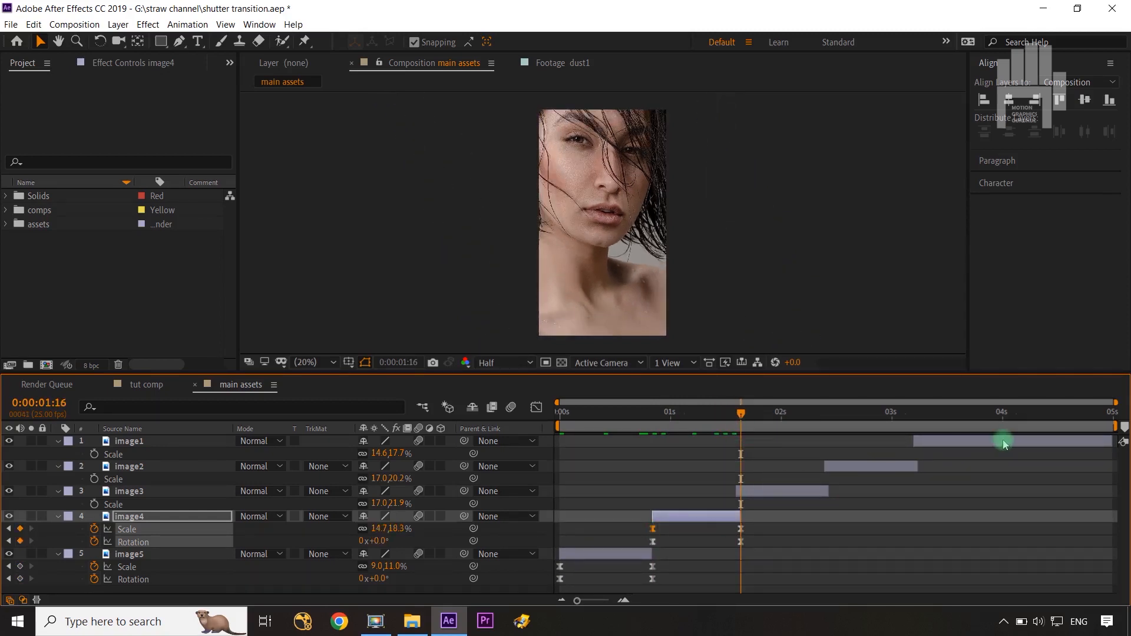
{"action": "left_click", "coordinate": [160, 494]}
{"action": "left_click", "coordinate": [94, 505]}
{"action": "mouse_move", "coordinate": [379, 504]}
{"action": "left_mouse_down"}
{"action": "mouse_move", "coordinate": [417, 502]}
{"action": "mouse_move", "coordinate": [389, 517]}
{"action": "left_mouse_up"}
{"action": "key", "text": "F9"}
- Reshape image3's Rotation and Scale value curves in the Graph Editor so the change is concentrated near the last keyframe
{"action": "left_click", "coordinate": [536, 407]}
{"action": "left_click_drag", "start_coordinate": [796, 538], "coordinate": [825, 462]}
{"action": "left_click_drag", "start_coordinate": [766, 481], "coordinate": [789, 486]}
{"action": "left_click", "coordinate": [536, 407]}
- Keyframe image2's Scale and Rotation across its clip, with Scale 34.8, 41.2% and a negative Rotation at 0:00:02:10
{"action": "left_click", "coordinate": [129, 466]}
{"action": "left_click", "coordinate": [94, 479]}
{"action": "left_click_drag", "start_coordinate": [379, 478], "coordinate": [412, 479]}
{"action": "left_click_drag", "start_coordinate": [384, 491], "coordinate": [373, 493]}
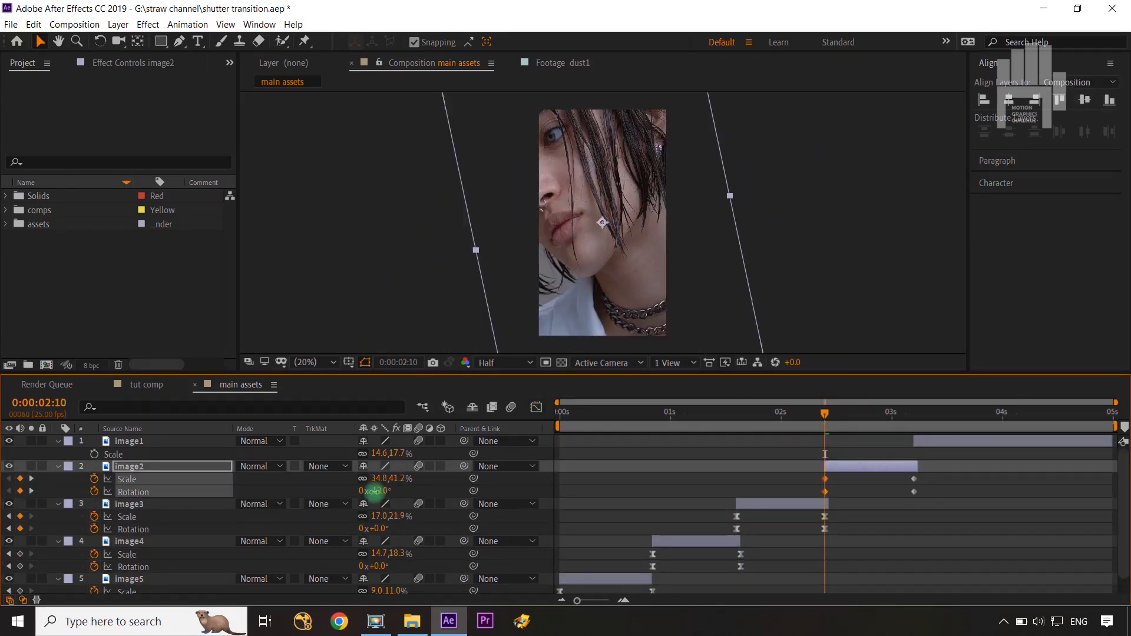
- Reshape image2's Rotation and Scale value curves in the Graph Editor so they change steeply just before the last keyframe
{"action": "left_click", "coordinate": [536, 407]}
{"action": "left_click_drag", "start_coordinate": [886, 507], "coordinate": [918, 537]}
{"action": "left_click_drag", "start_coordinate": [885, 477], "coordinate": [932, 454]}
{"action": "left_click", "coordinate": [536, 407]}
- Keyframe image1 from Scale 33.6, 40.7% and Rotation 23° at 0:00:03:05 and apply Easy Ease to the keyframes
{"action": "left_click", "coordinate": [129, 441]}
{"action": "left_click", "coordinate": [95, 454]}
{"action": "left_click_drag", "start_coordinate": [379, 454], "coordinate": [413, 454]}
{"action": "left_click_drag", "start_coordinate": [383, 466], "coordinate": [396, 467]}
{"action": "key", "text": "F9"}
- Reshape image1's value curve in the Graph Editor to drop steeply into the last keyframe, and preview the movement up to 0:00:04:01
{"action": "left_click", "coordinate": [536, 407]}
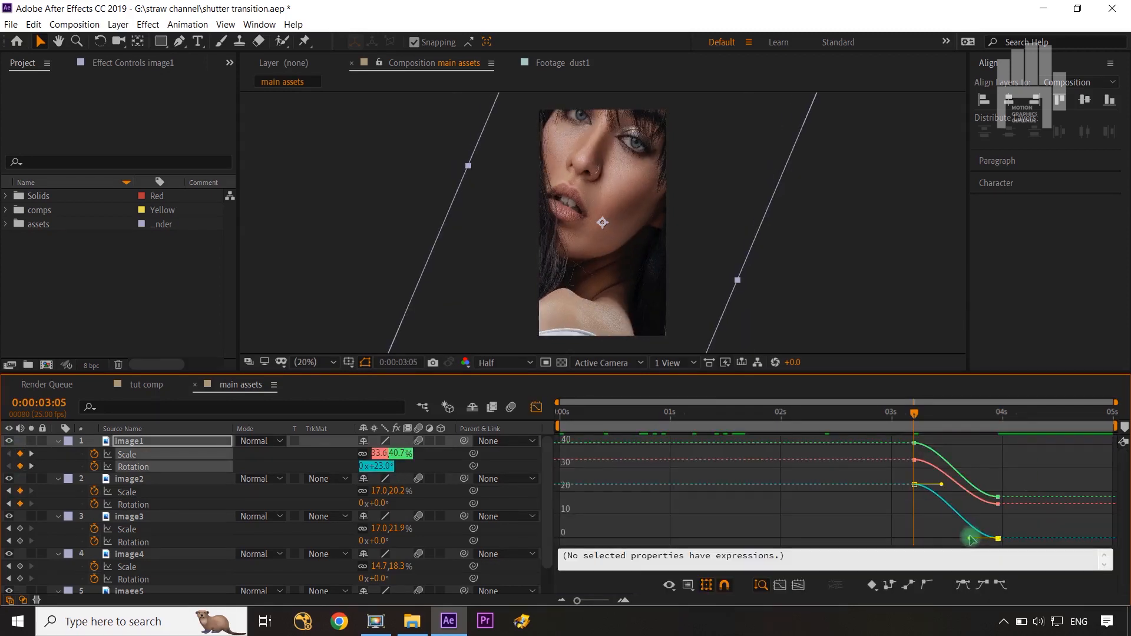
{"action": "left_click_drag", "start_coordinate": [972, 535], "coordinate": [996, 453]}
{"action": "left_click", "coordinate": [534, 409]}
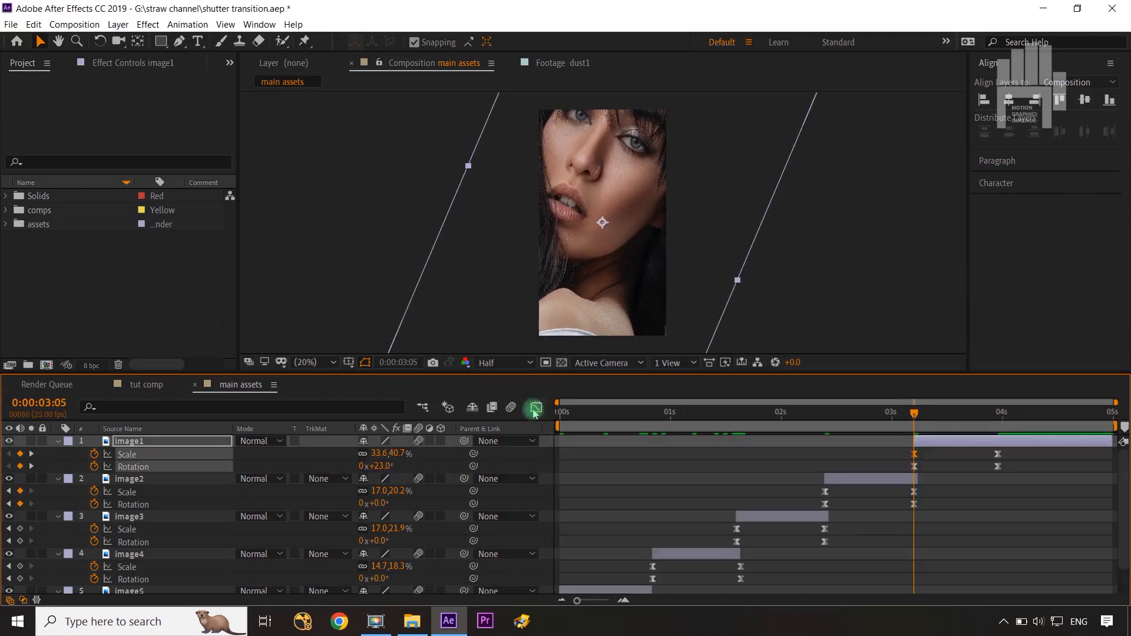
{"action": "left_click_drag", "start_coordinate": [914, 417], "coordinate": [1005, 428]}
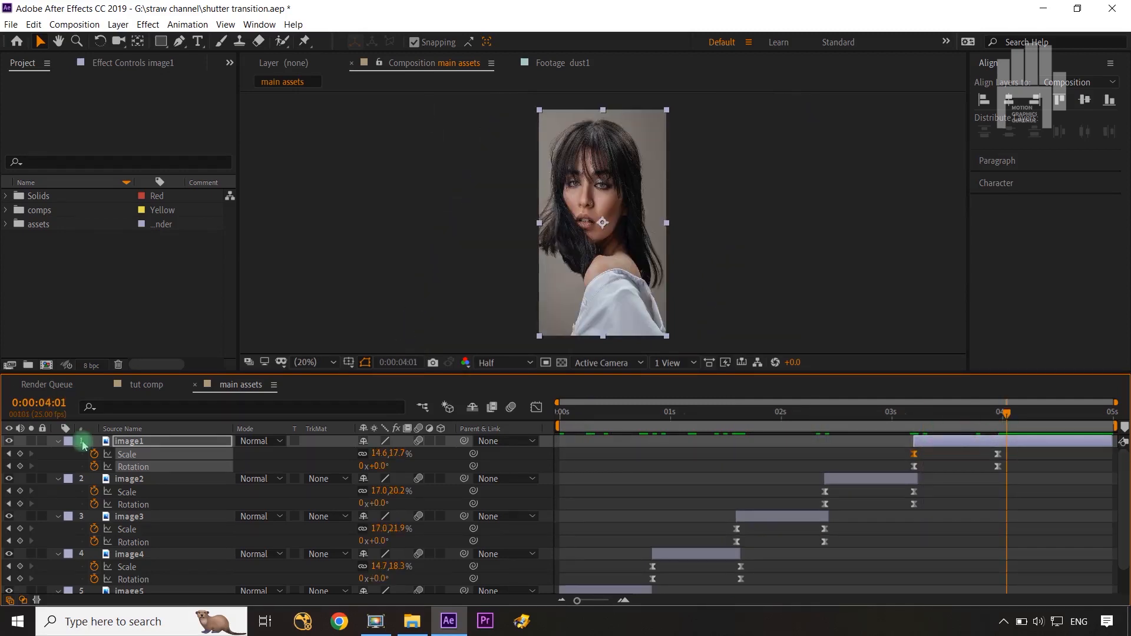
- Collapse the Scale and Rotation properties of all five image layers in the timeline
{"action": "left_click", "coordinate": [57, 443]}
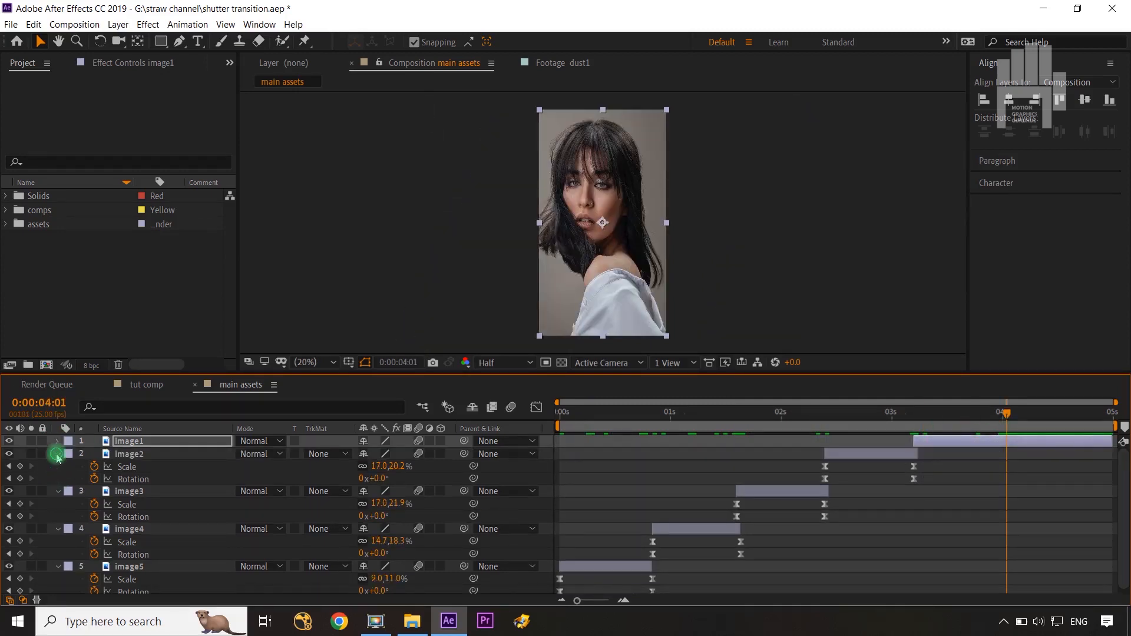
{"action": "left_click", "coordinate": [57, 454]}
{"action": "left_click", "coordinate": [57, 467]}
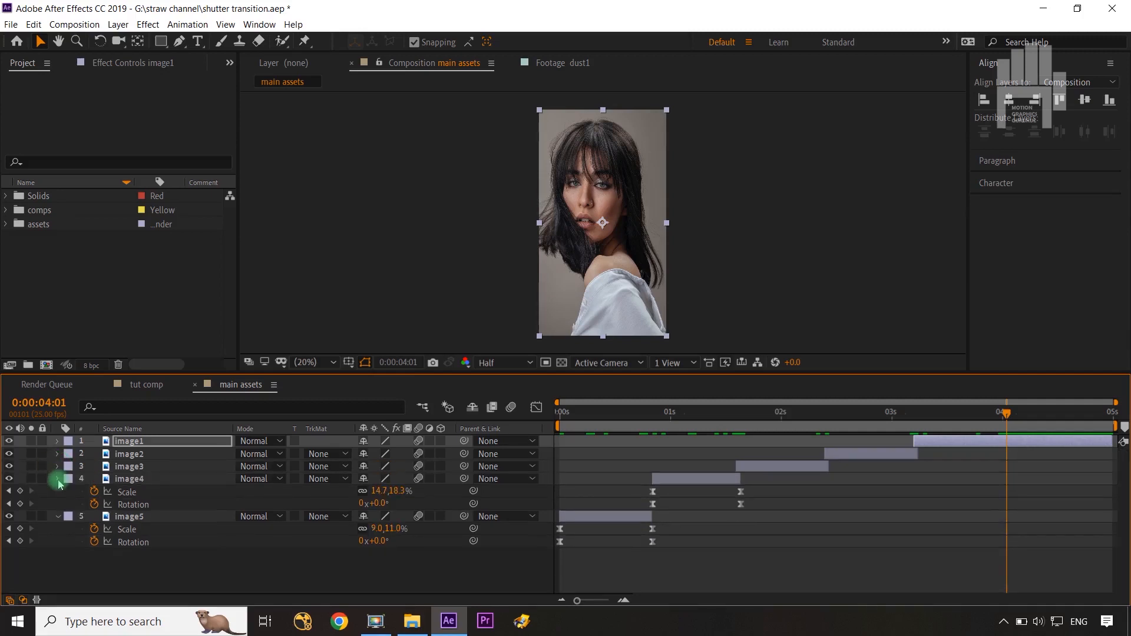
{"action": "left_click", "coordinate": [57, 479]}
{"action": "left_click", "coordinate": [57, 492]}
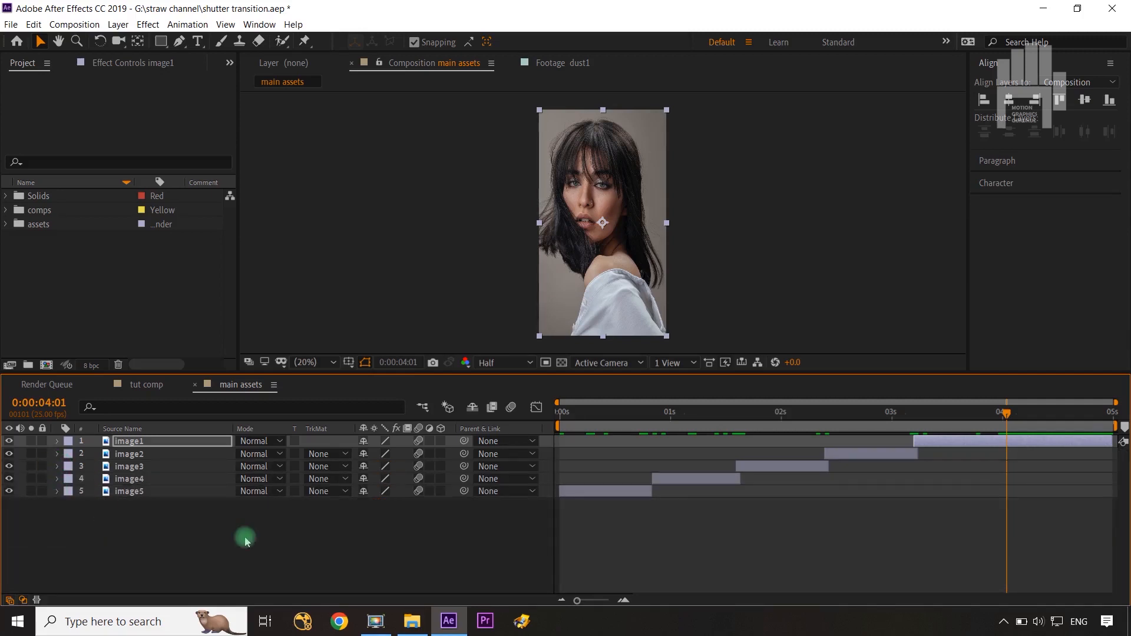
- Add a new black composition-sized solid named shutter above the image layers
{"action": "left_click", "coordinate": [276, 540]}
{"action": "key", "text": "ctrl+y"}
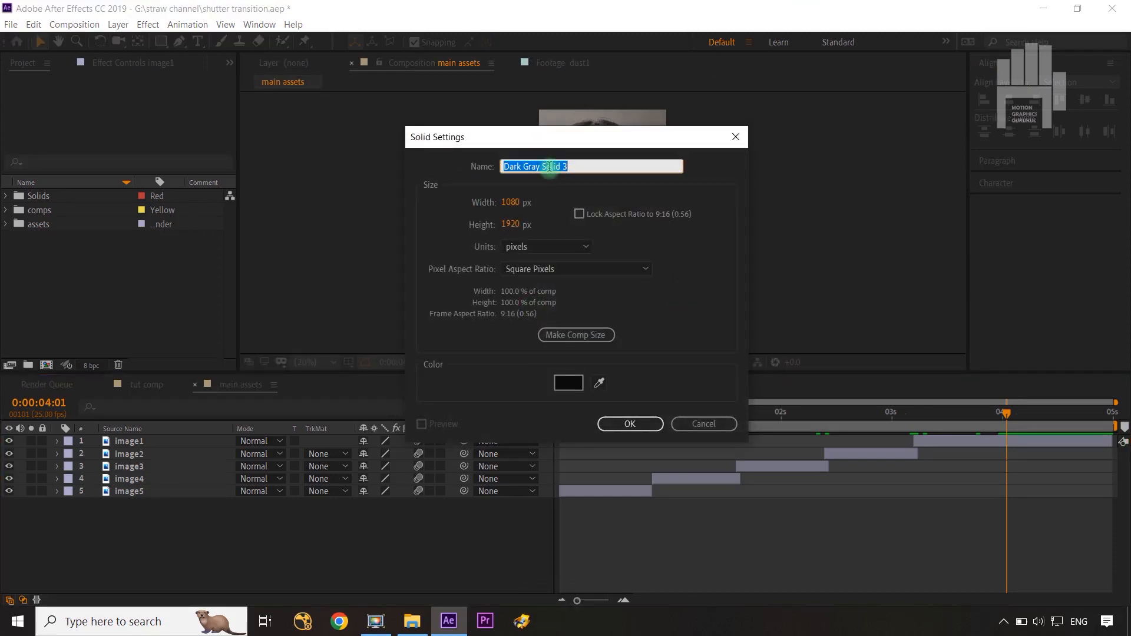
{"action": "key", "text": "h"}
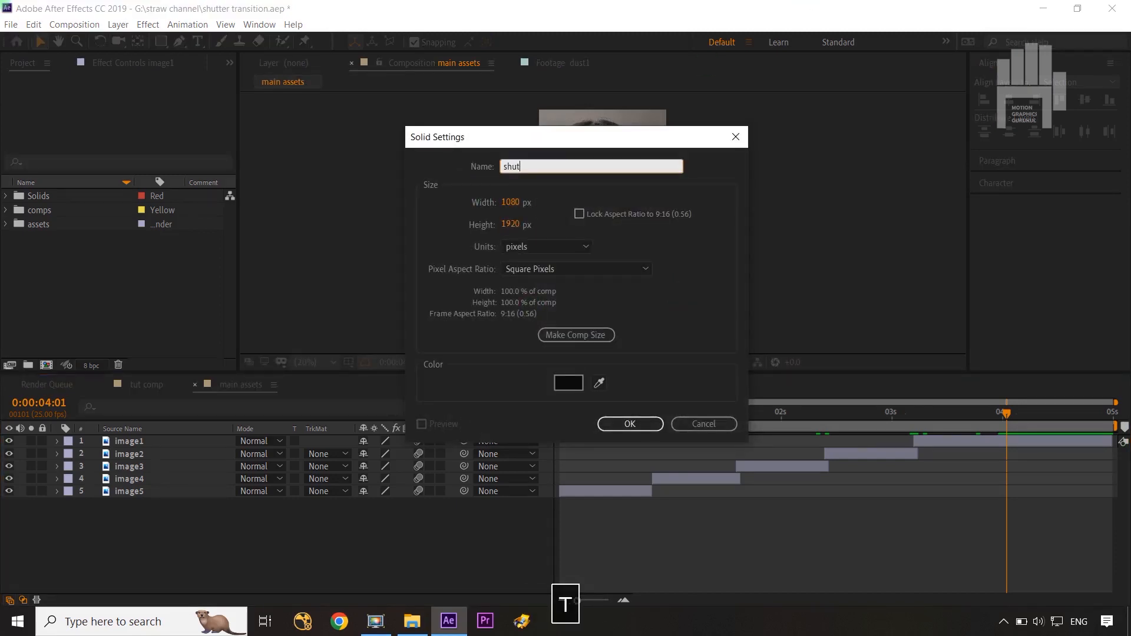
{"action": "left_click", "coordinate": [630, 423]}
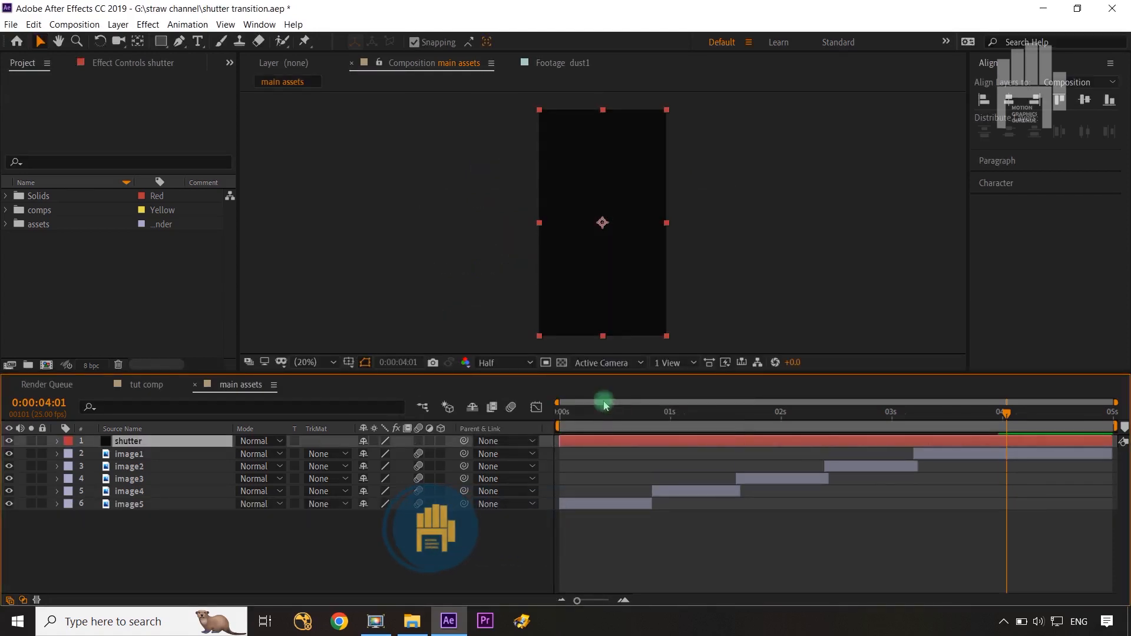
- Trim the start of the shutter solid to 0:00:00:18, three frames before the cut between image5 and image4
{"action": "left_click_drag", "start_coordinate": [1004, 411], "coordinate": [660, 441]}
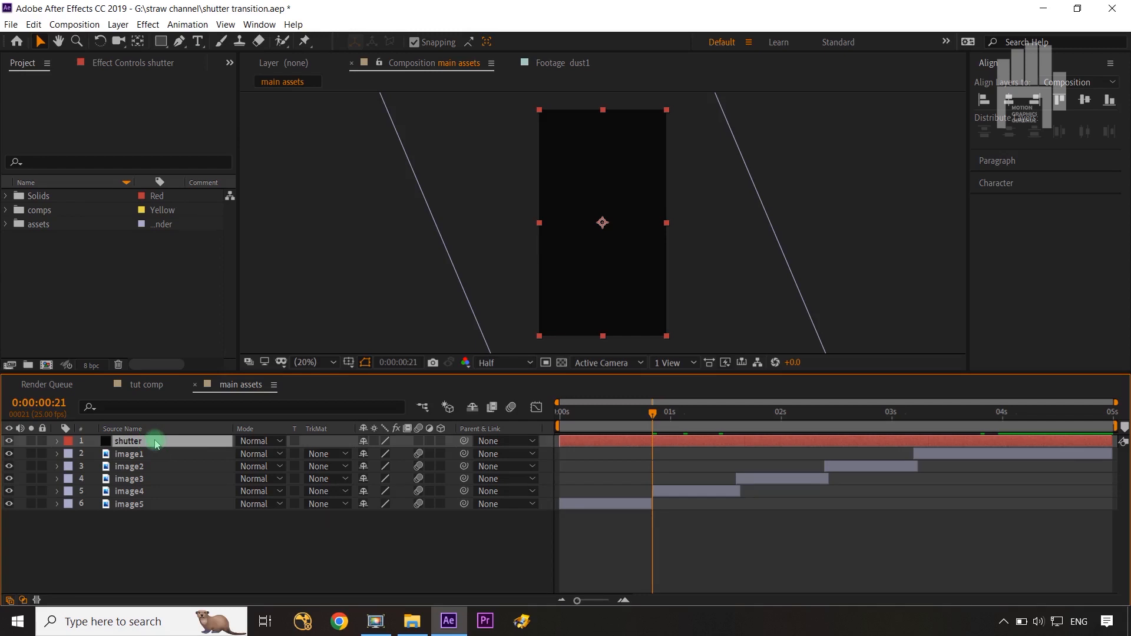
{"action": "key", "text": "ctrl+Left"}
{"action": "key", "text": "ctrl+Left"}
{"action": "key", "text": "ctrl+Left"}
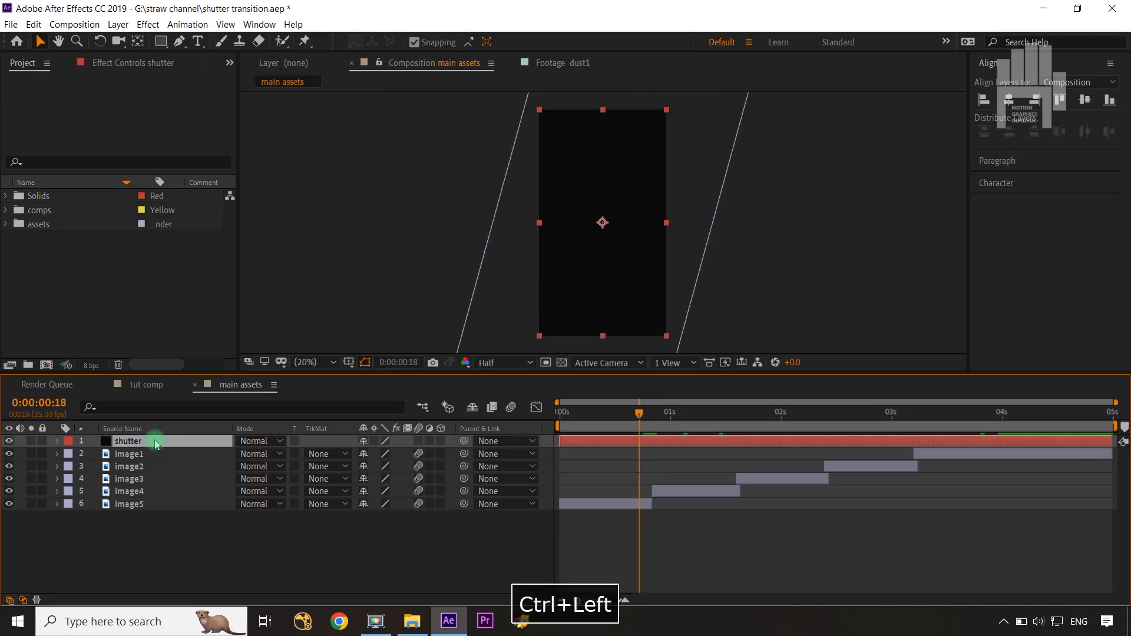
{"action": "key", "text": "alt+bracketleft"}
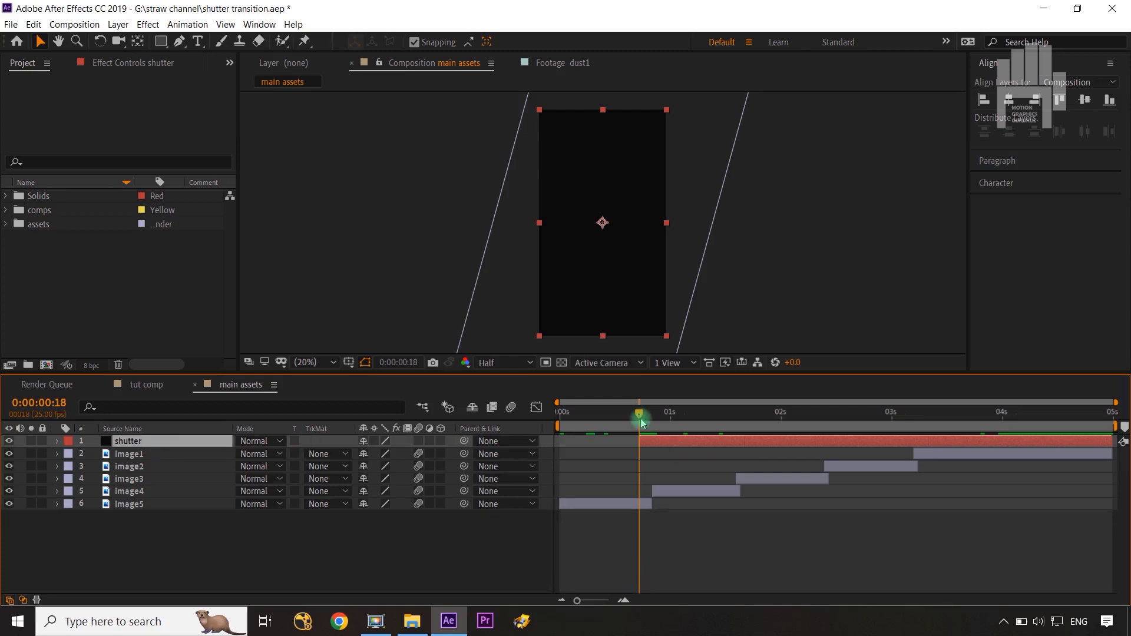
- Trim the end of the shutter solid to 0:00:00:24, three frames after the cut between image5 and image4
{"action": "left_click_drag", "start_coordinate": [642, 422], "coordinate": [641, 414]}
{"action": "key", "text": "ctrl+Right"}
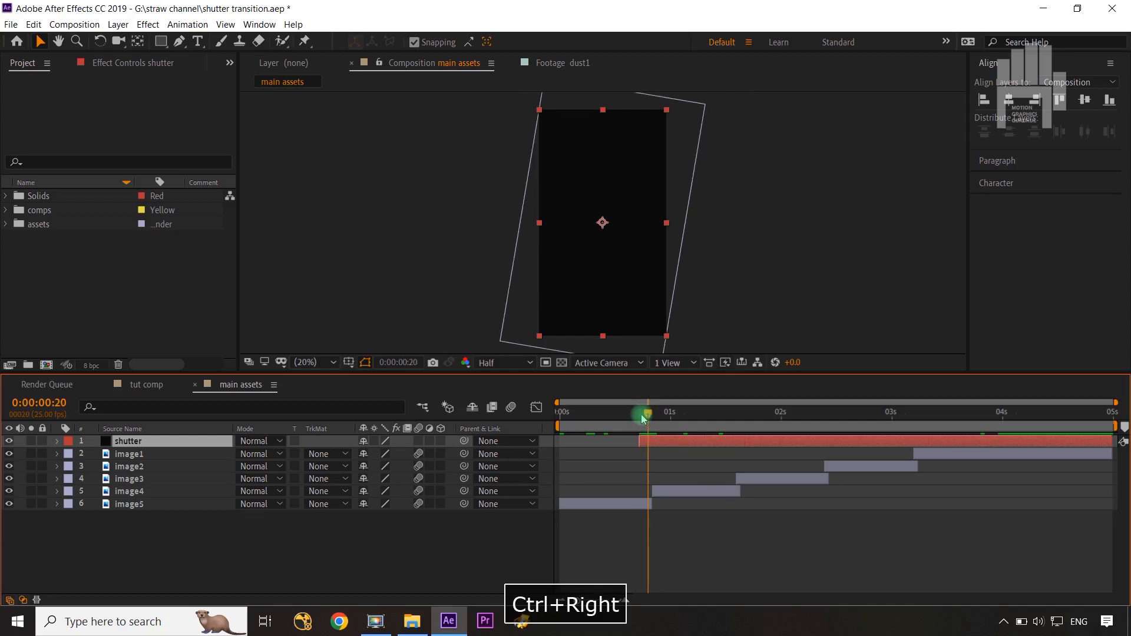
{"action": "key", "text": "ctrl+Right"}
{"action": "key", "text": "ctrl+Right"}
{"action": "key", "text": "ctrl+Right"}
{"action": "key", "text": "ctrl+Right"}
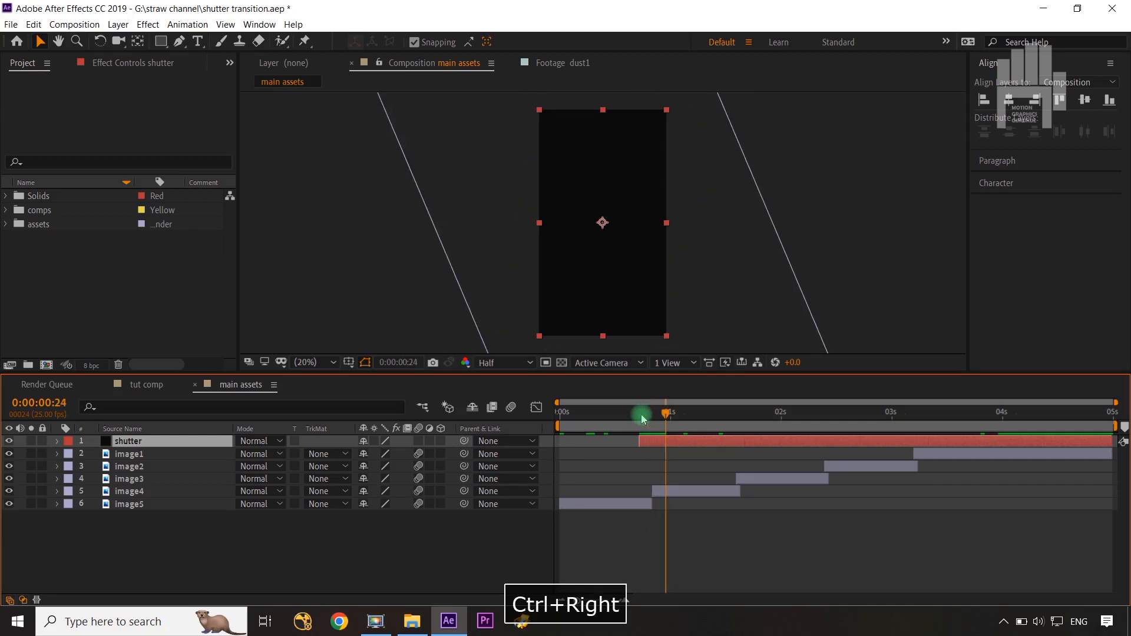
{"action": "key", "text": "alt+bracketright"}
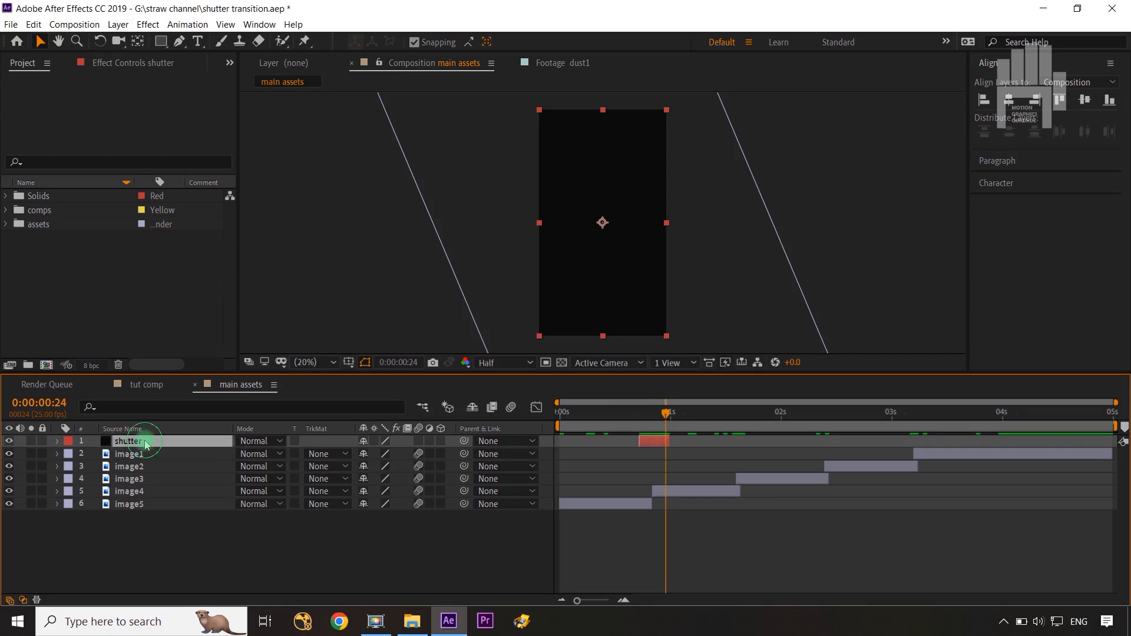
- Keyframe the shutter's current Position at 0:00:00:24, and set its Y position to -987 at 0:00:00:21
{"action": "key", "text": "p"}
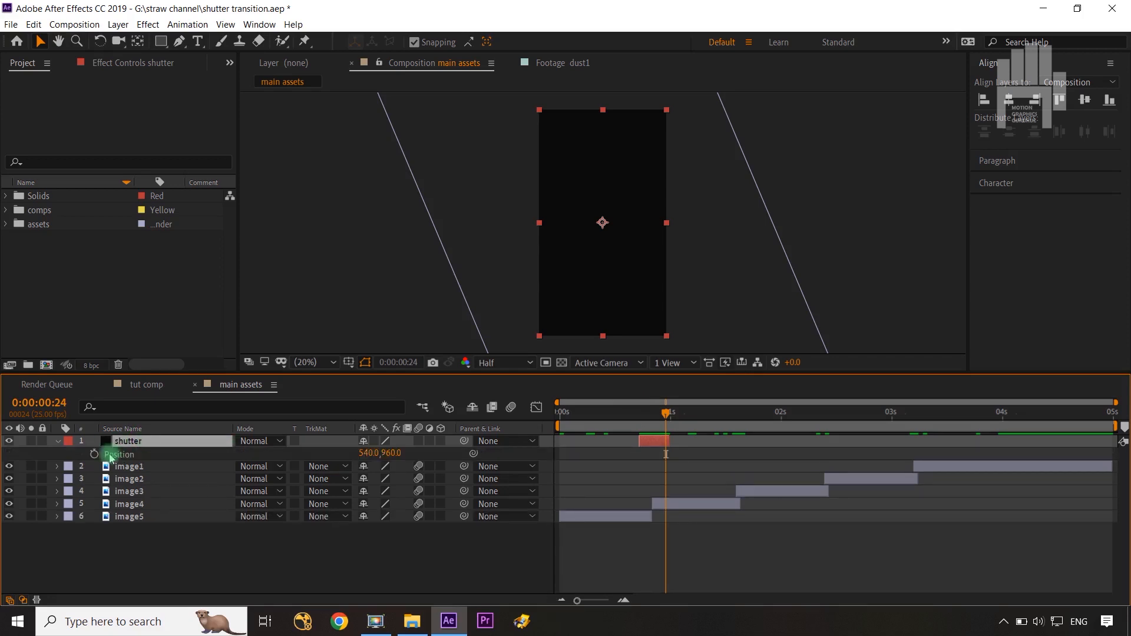
{"action": "left_click", "coordinate": [94, 454]}
{"action": "key", "text": "ctrl+Left"}
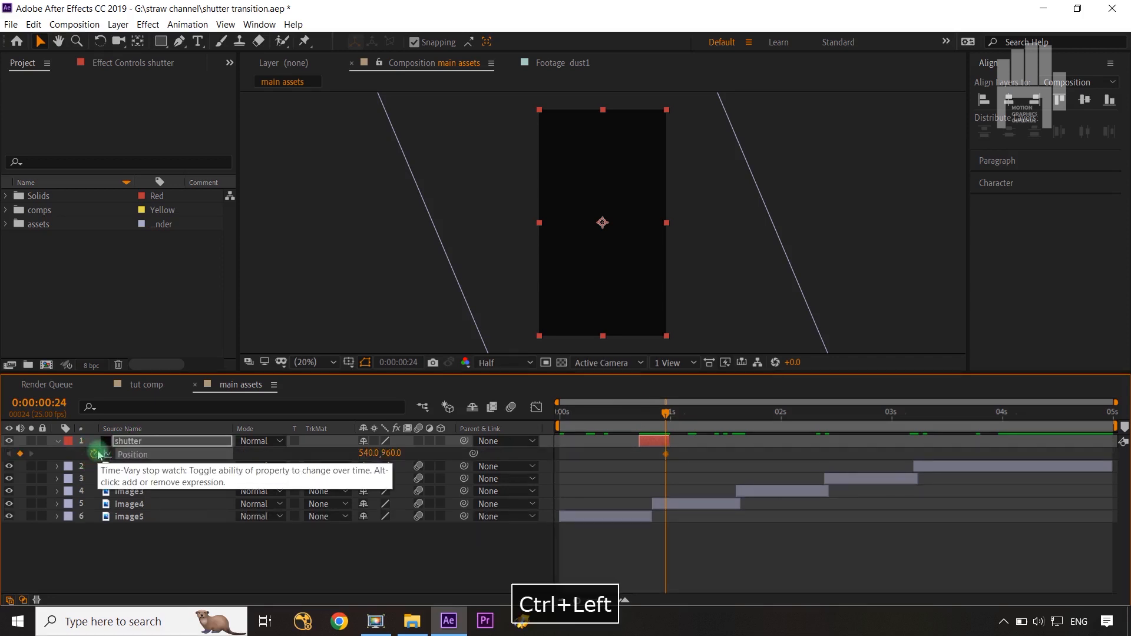
{"action": "key", "text": "ctrl+Left"}
{"action": "key", "text": "ctrl+Left"}
{"action": "key", "text": "ctrl+Left"}
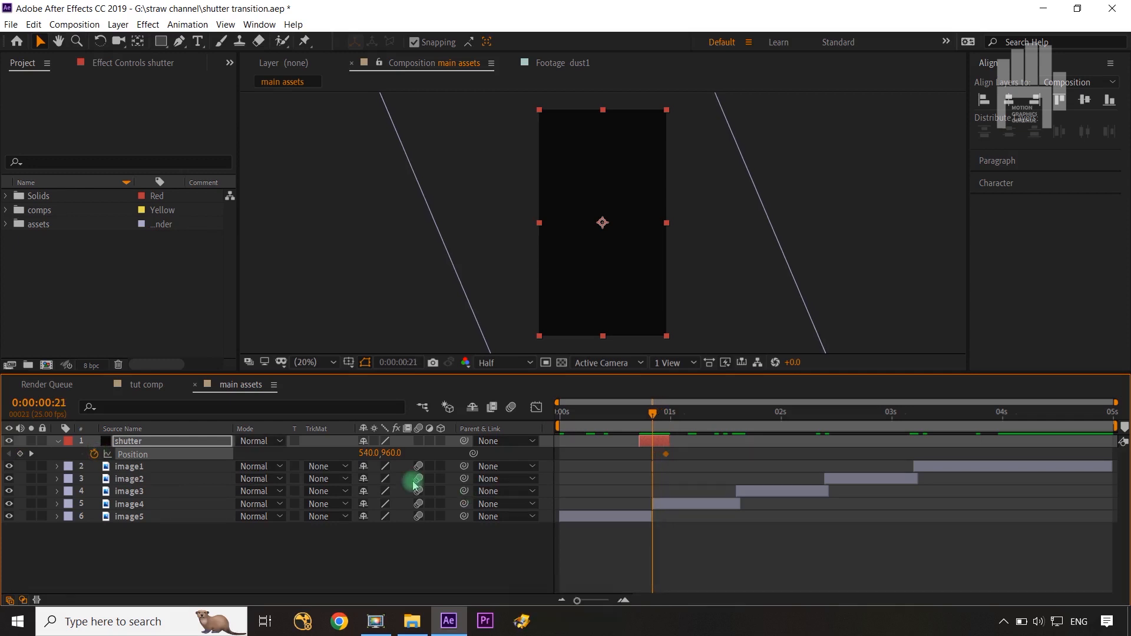
{"action": "left_click_drag", "start_coordinate": [394, 452], "coordinate": [89, 445]}
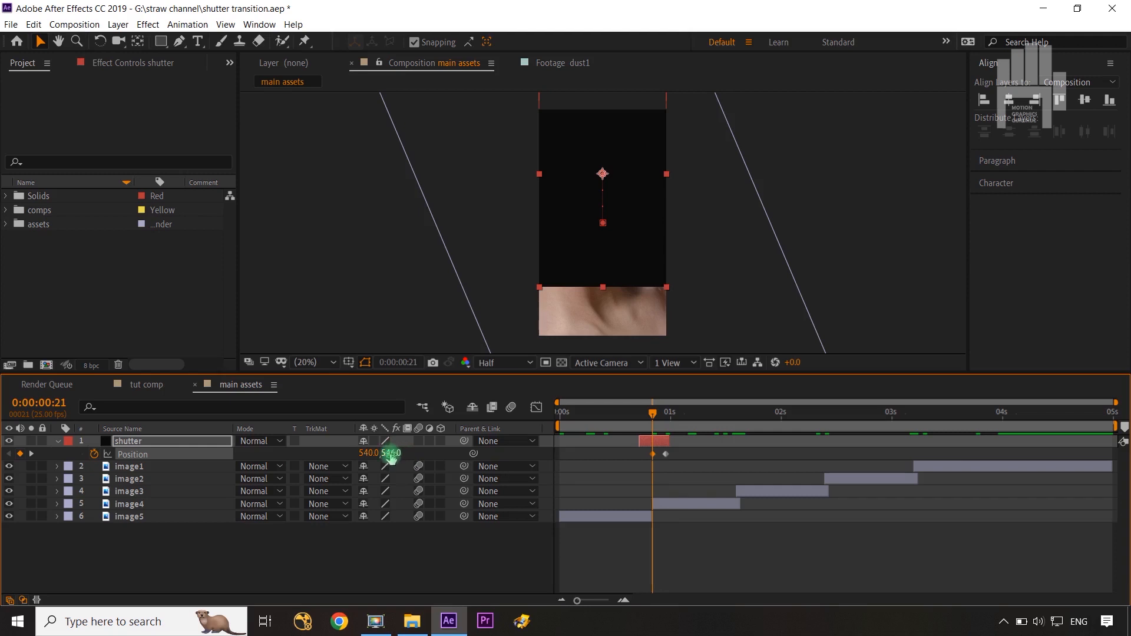
{"action": "left_click_drag", "start_coordinate": [392, 457], "coordinate": [177, 457]}
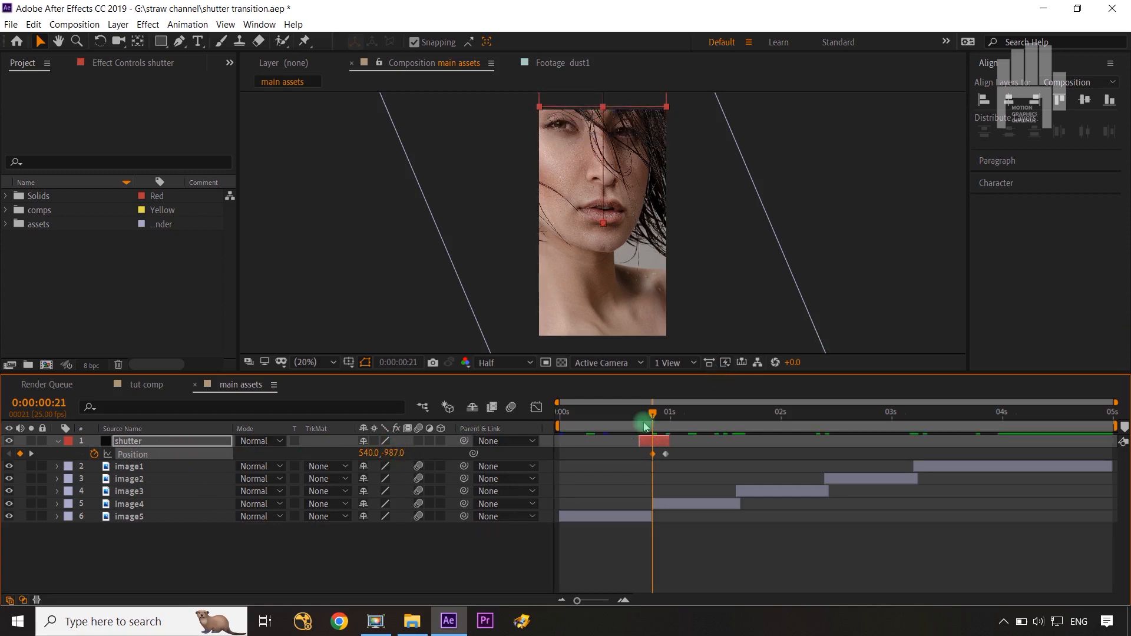
- Shift the shutter's off-frame Position keyframe to 0:00:00:18 and its full-cover keyframe to 0:00:00:21
{"action": "key", "text": "ctrl+Left"}
{"action": "key", "text": "ctrl+Left"}
{"action": "key", "text": "ctrl+Left"}
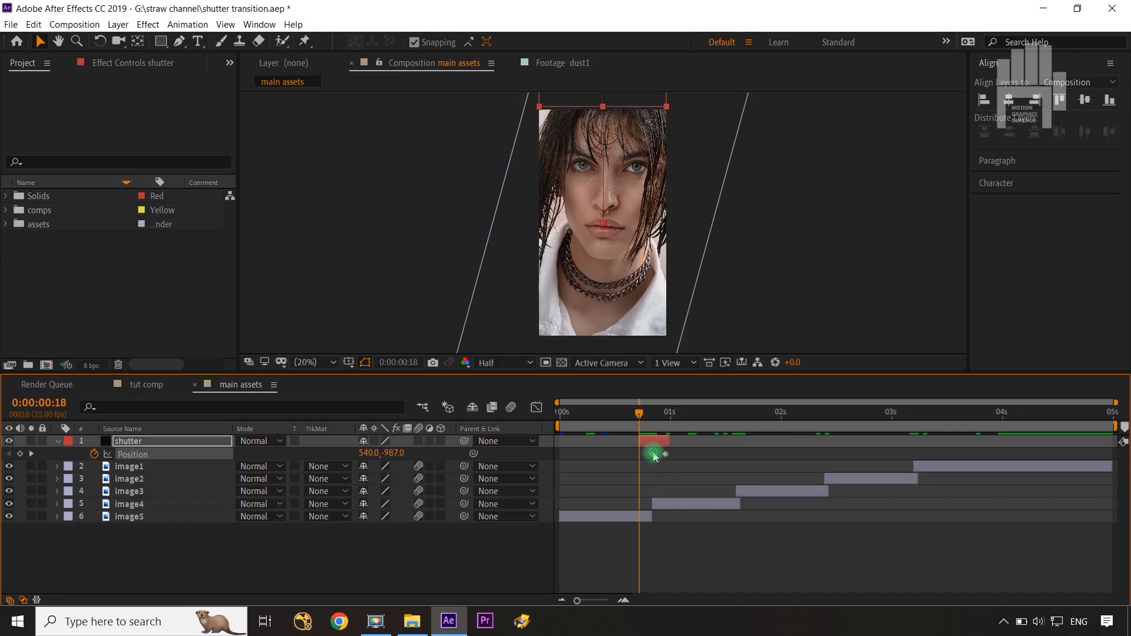
{"action": "key", "text": "ctrl+Right"}
{"action": "key", "text": "ctrl+Right"}
{"action": "key", "text": "ctrl+Right"}
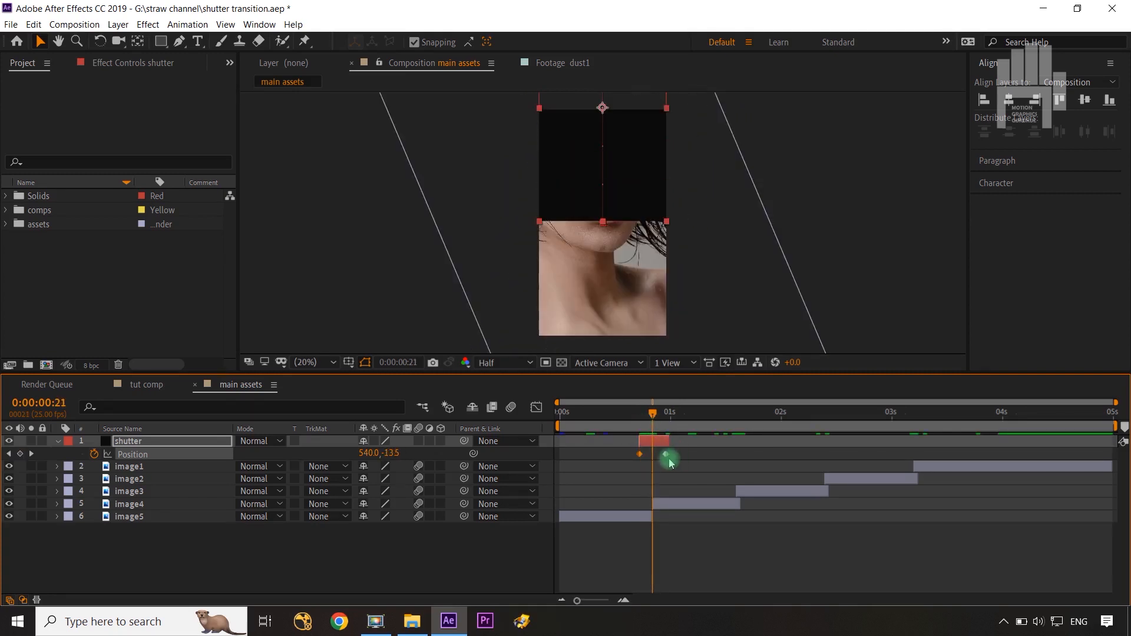
{"action": "left_click_drag", "start_coordinate": [667, 457], "coordinate": [655, 457]}
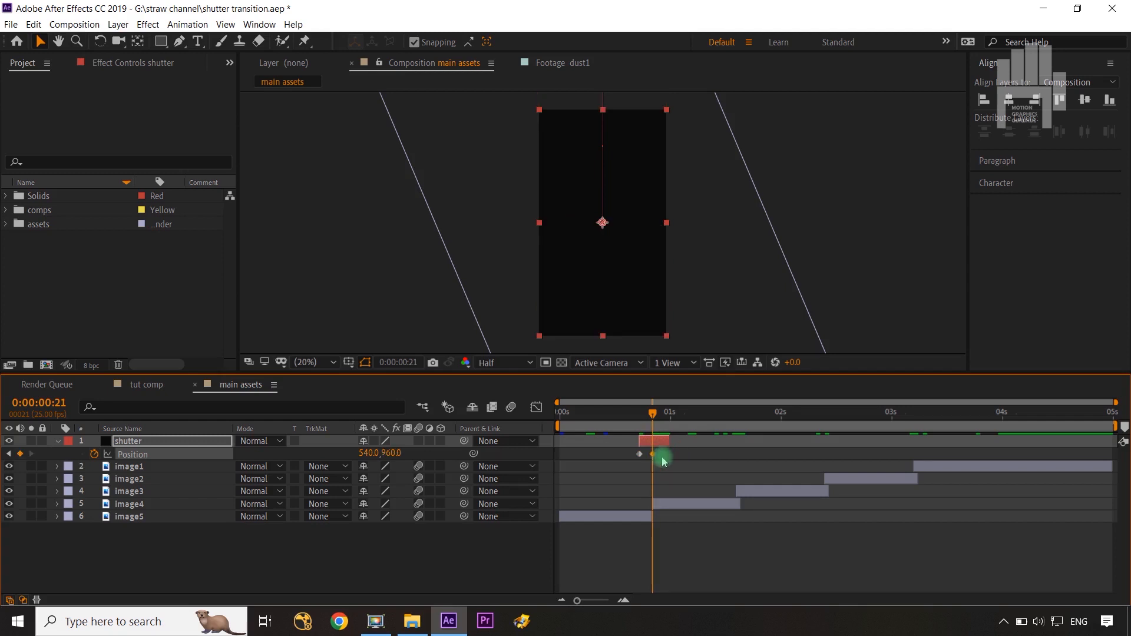
- Copy the shutter's off-frame Position keyframe from 0:00:00:18 to 0:00:00:24
{"action": "key", "text": "ctrl+Right"}
{"action": "key", "text": "ctrl+Right"}
{"action": "key", "text": "ctrl+Right"}
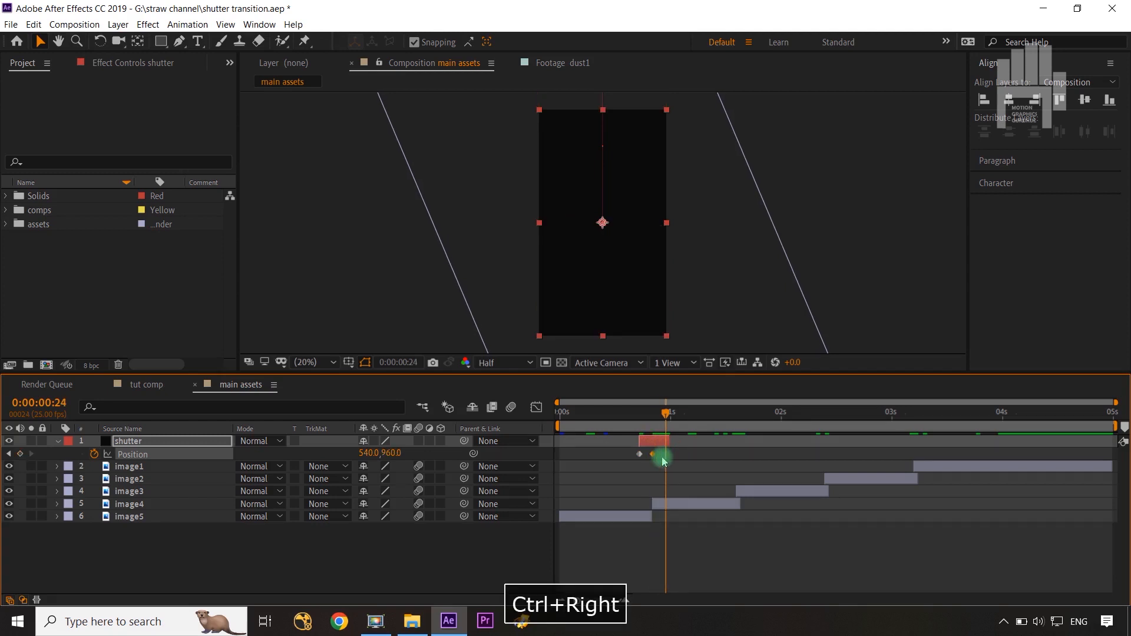
{"action": "key", "text": "ctrl+c"}
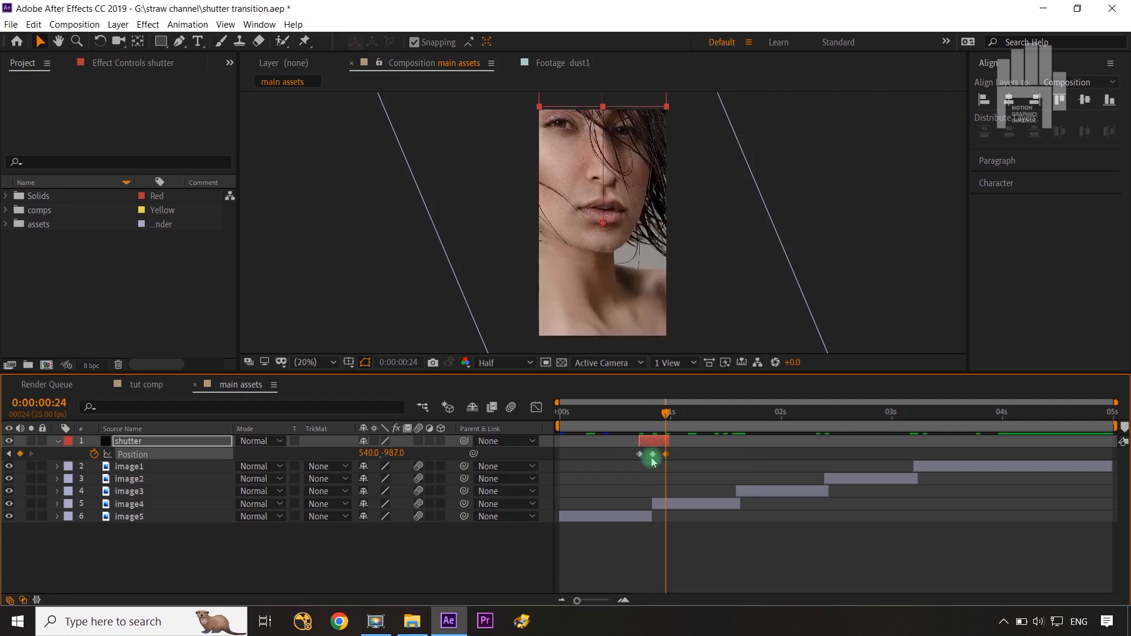
- Separate the shutter's Position dimensions and remove all X Position keyframes
{"action": "left_click_drag", "start_coordinate": [677, 454], "coordinate": [635, 463]}
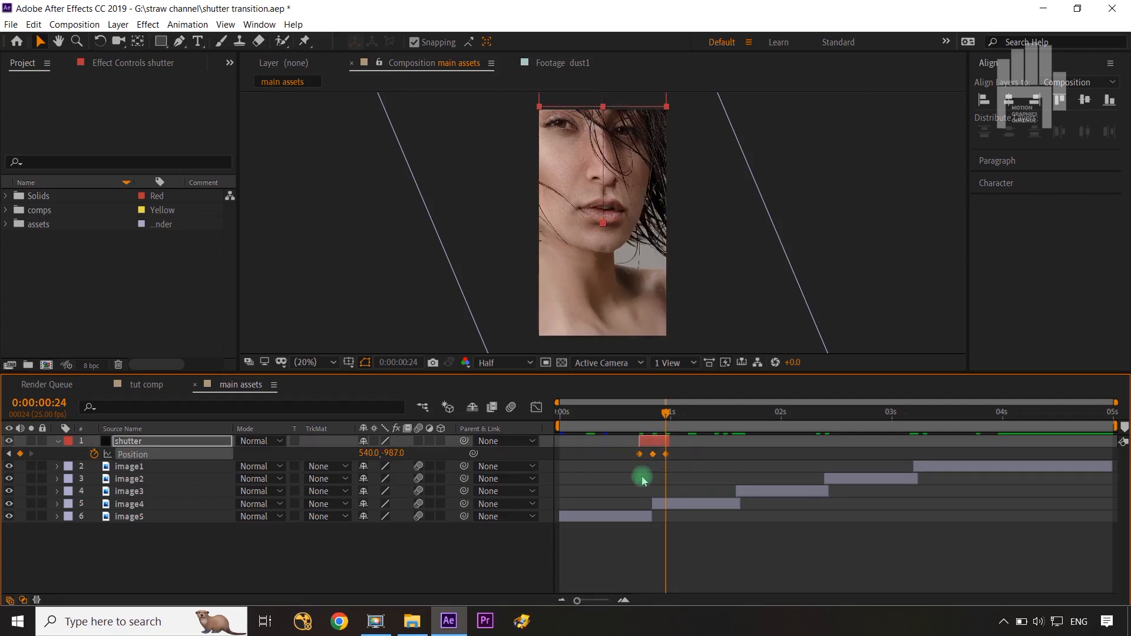
{"action": "right_click", "coordinate": [156, 459]}
{"action": "left_click", "coordinate": [200, 325]}
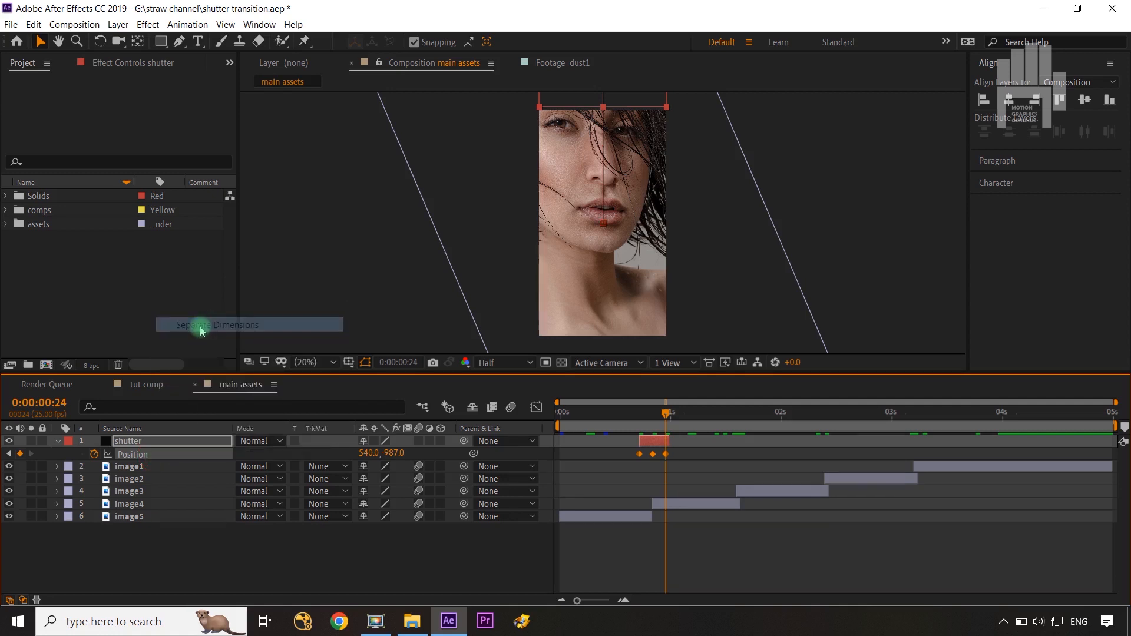
{"action": "left_click", "coordinate": [245, 469]}
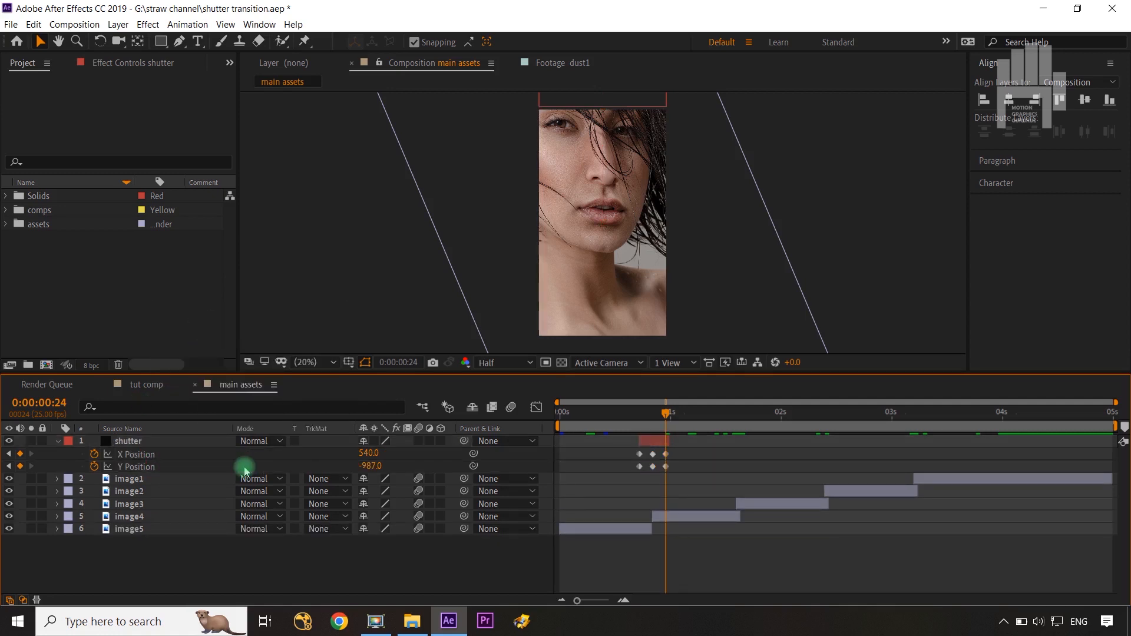
{"action": "left_click", "coordinate": [94, 455]}
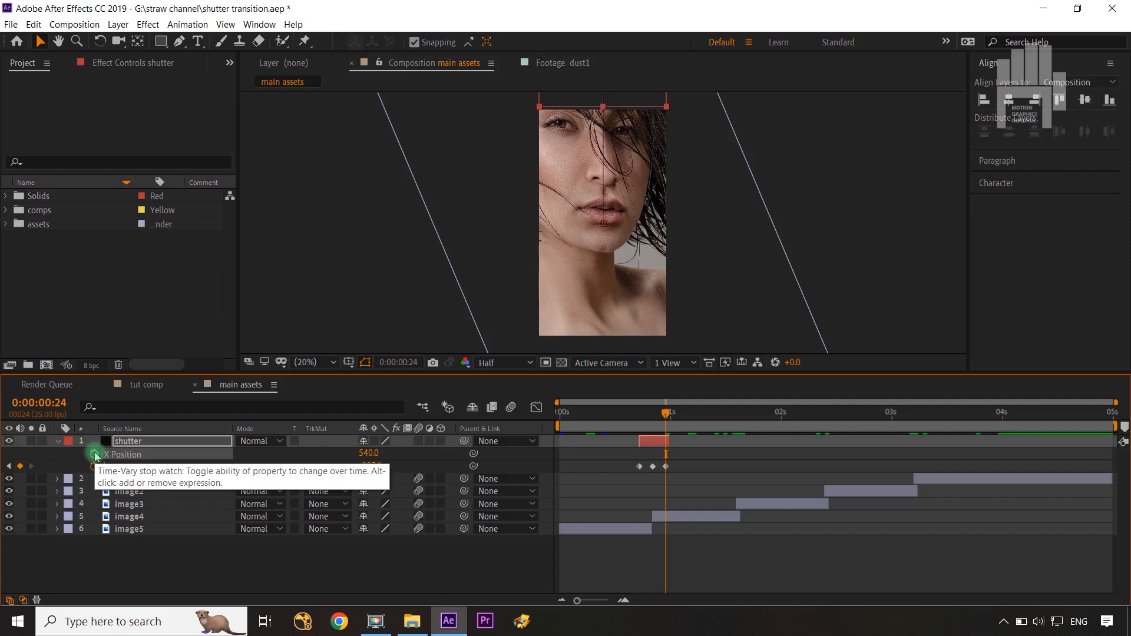
- Apply Easy Ease to the shutter's three Y Position keyframes and show their value curve in the Graph Editor
{"action": "left_click", "coordinate": [121, 467]}
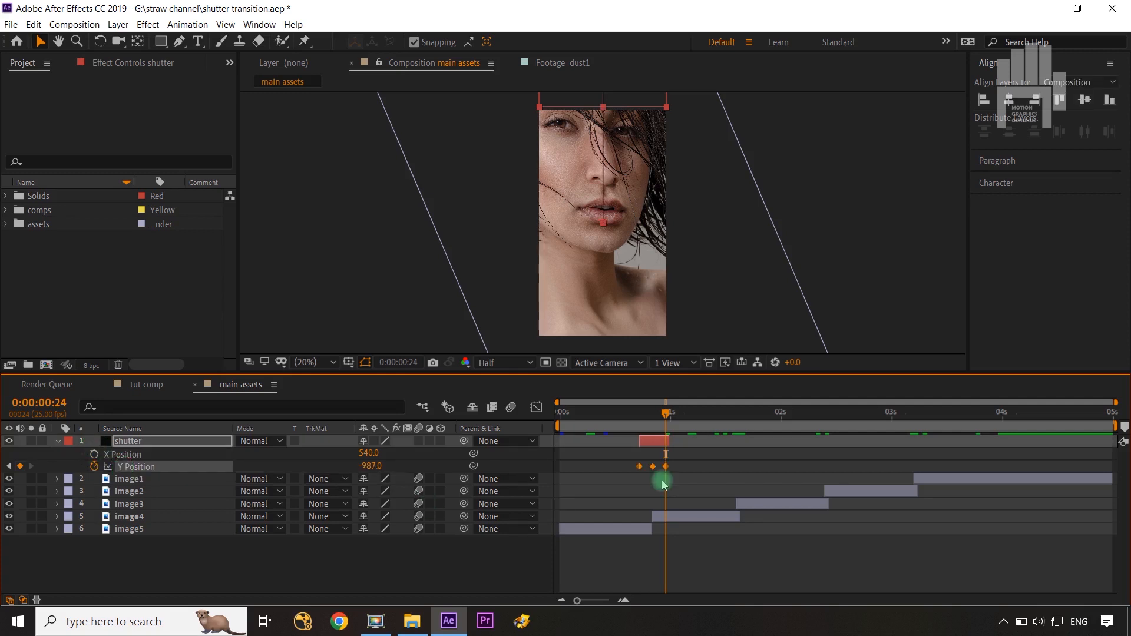
{"action": "key", "text": "F9"}
{"action": "left_click", "coordinate": [536, 407]}
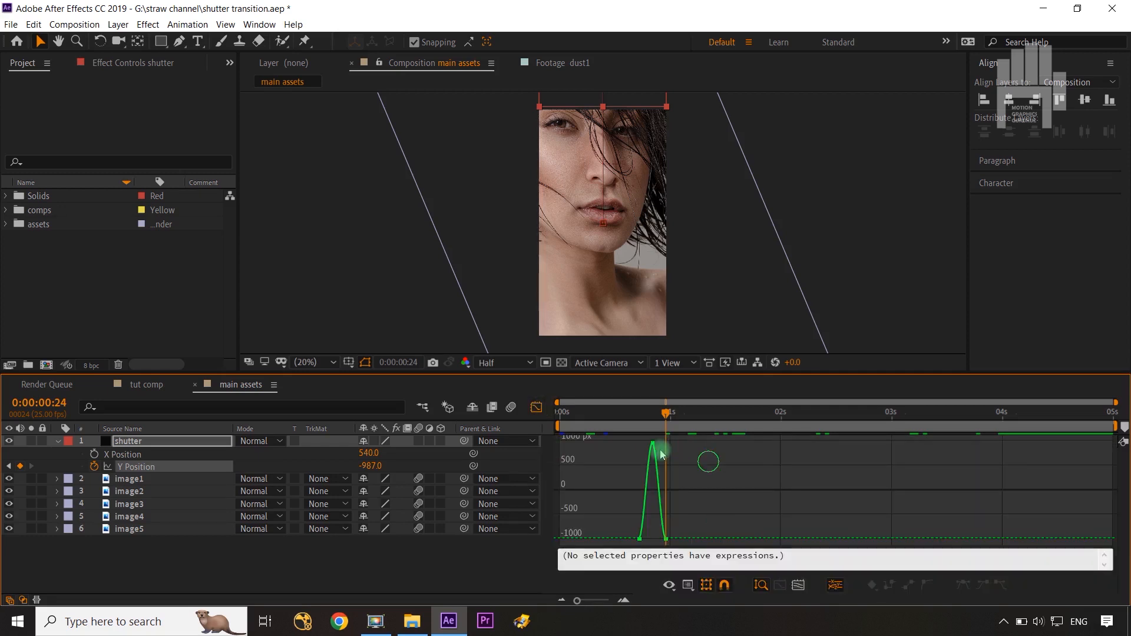
- Convert the middle Y Position keyframe at 0:00:00:21 to linear for a sharp peak in the curve
{"action": "double_click", "coordinate": [663, 455]}
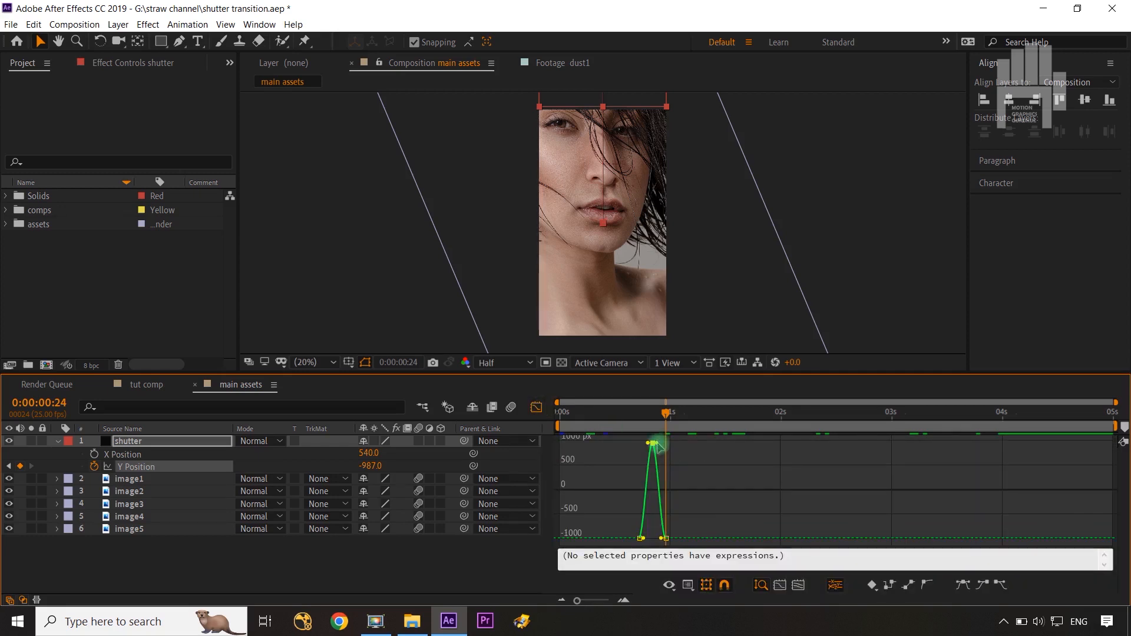
{"action": "left_click_drag", "start_coordinate": [658, 446], "coordinate": [653, 471]}
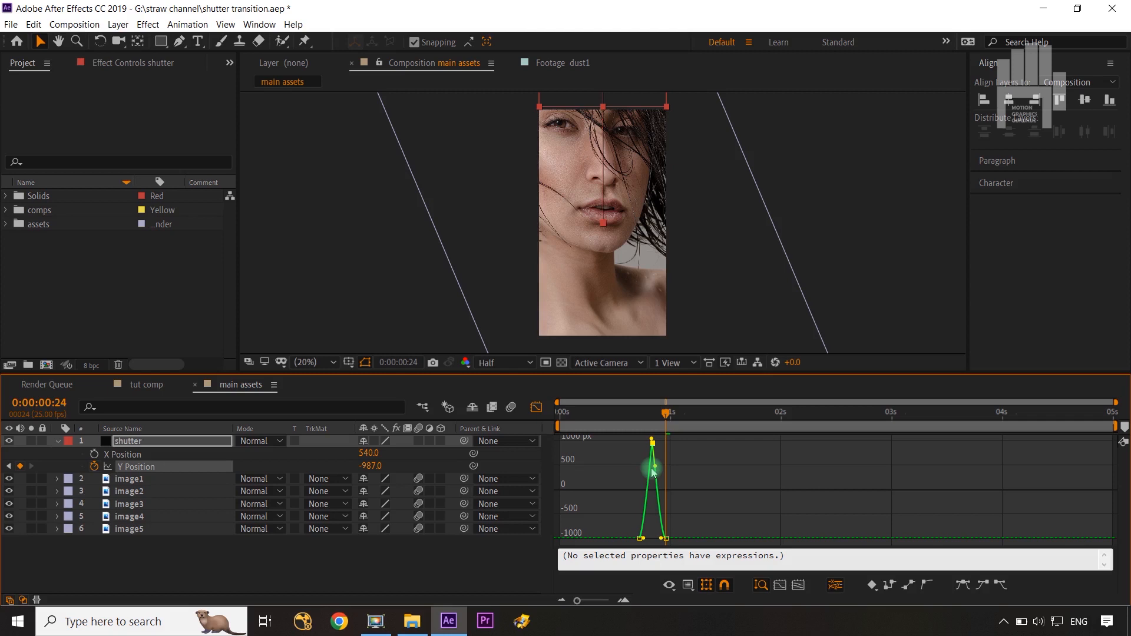
{"action": "left_click_drag", "start_coordinate": [652, 444], "coordinate": [628, 455]}
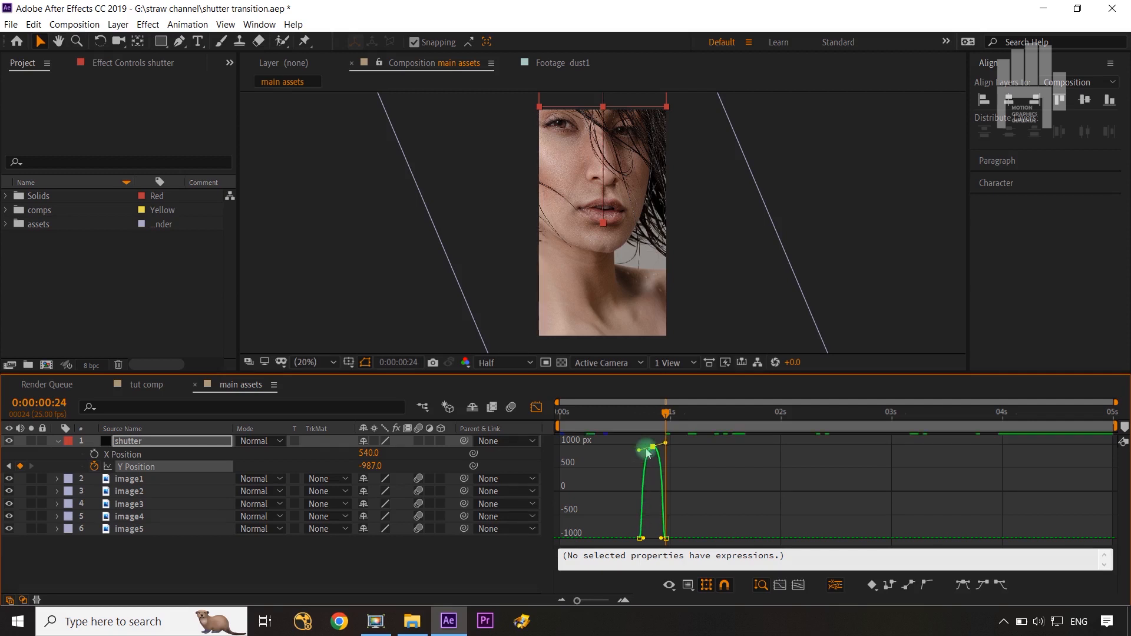
{"action": "left_click", "coordinate": [653, 446], "text": "ctrl+alt"}
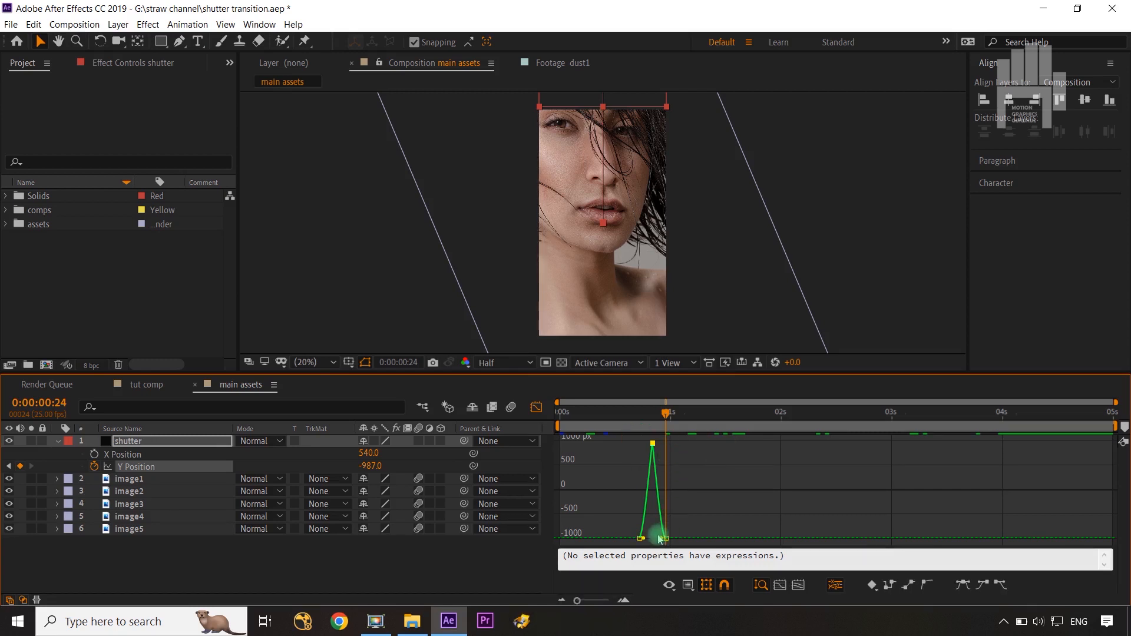
- Extend the ease handles of the first and last Y Position keyframes to the middle keyframe's time, and close the Graph Editor
{"action": "left_click_drag", "start_coordinate": [662, 538], "coordinate": [650, 543]}
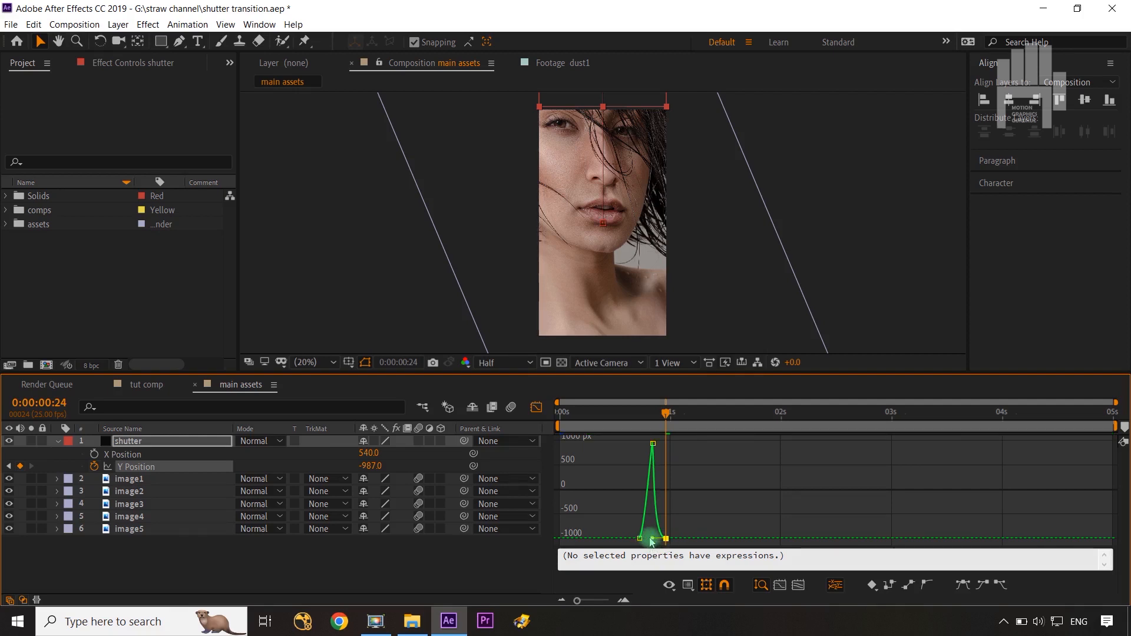
{"action": "left_click", "coordinate": [641, 539]}
{"action": "left_click_drag", "start_coordinate": [654, 543], "coordinate": [655, 544]}
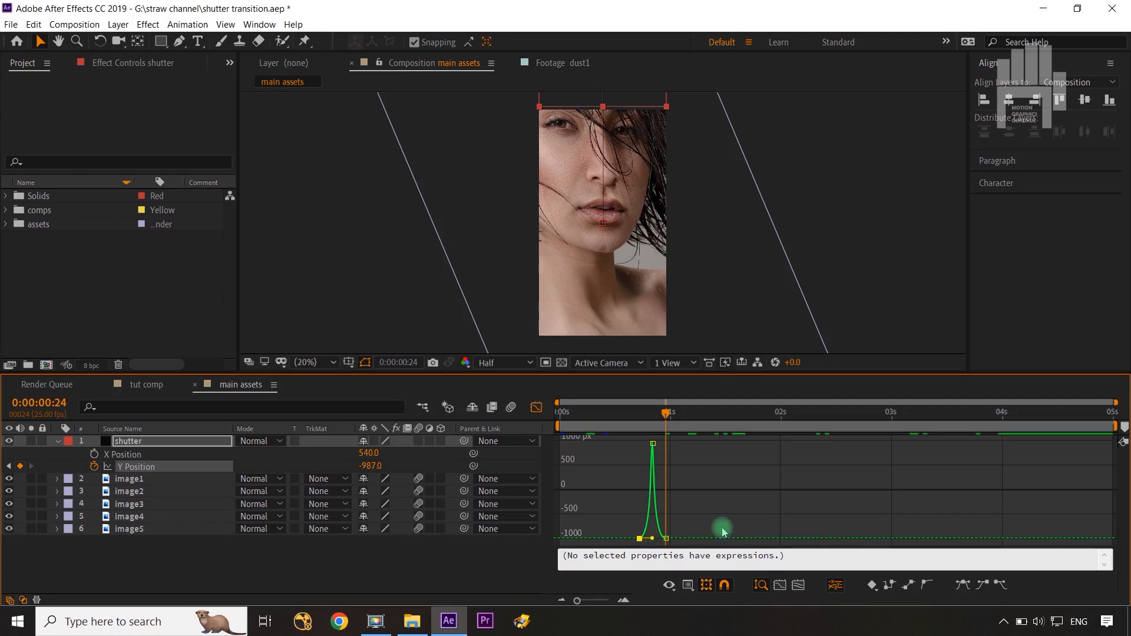
{"action": "left_click", "coordinate": [532, 415]}
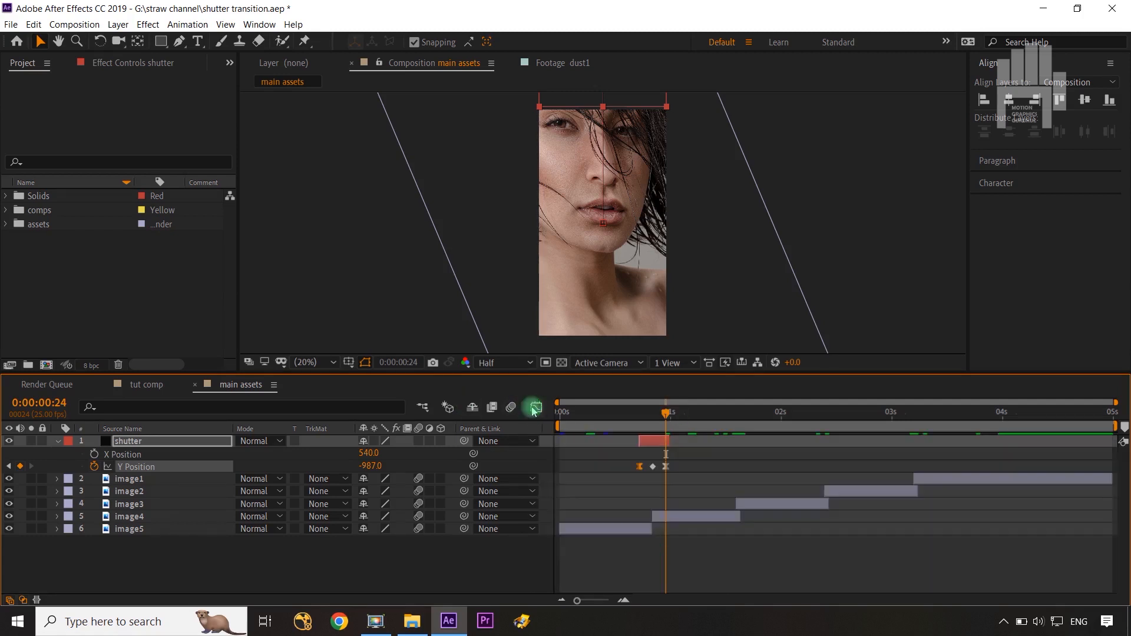
- Duplicate the shutter layer with the current time at the image4 and image3 cut, 0:00:01:15
{"action": "mouse_move", "coordinate": [665, 413]}
{"action": "left_mouse_down"}
{"action": "mouse_move", "coordinate": [638, 419]}
{"action": "mouse_move", "coordinate": [666, 425]}
{"action": "left_mouse_up"}
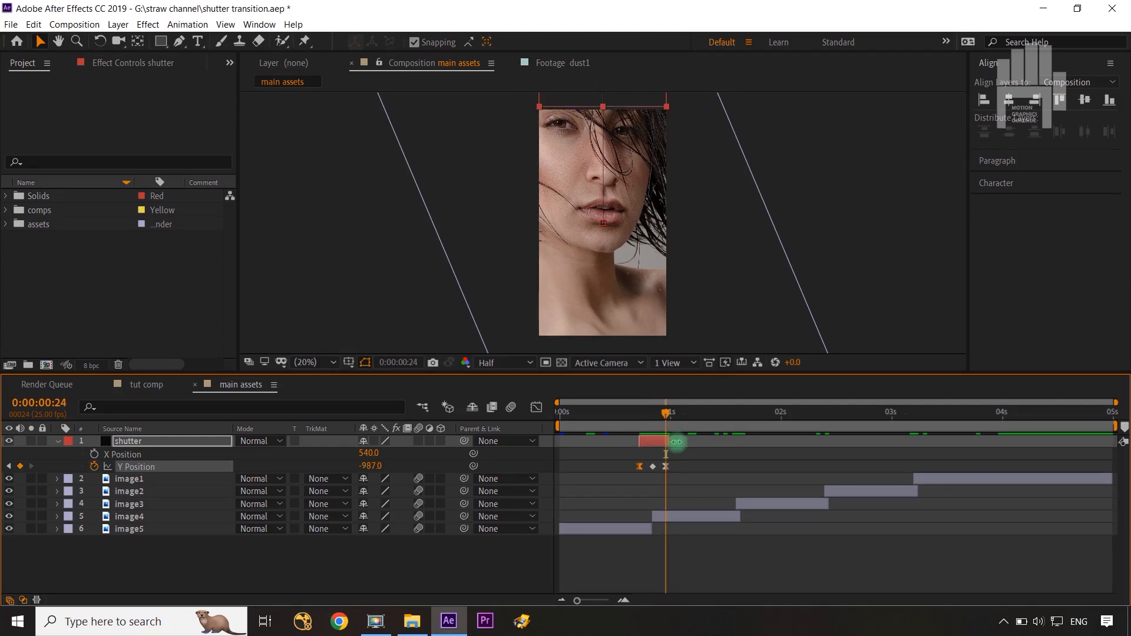
{"action": "left_click_drag", "start_coordinate": [670, 417], "coordinate": [735, 424]}
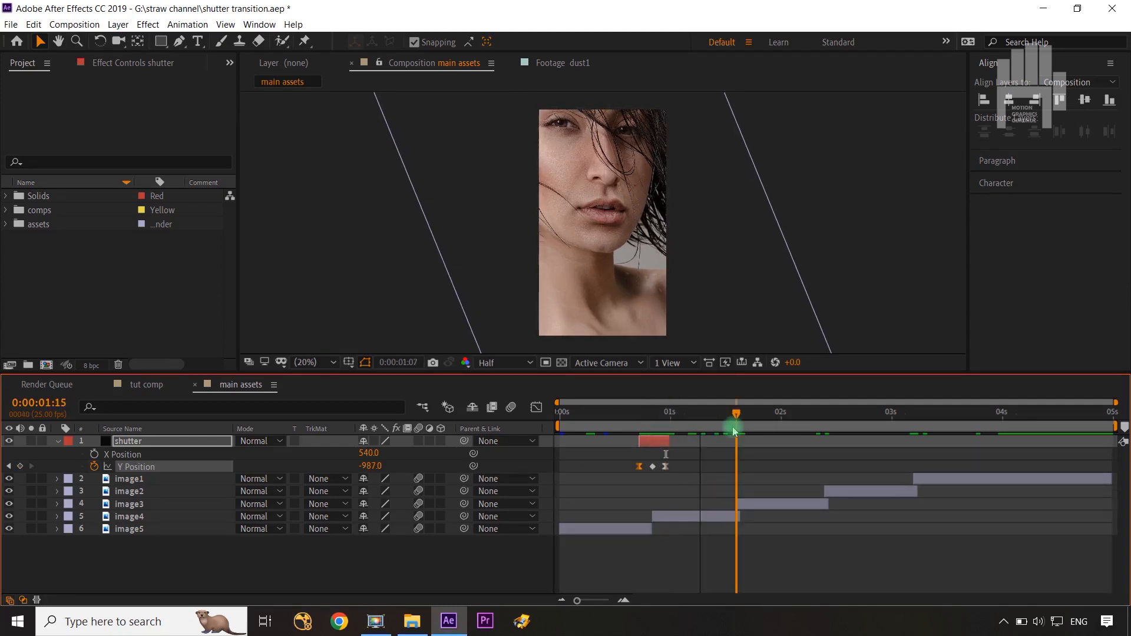
{"action": "left_click", "coordinate": [649, 458]}
{"action": "left_click", "coordinate": [125, 434]}
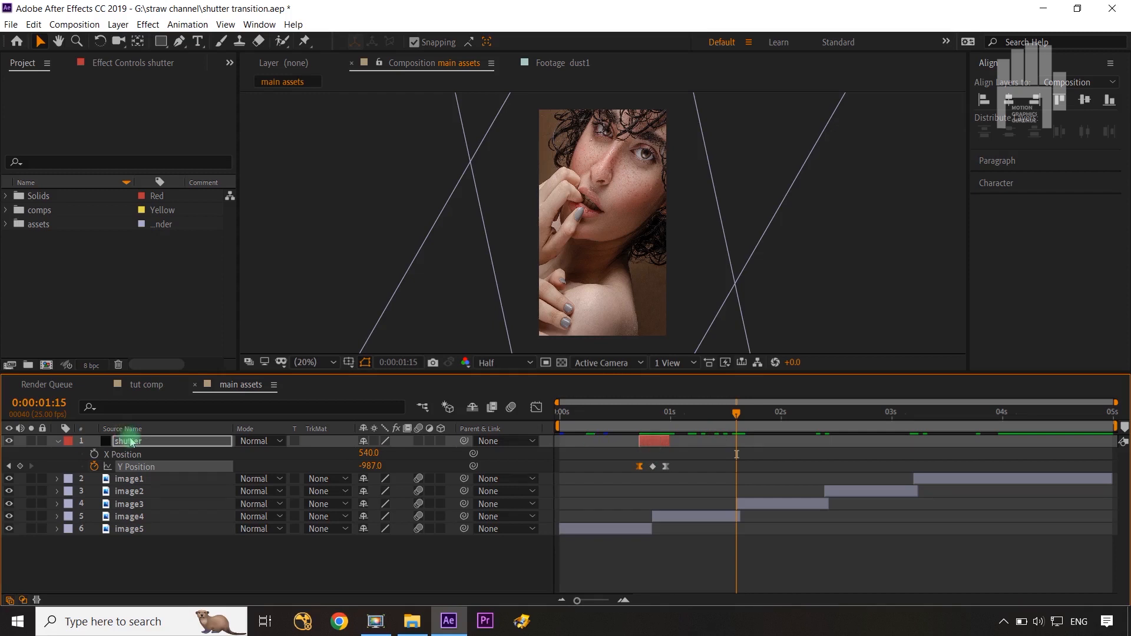
{"action": "left_click", "coordinate": [130, 441]}
{"action": "key", "text": "ctrl+d"}
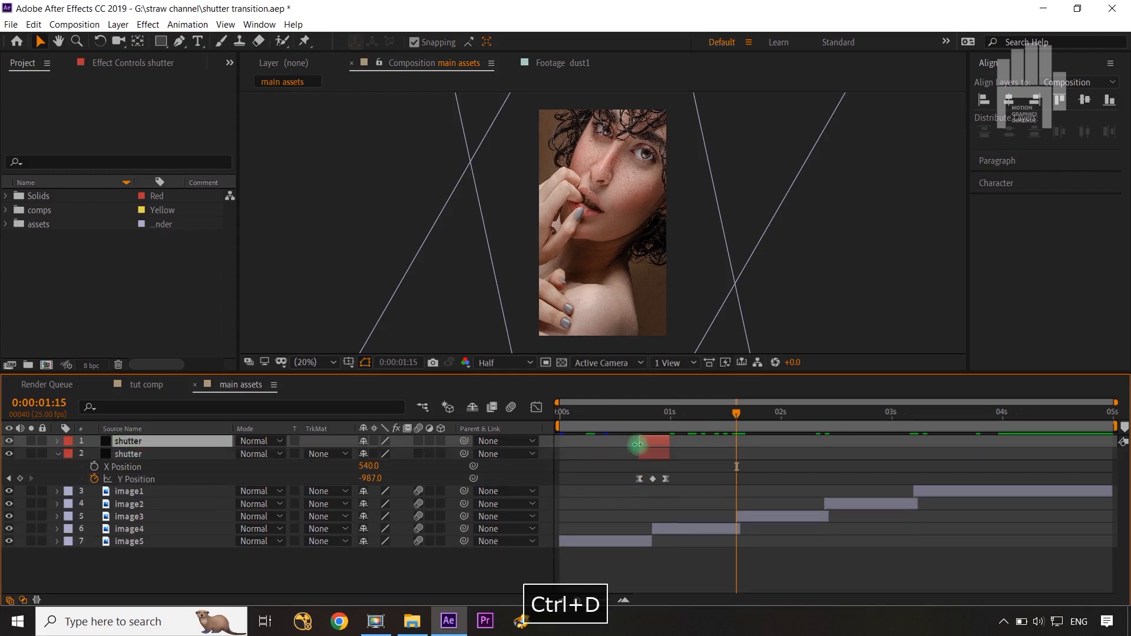
- Reveal the duplicate shutter's keyframes and move the layer so its middle keyframe sits on the cut at 0:00:01:15
{"action": "left_click_drag", "start_coordinate": [709, 445], "coordinate": [733, 445]}
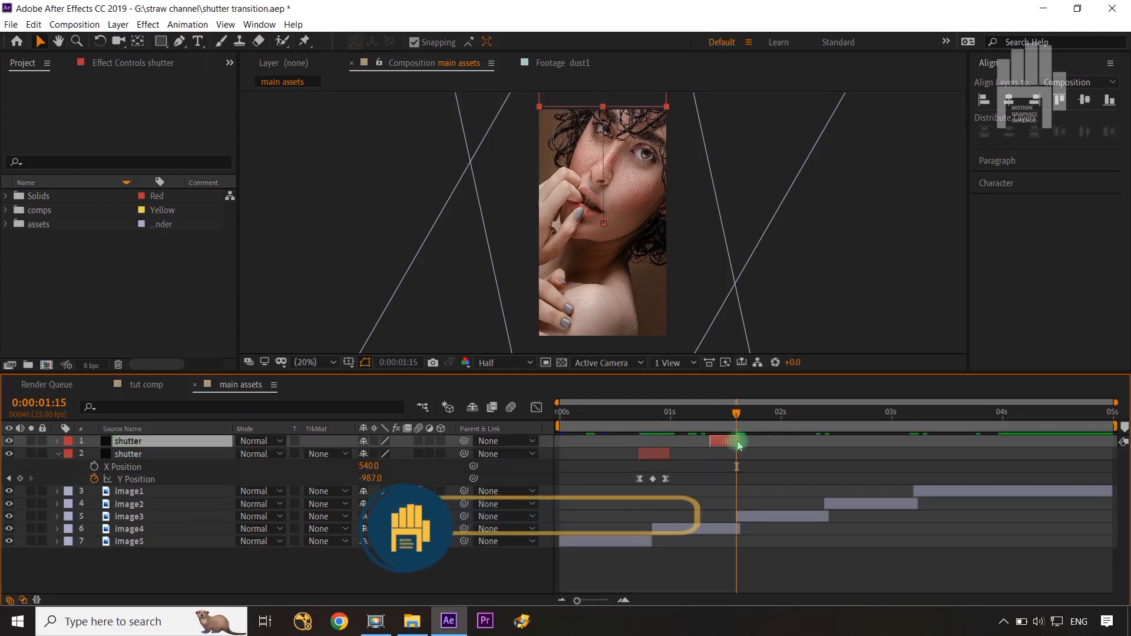
{"action": "key", "text": "y"}
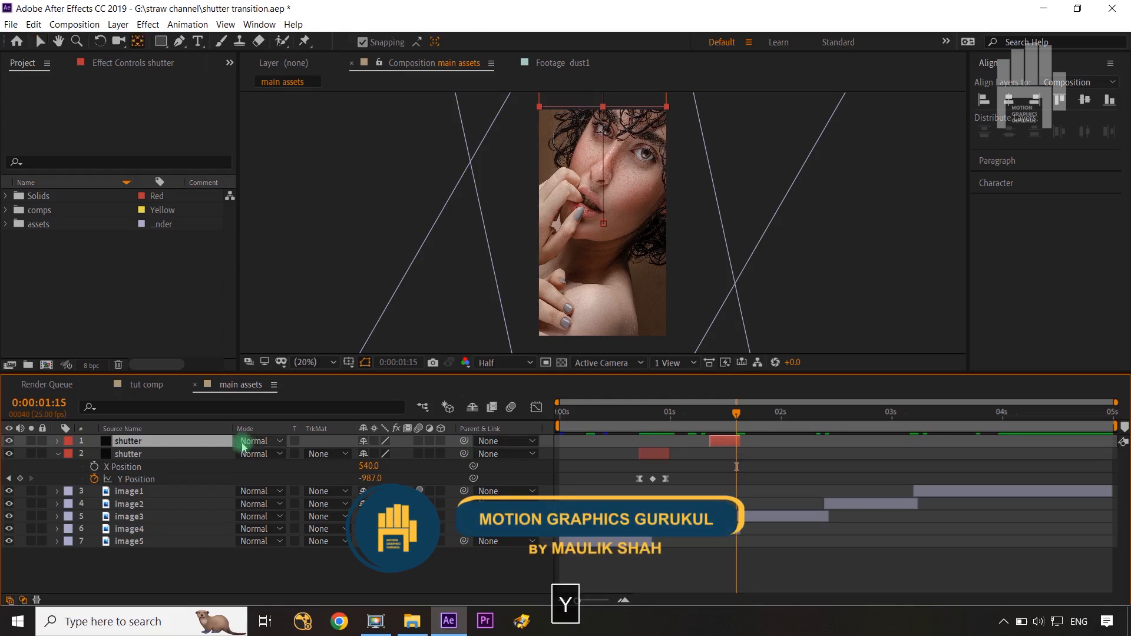
{"action": "key", "text": "u"}
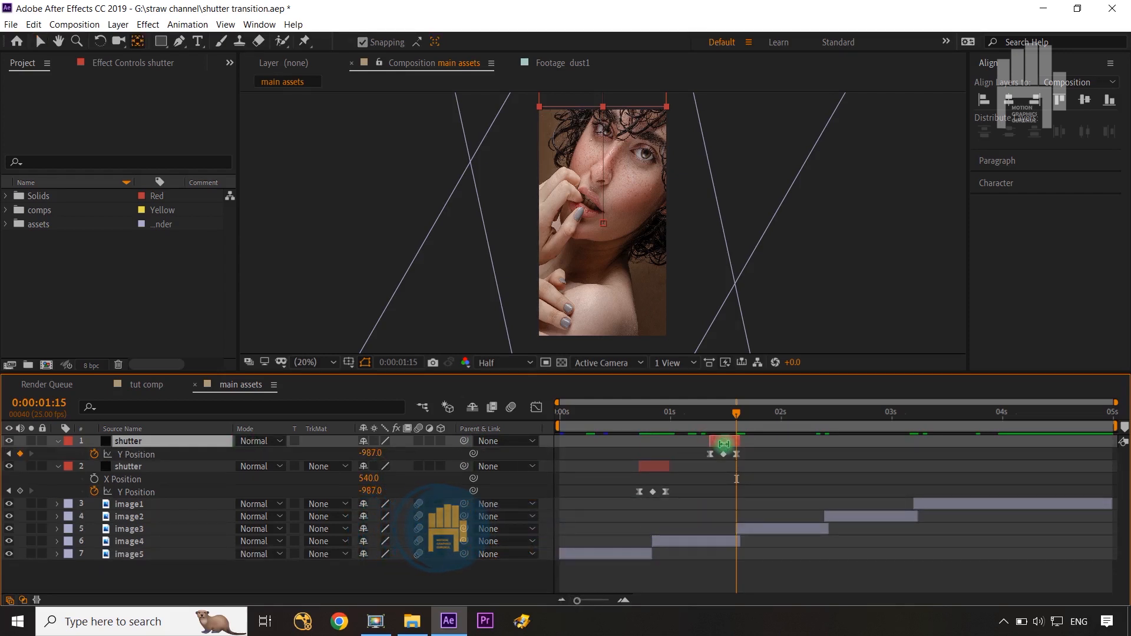
{"action": "key", "text": "v"}
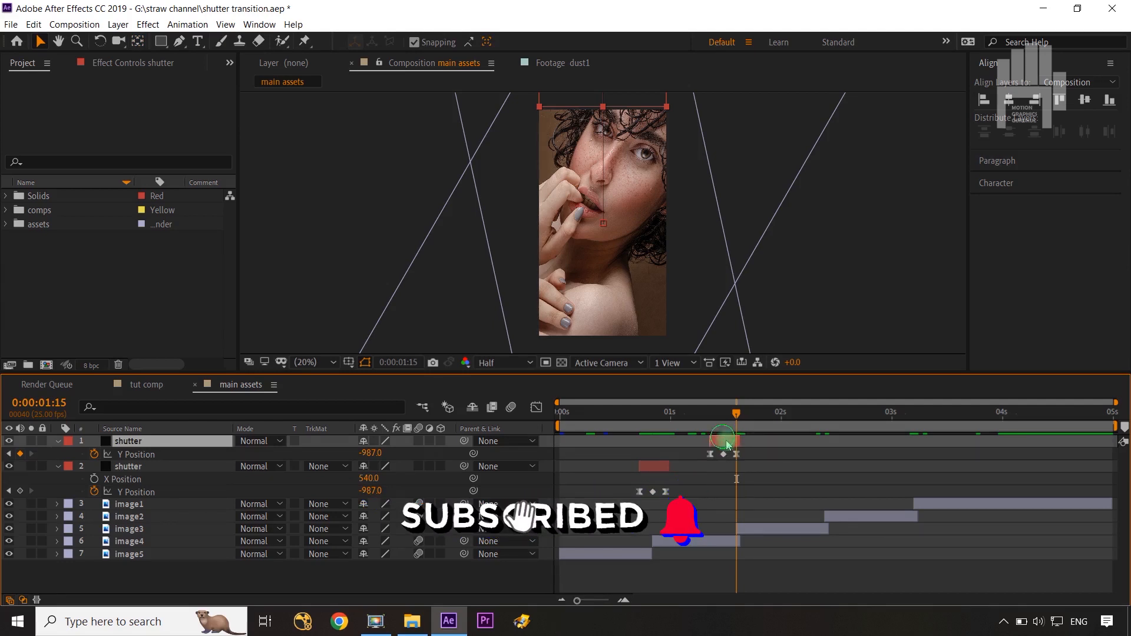
{"action": "left_click_drag", "start_coordinate": [729, 445], "coordinate": [825, 416]}
- Duplicate the shutter again and center the copy on the image3 and image2 cut at 0:00:02:10
{"action": "key", "text": "ctrl+d"}
{"action": "left_click_drag", "start_coordinate": [739, 442], "coordinate": [827, 443]}
{"action": "key", "text": "u"}
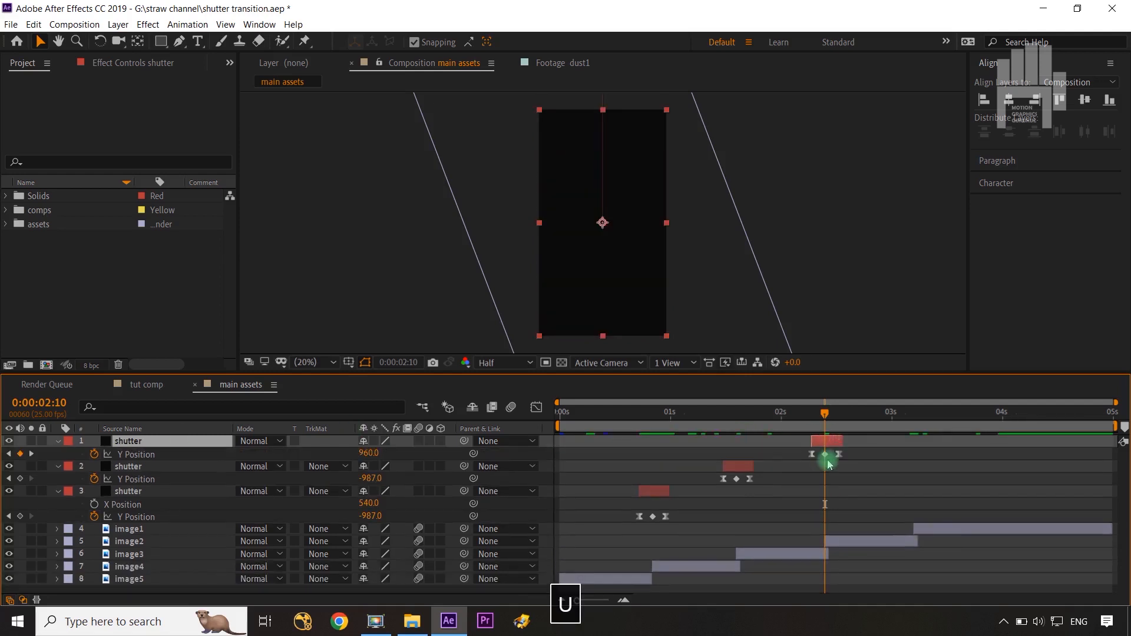
- Add one more shutter duplicate with its middle keyframe on the image2 and image1 cut at 0:00:03:05
{"action": "left_click_drag", "start_coordinate": [923, 415], "coordinate": [914, 414]}
{"action": "key", "text": "ctrl+d"}
{"action": "left_click_drag", "start_coordinate": [828, 442], "coordinate": [918, 442]}
{"action": "key", "text": "u"}
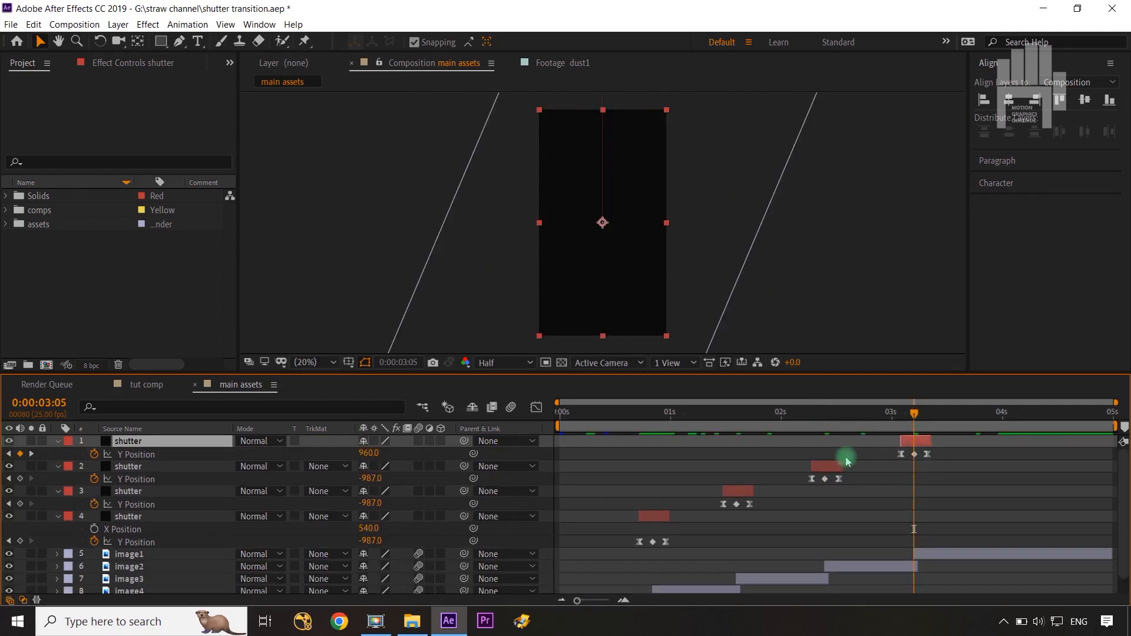
{"action": "scroll", "coordinate": [846, 461], "scroll_direction": "down", "scroll_amount": 1}
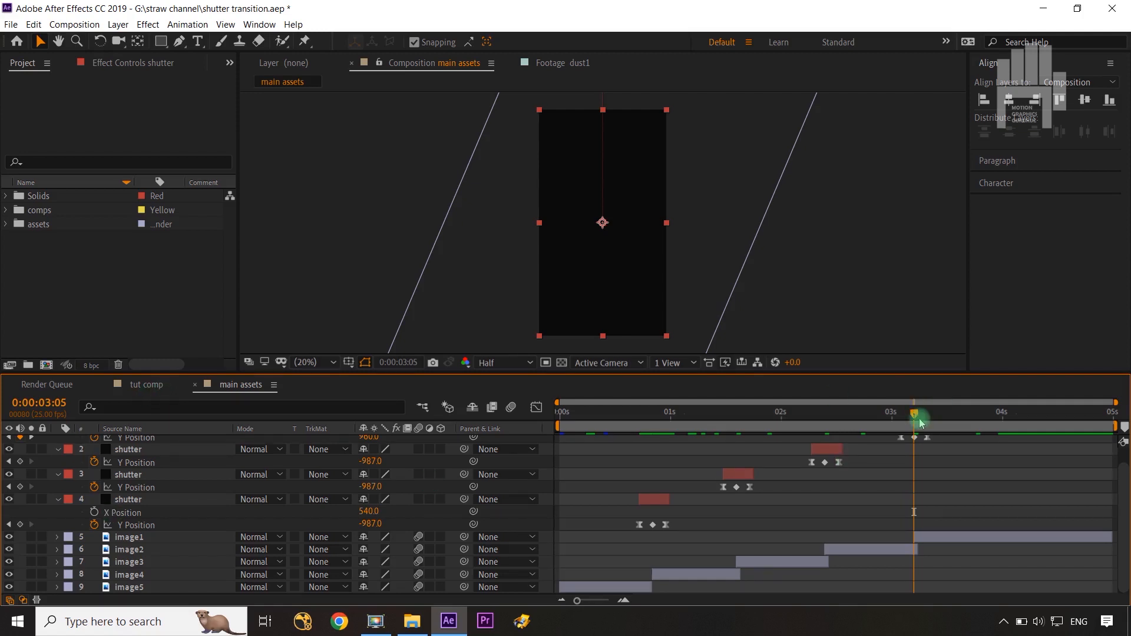
{"action": "mouse_move", "coordinate": [917, 419]}
{"action": "left_mouse_down"}
{"action": "mouse_move", "coordinate": [902, 417]}
{"action": "mouse_move", "coordinate": [932, 418]}
{"action": "left_mouse_up"}
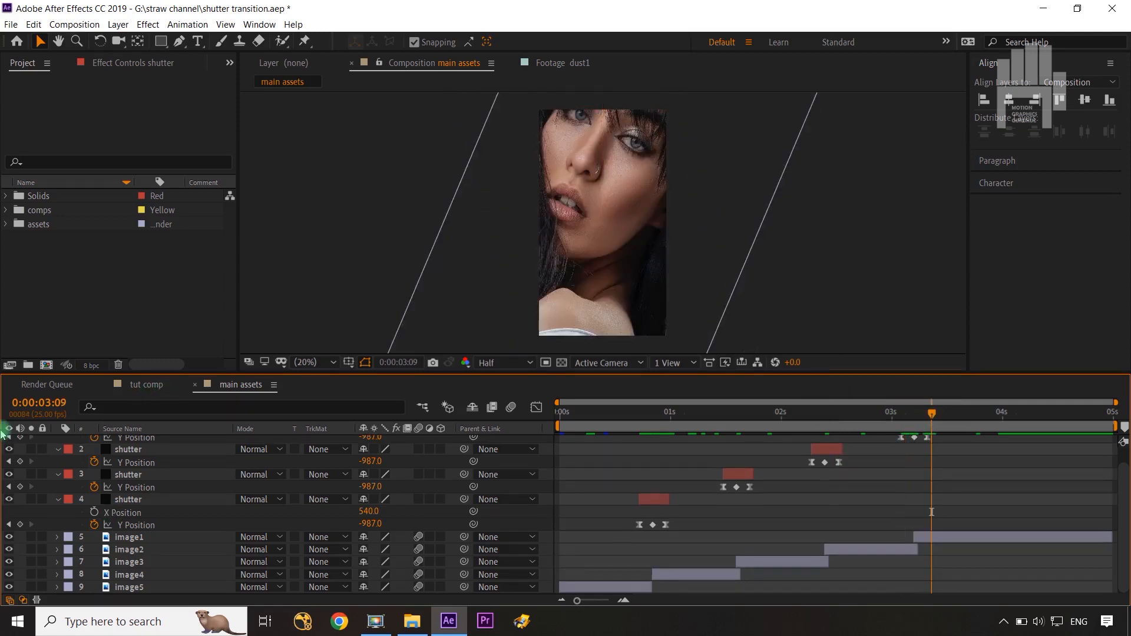
- Add the main assets composition as a layer in tut comp and reveal its Scale property
{"action": "left_click", "coordinate": [143, 388]}
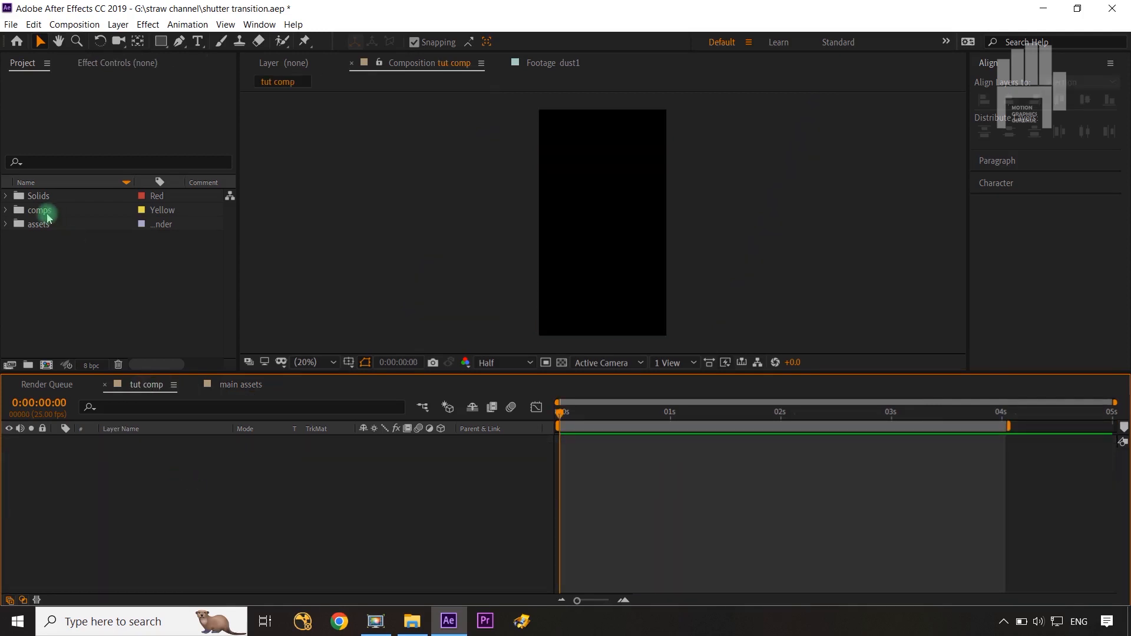
{"action": "left_click", "coordinate": [6, 210]}
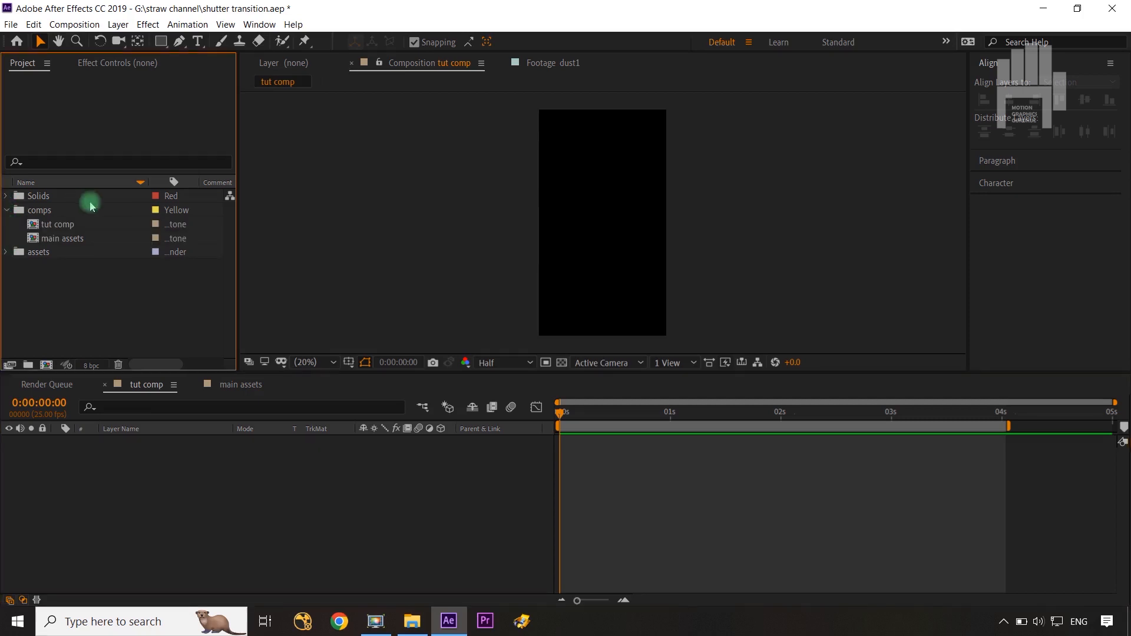
{"action": "left_click_drag", "start_coordinate": [63, 238], "coordinate": [133, 480]}
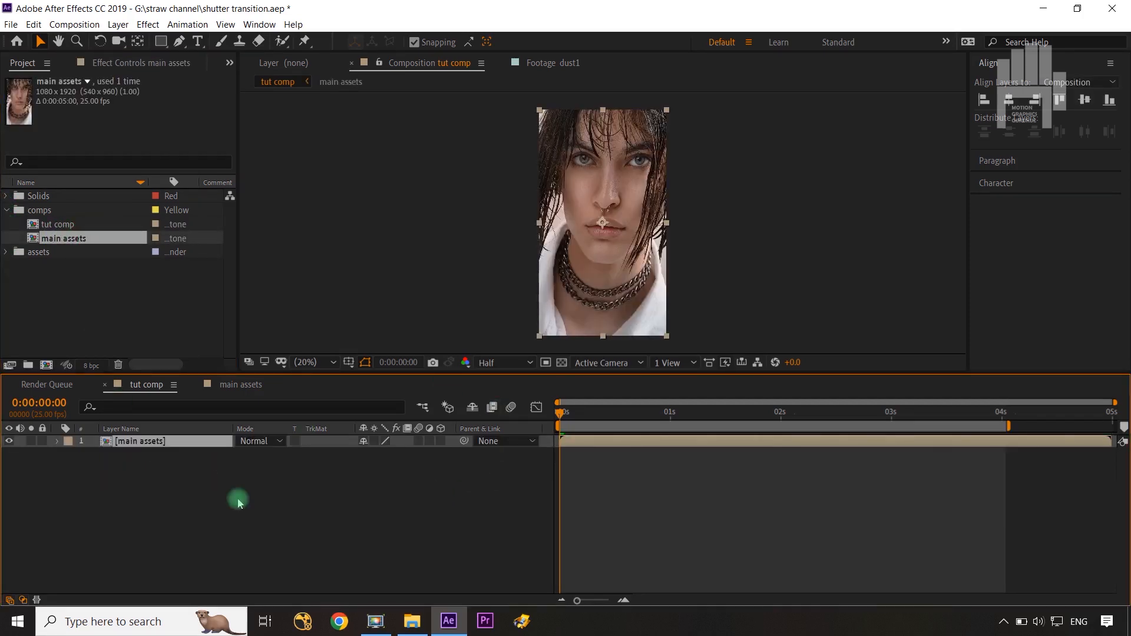
{"action": "key", "text": "s"}
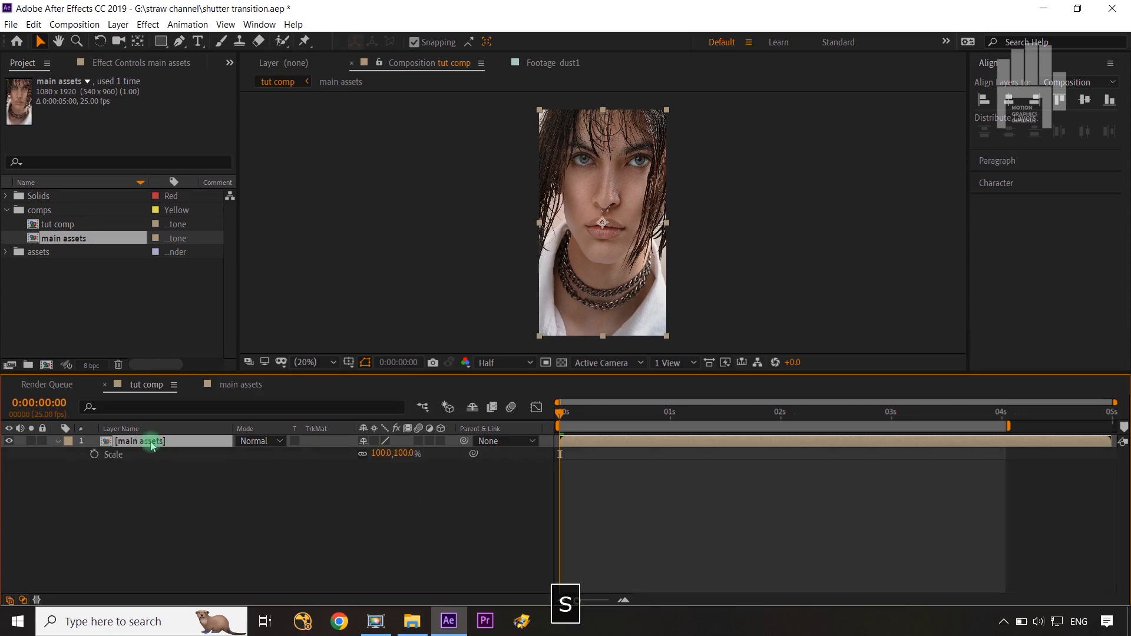
{"action": "left_click", "coordinate": [95, 455], "text": "alt"}
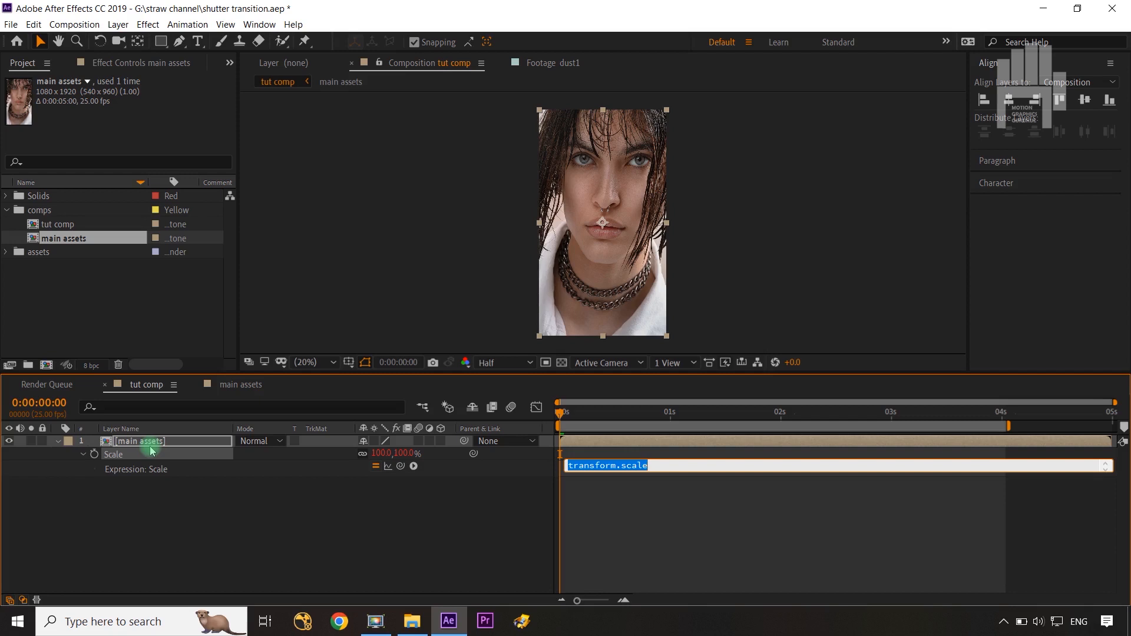
{"action": "left_click", "coordinate": [167, 507]}
{"action": "left_click", "coordinate": [95, 454], "text": "alt"}
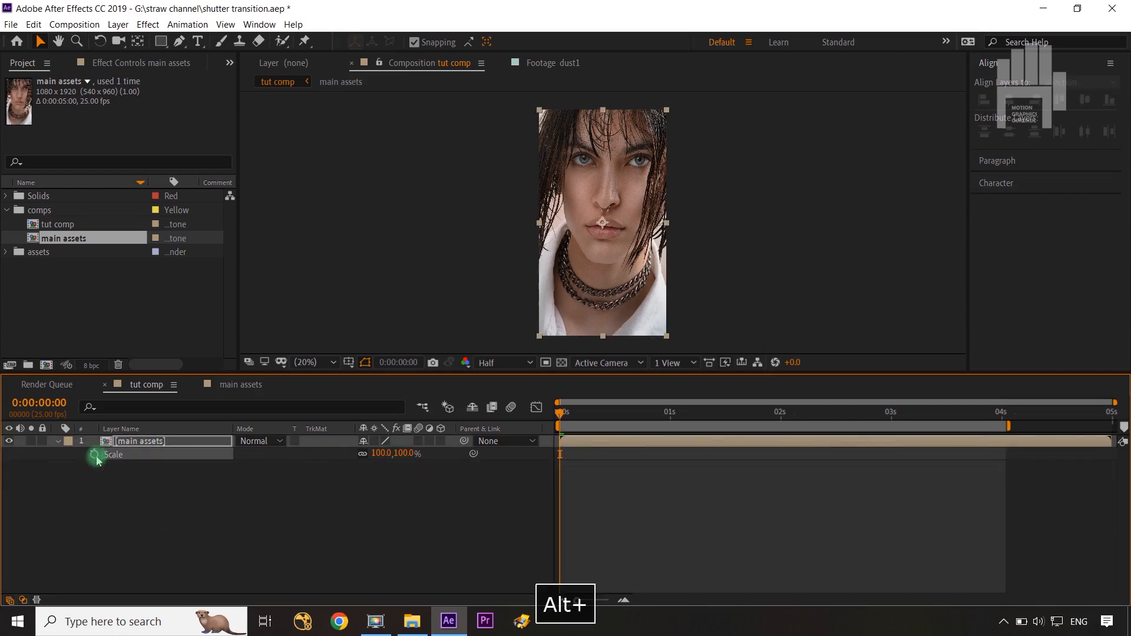
- Scale the main assets layer in tut comp up to 132%
{"action": "left_click", "coordinate": [156, 442]}
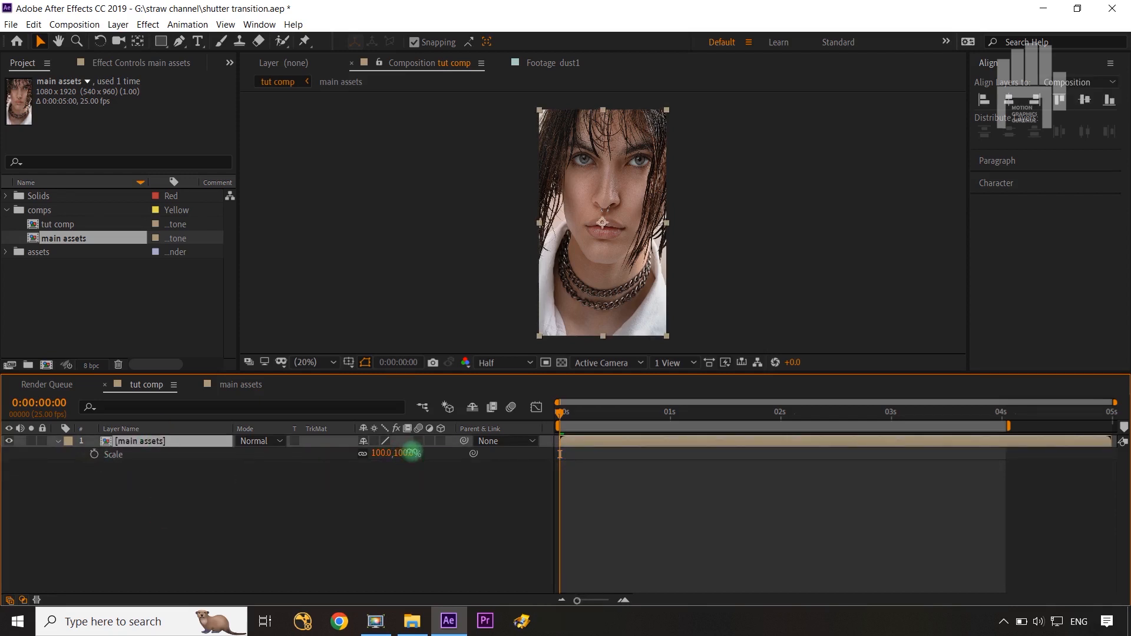
{"action": "left_click_drag", "start_coordinate": [412, 452], "coordinate": [434, 457]}
{"action": "left_click", "coordinate": [396, 530]}
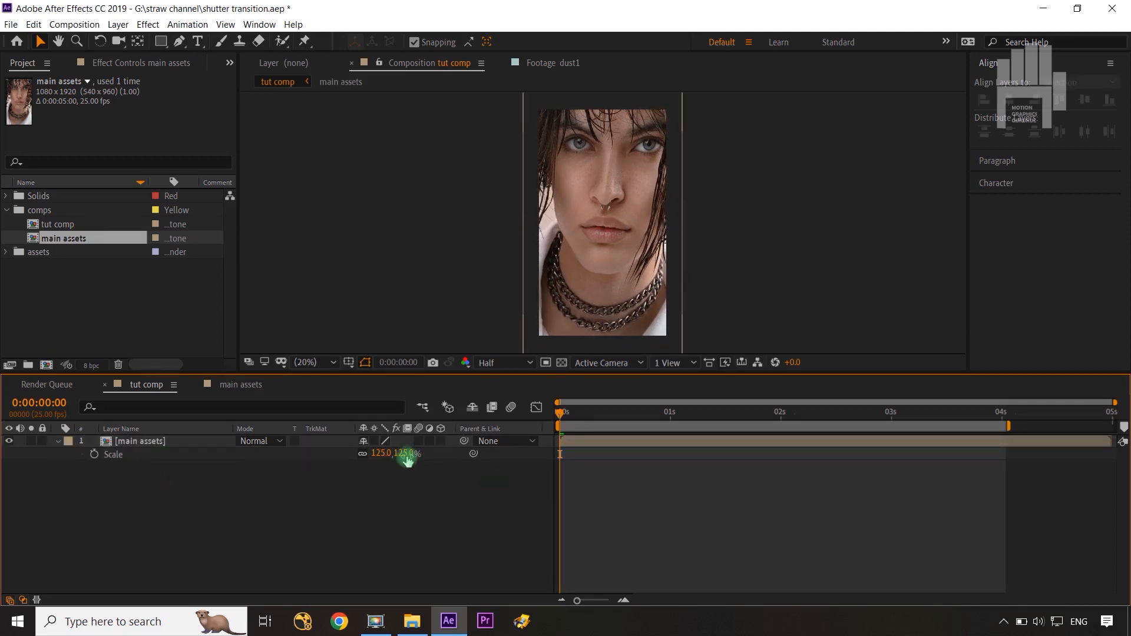
{"action": "left_click_drag", "start_coordinate": [406, 455], "coordinate": [377, 455]}
{"action": "left_click", "coordinate": [327, 523]}
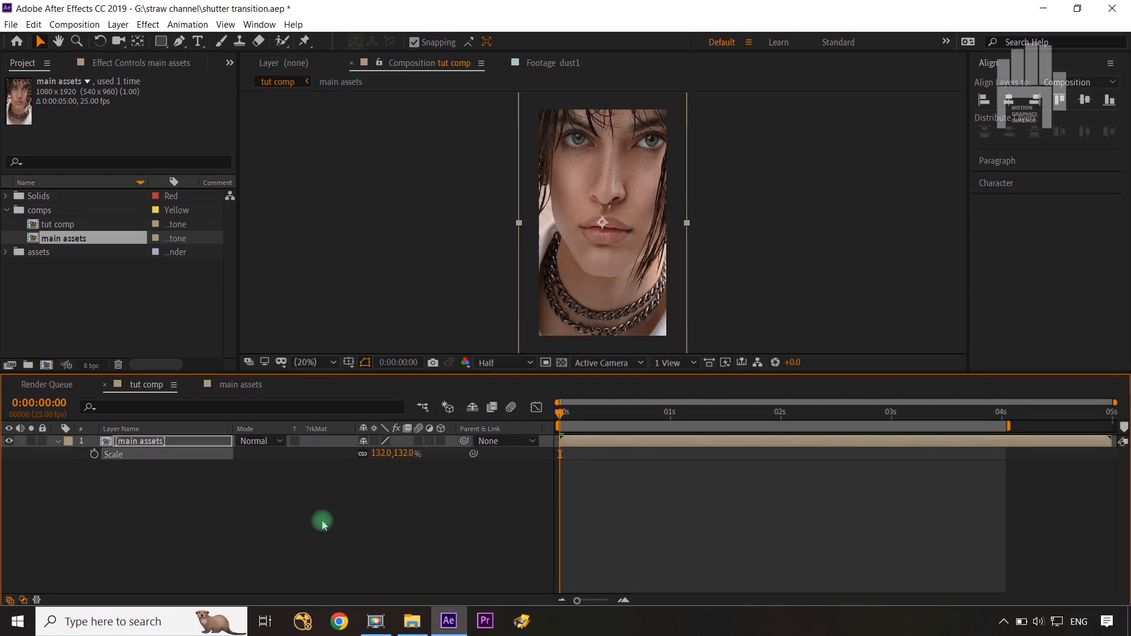
- Give the main assets layer's Scale the expression wiggle(1,20) and collapse the layer's properties
{"action": "left_click", "coordinate": [234, 388]}
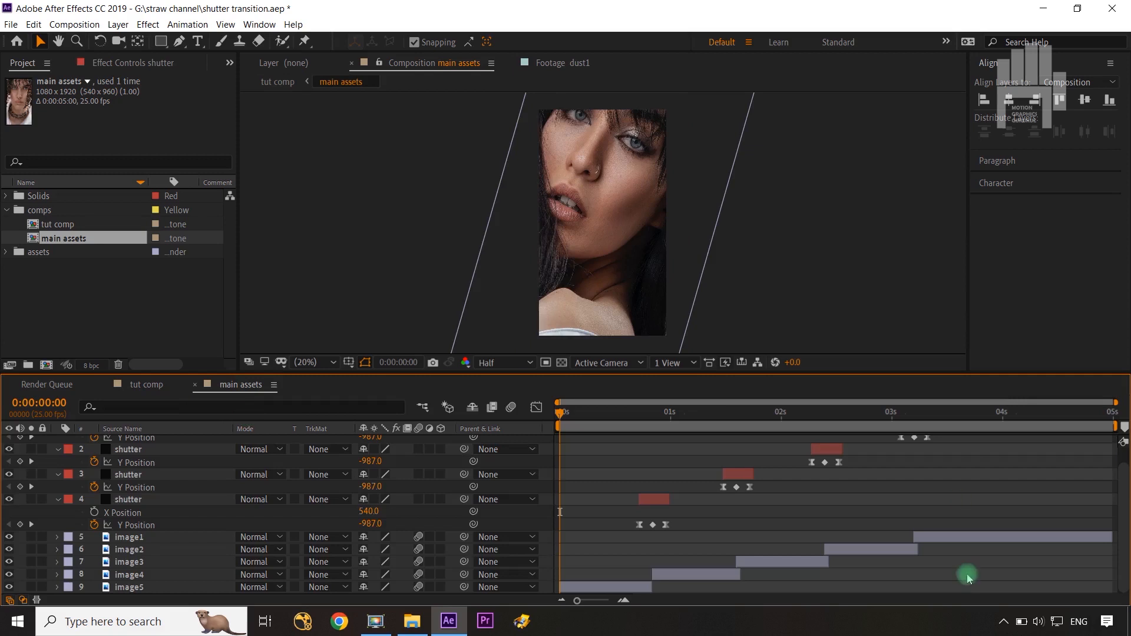
{"action": "left_click", "coordinate": [145, 384]}
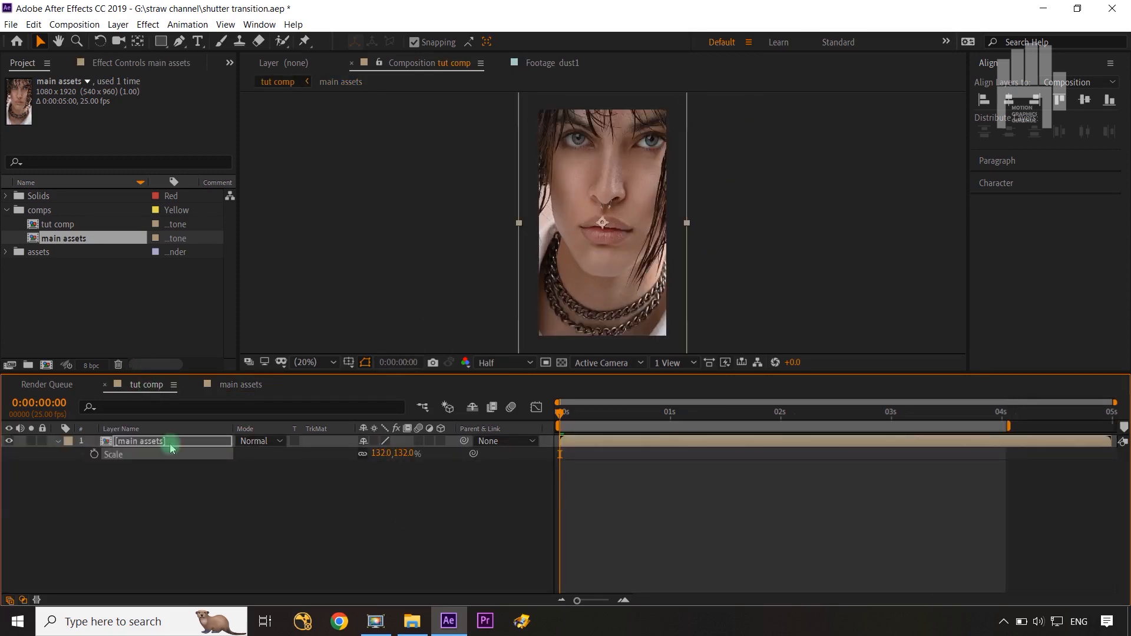
{"action": "left_click", "coordinate": [94, 455], "text": "alt"}
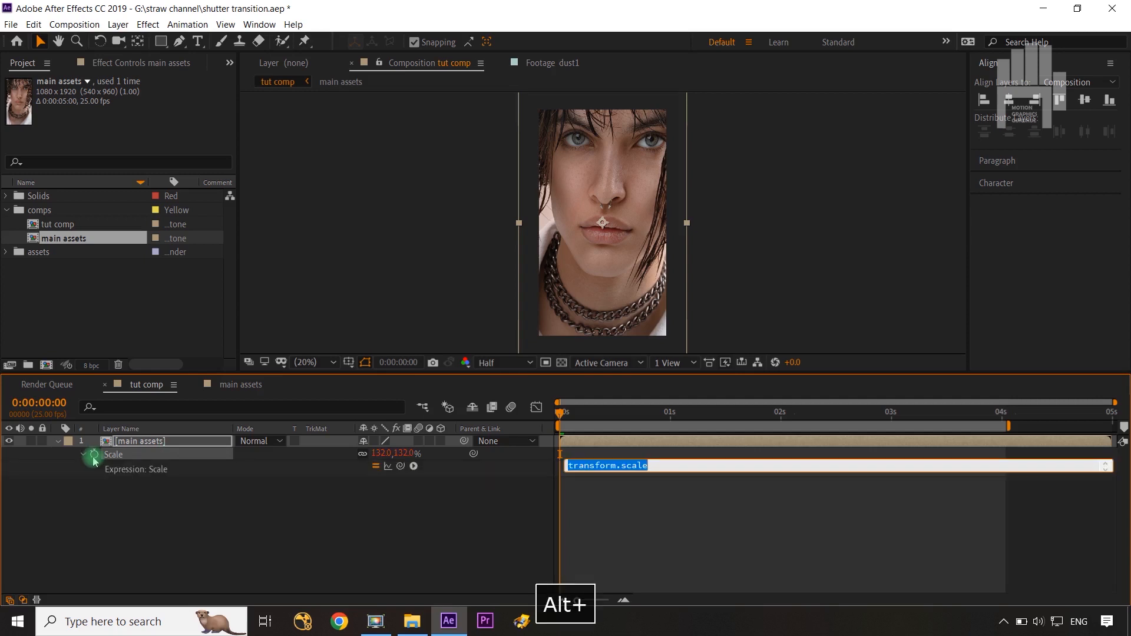
{"action": "type", "text": "wig"}
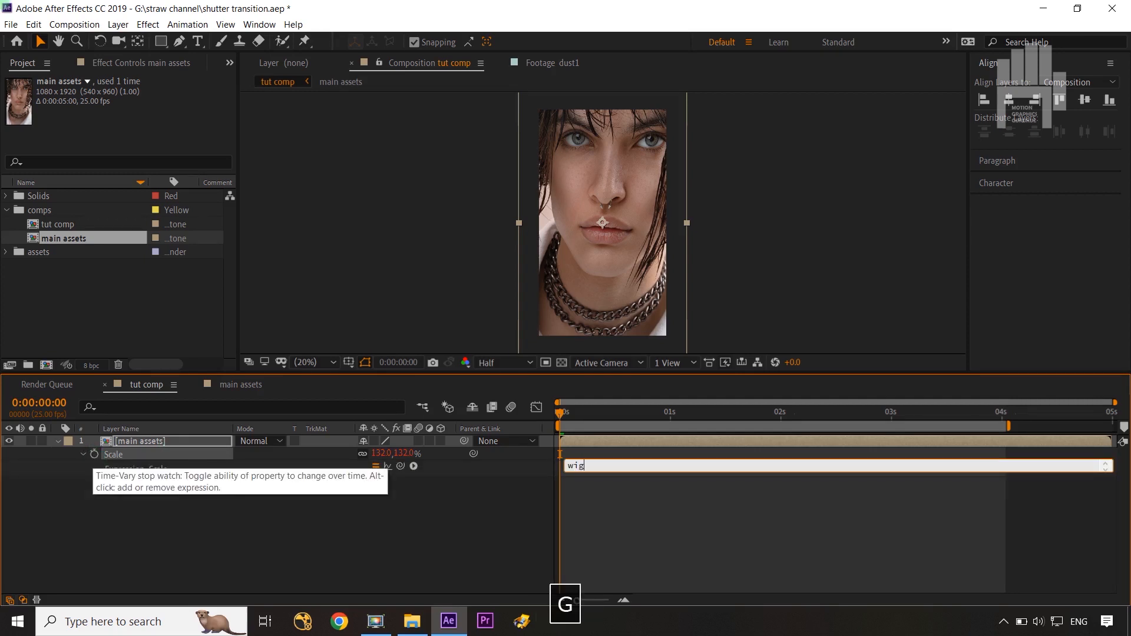
{"action": "type", "text": "gle("}
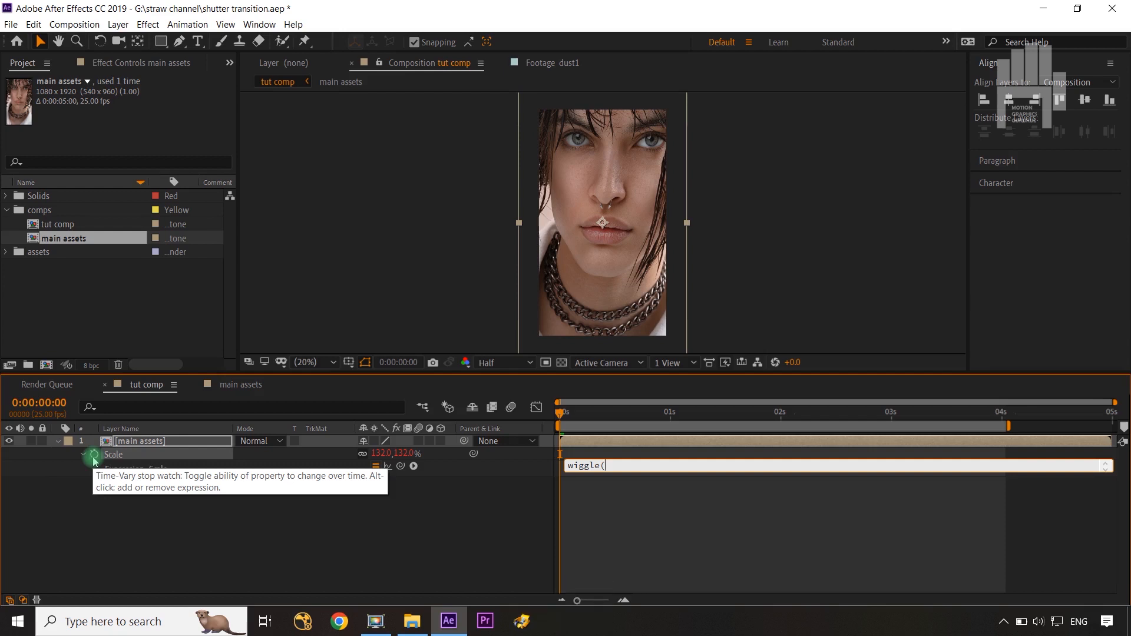
{"action": "type", "text": "1,10"}
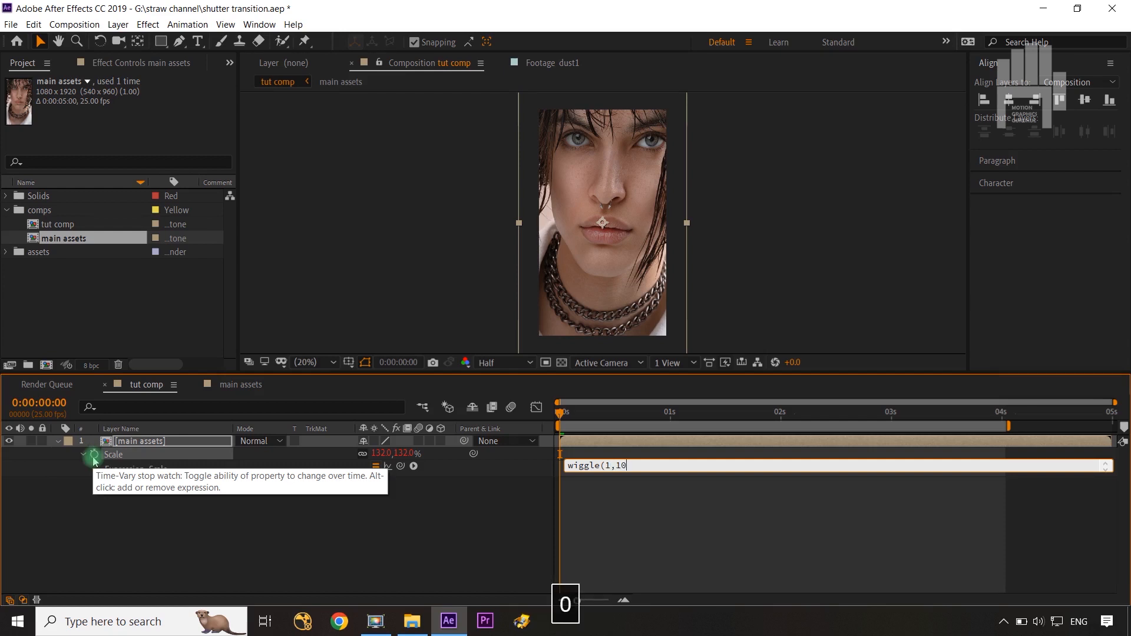
{"action": "type", "text": ")"}
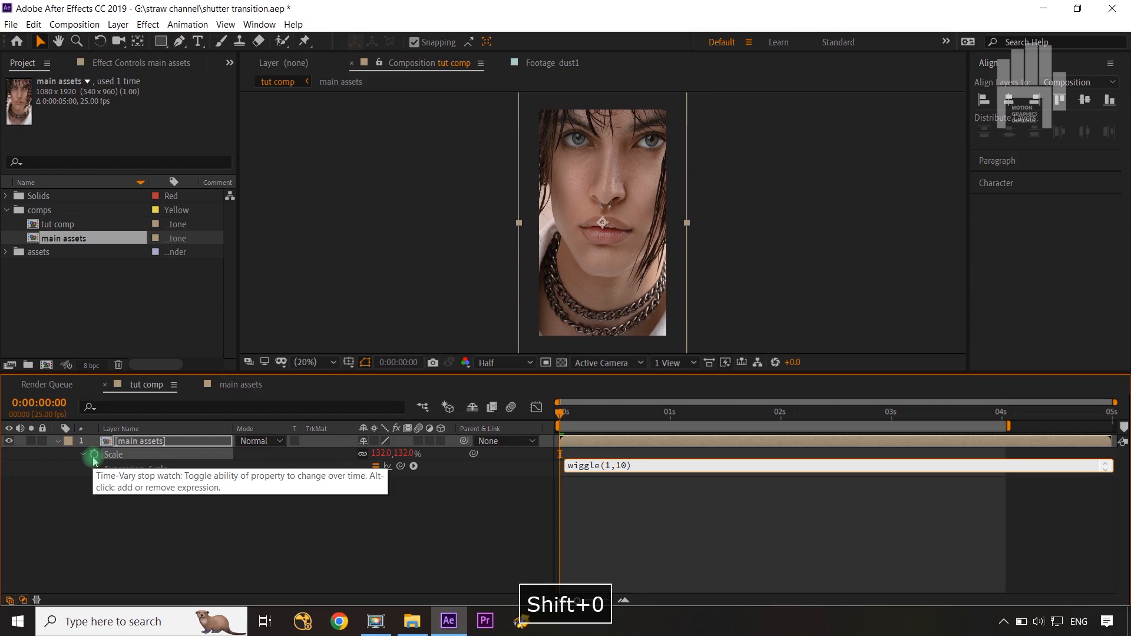
{"action": "key", "text": "Left"}
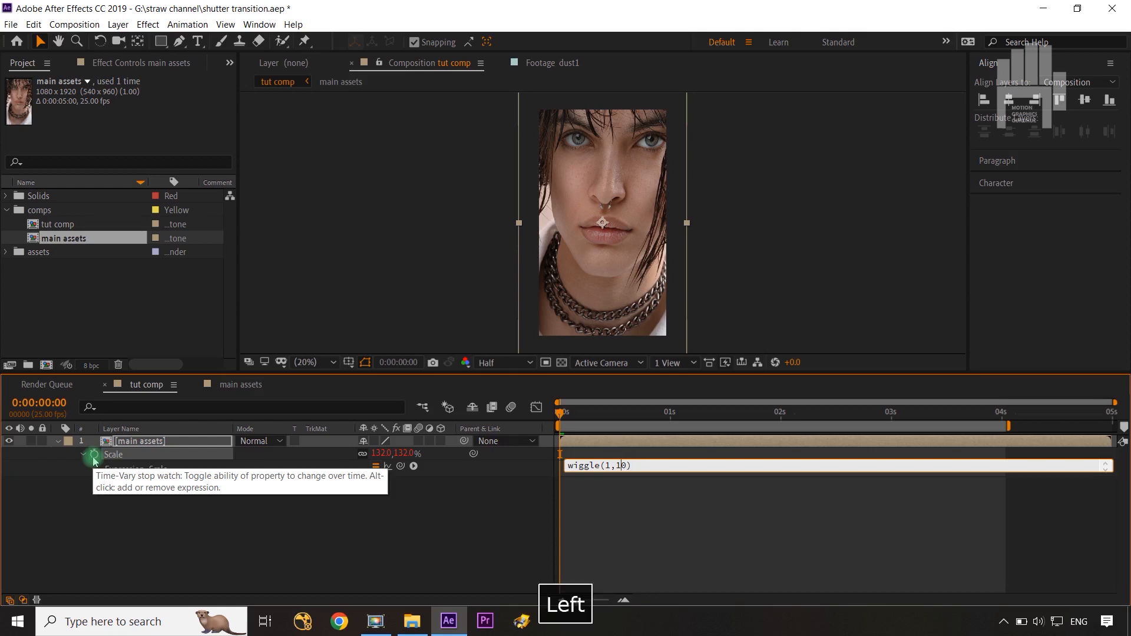
{"action": "key", "text": "BackSpace"}
{"action": "type", "text": "2"}
{"action": "left_click", "coordinate": [203, 518]}
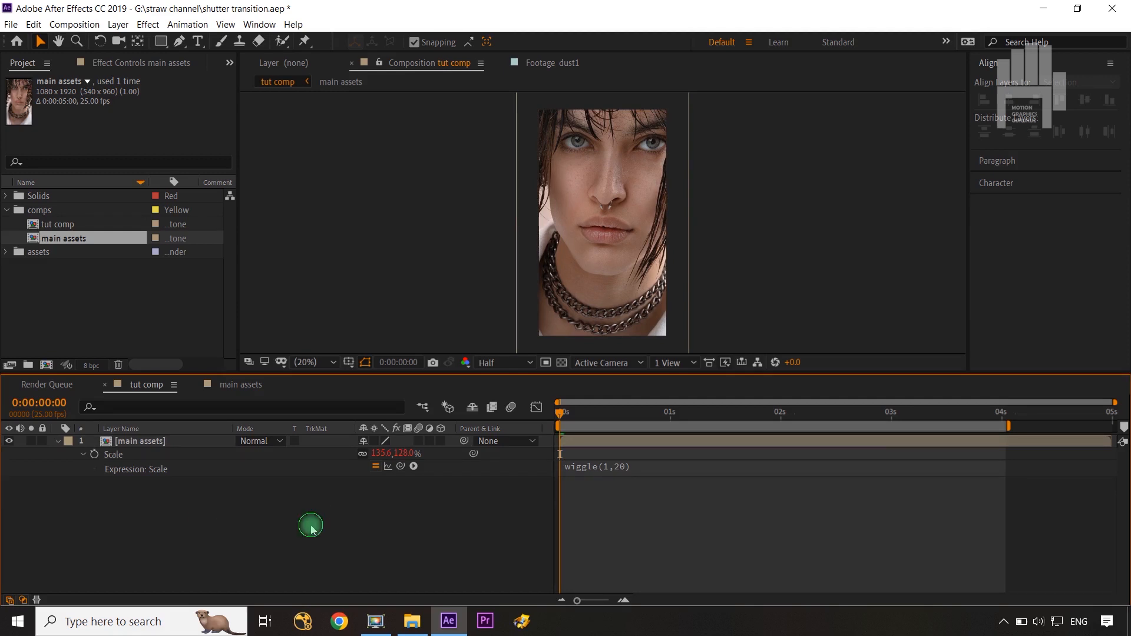
{"action": "left_click", "coordinate": [56, 441]}
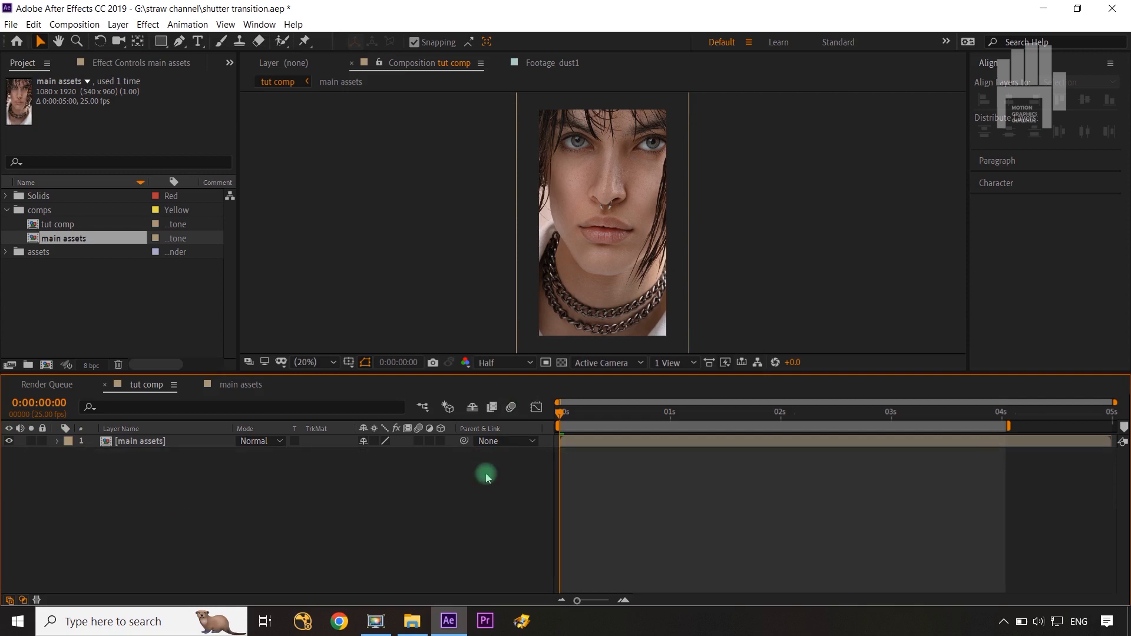
- Lower the preview resolution to Third and play tut comp in a maximized viewer, restoring the layout when done
{"action": "left_click", "coordinate": [489, 363]}
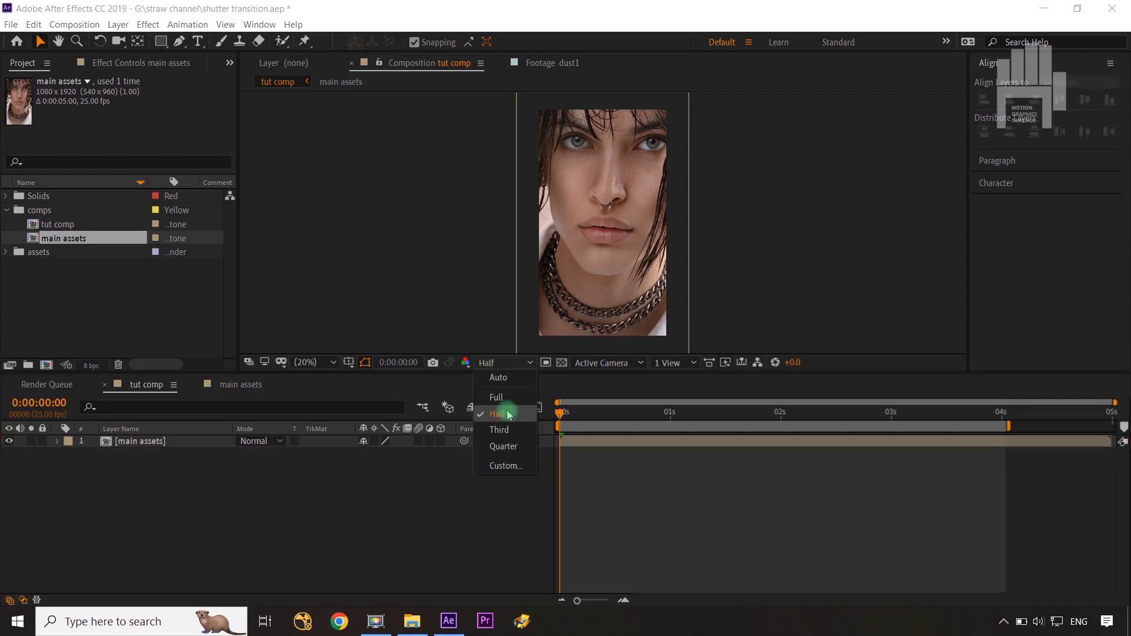
{"action": "left_click", "coordinate": [509, 432]}
{"action": "key", "text": "space"}
{"action": "key", "text": "grave"}
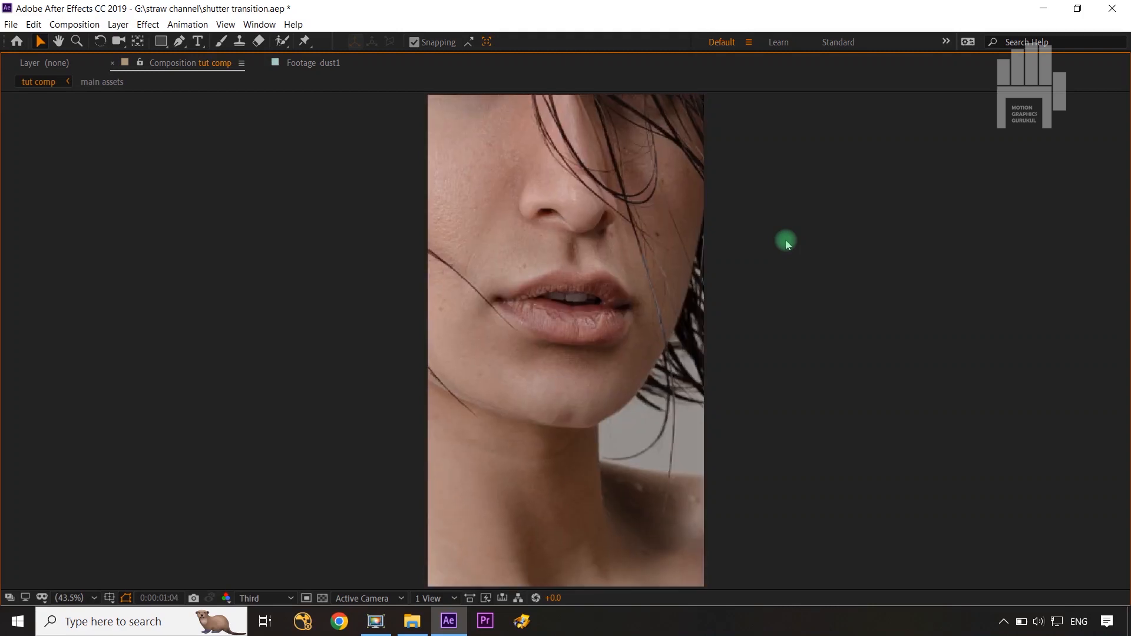
{"action": "key", "text": "space"}
{"action": "key", "text": "grave"}
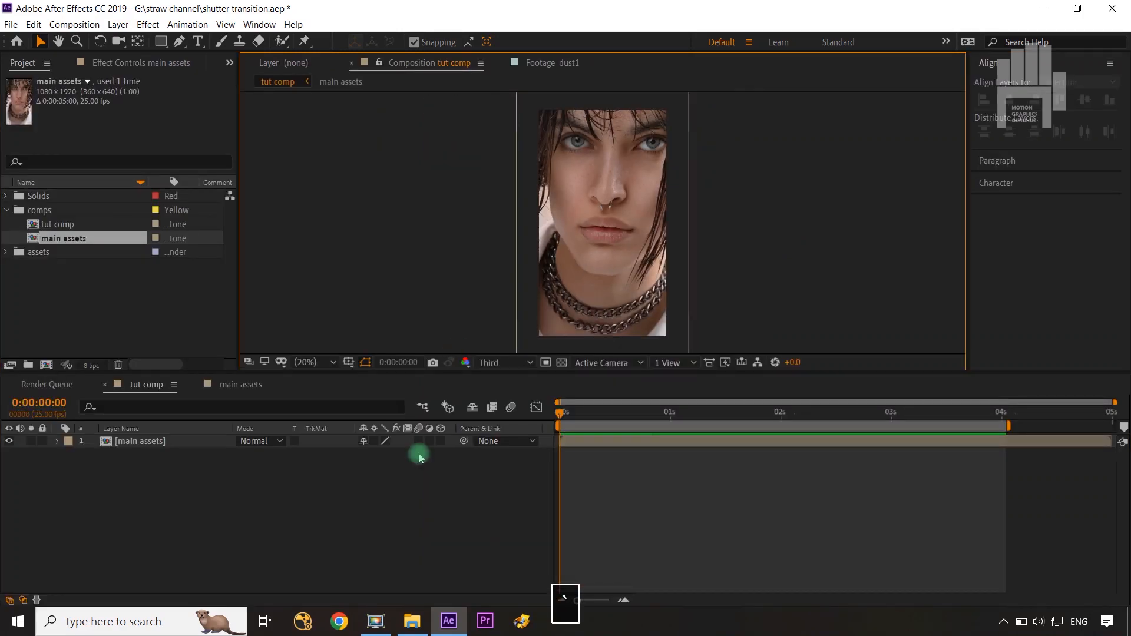
- Add the dust1 and dust2 footage from the assets folder above all shutter layers in the main assets composition
{"action": "left_click", "coordinate": [238, 385]}
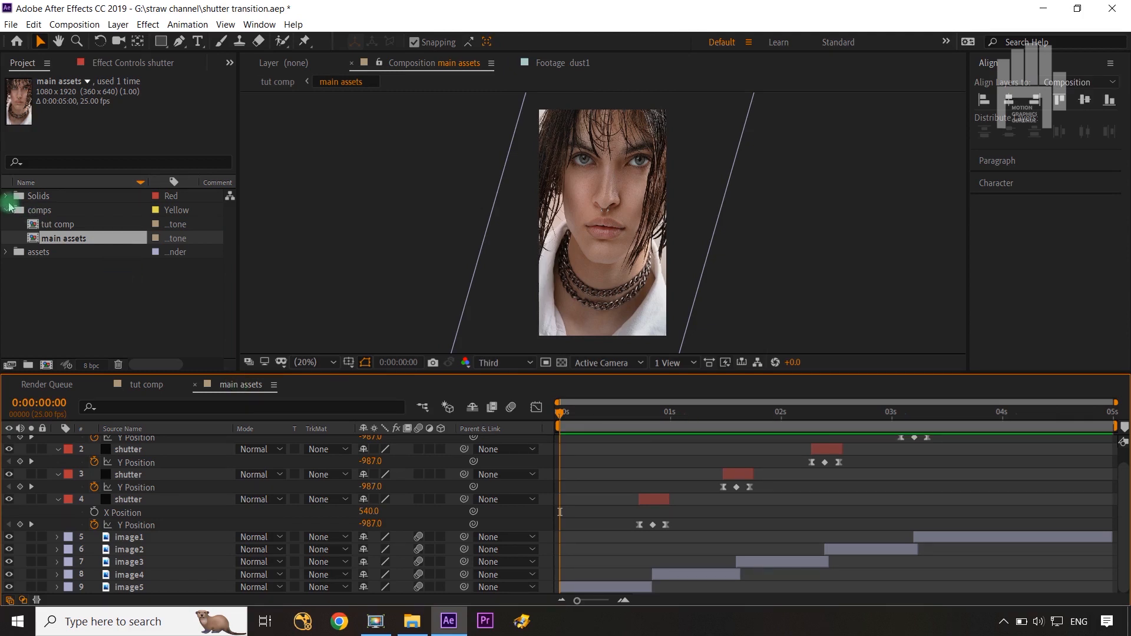
{"action": "left_click", "coordinate": [7, 252]}
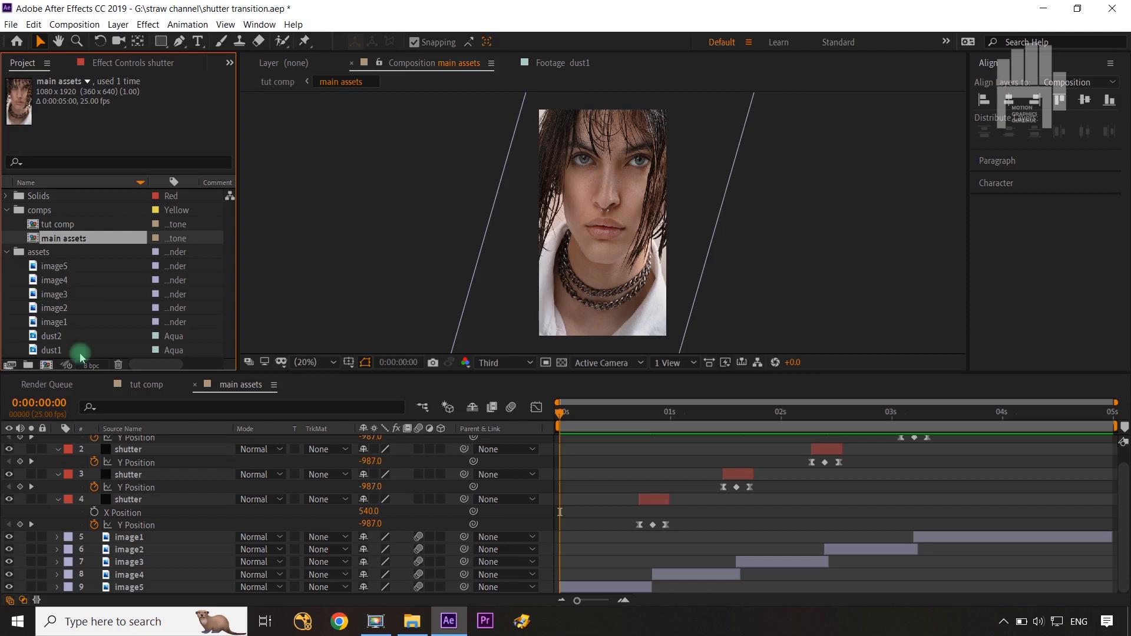
{"action": "left_click", "coordinate": [77, 351]}
{"action": "left_click", "coordinate": [77, 341], "text": "ctrl"}
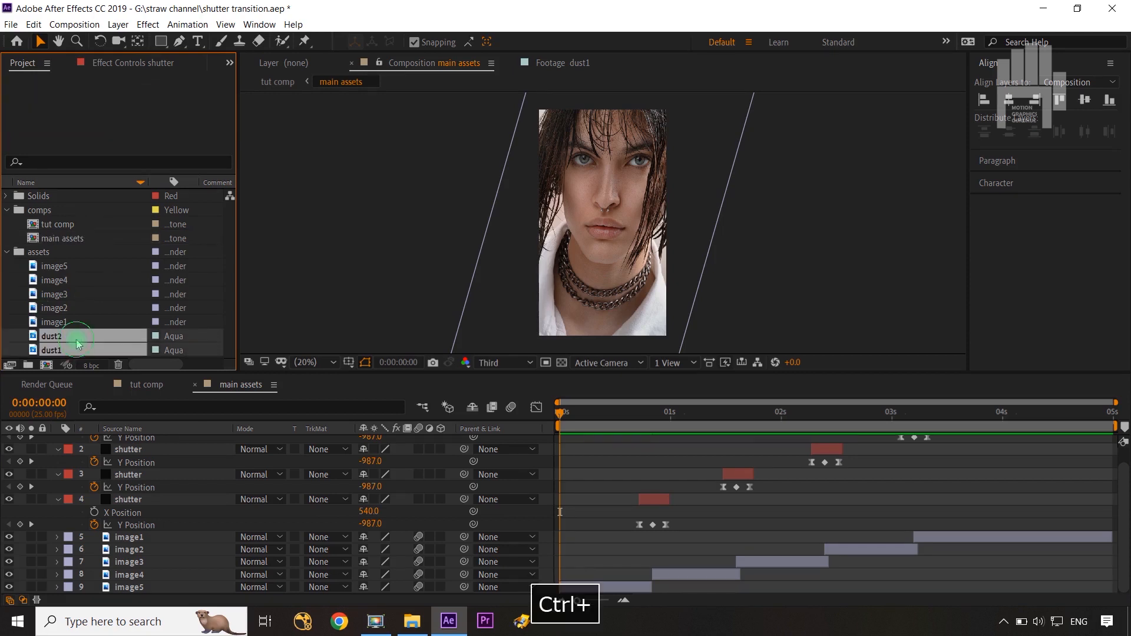
{"action": "left_click_drag", "start_coordinate": [80, 351], "coordinate": [181, 456]}
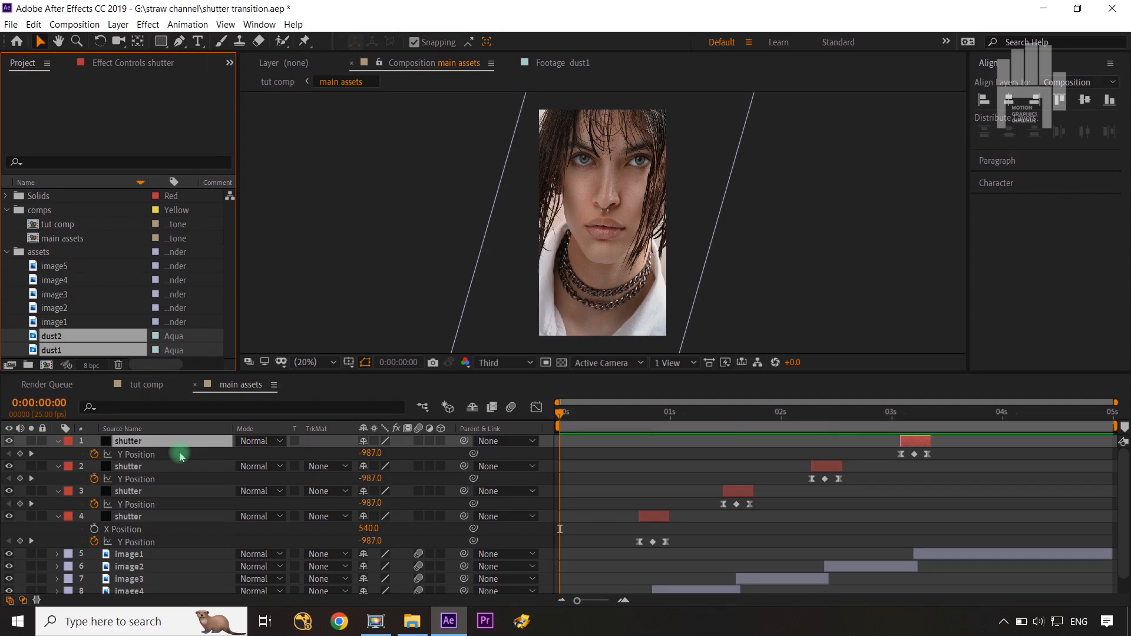
{"action": "left_click_drag", "start_coordinate": [181, 457], "coordinate": [163, 440]}
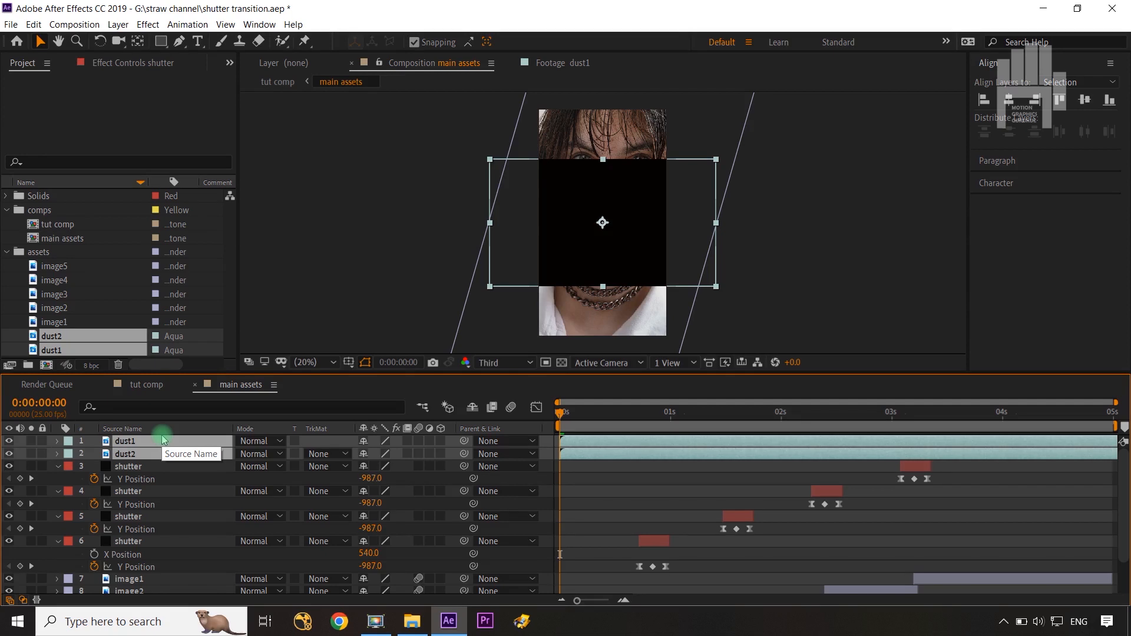
- Rotate both dust layers to 90°
{"action": "key", "text": "r"}
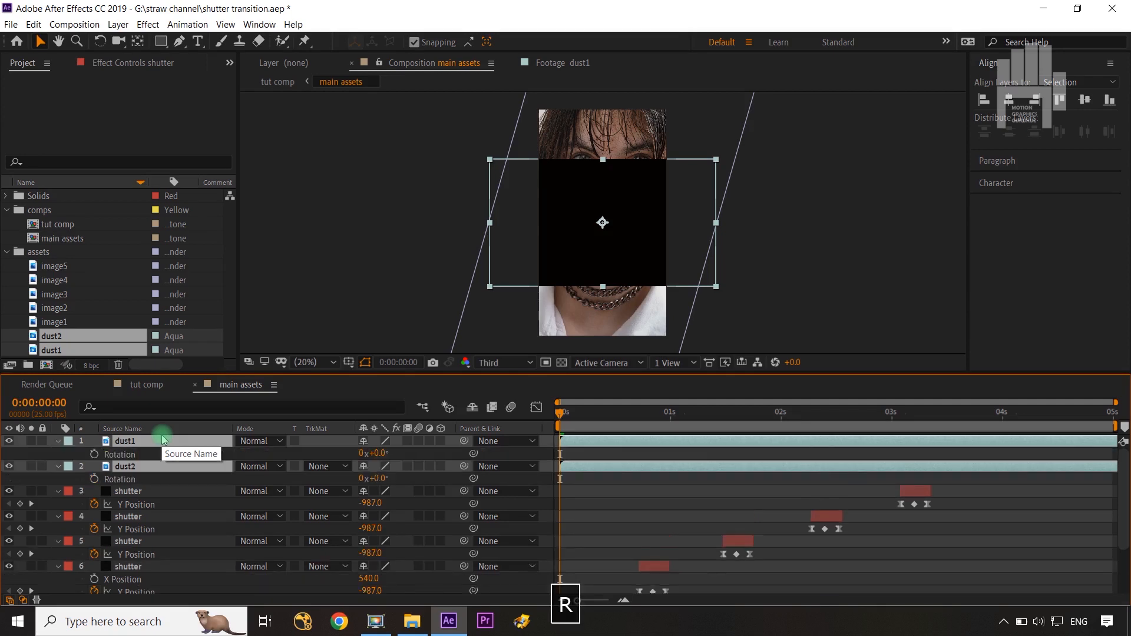
{"action": "left_click", "coordinate": [380, 453]}
{"action": "type", "text": "90"}
{"action": "left_click", "coordinate": [421, 455]}
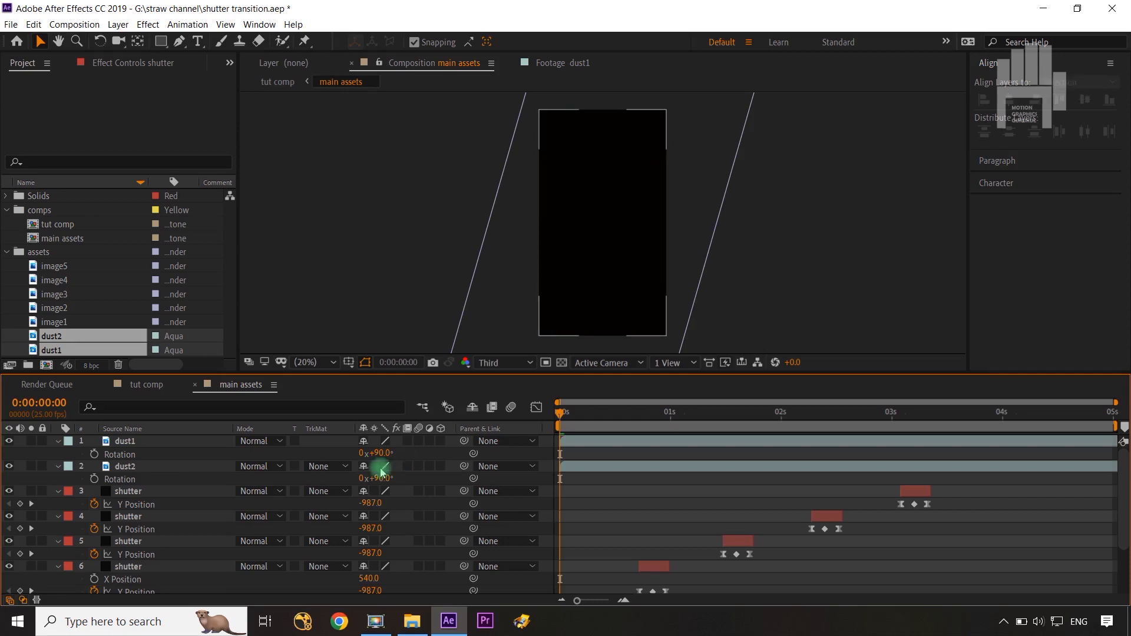
- Reveal the dust layers' Scale and set dust1 and dust2 to 118% each
{"action": "key", "text": "shift+s"}
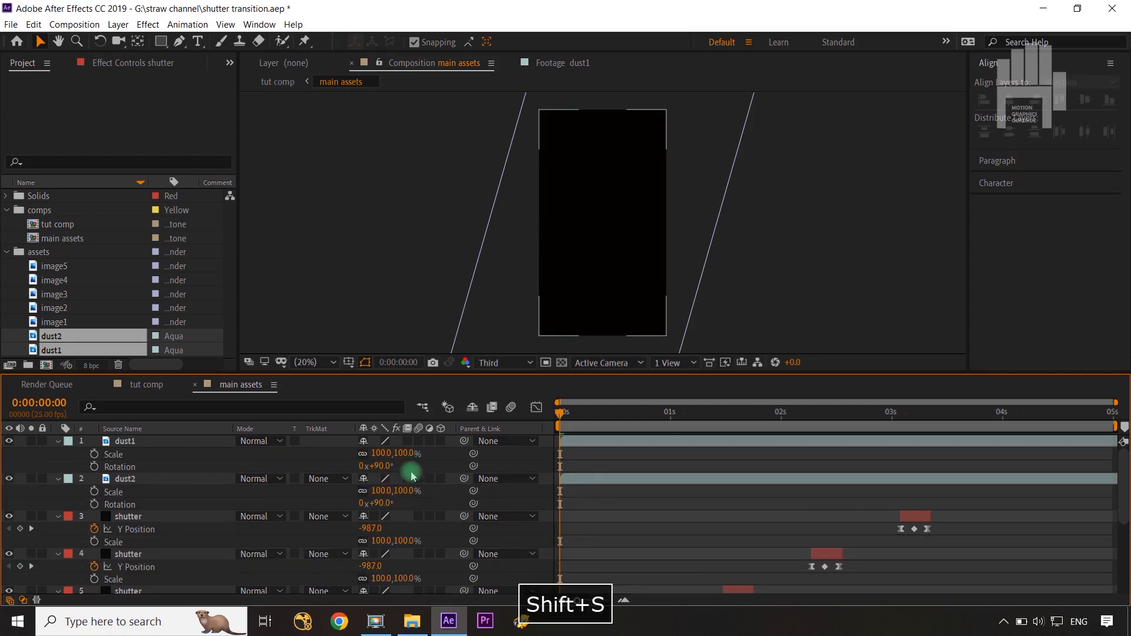
{"action": "left_click_drag", "start_coordinate": [411, 460], "coordinate": [419, 457]}
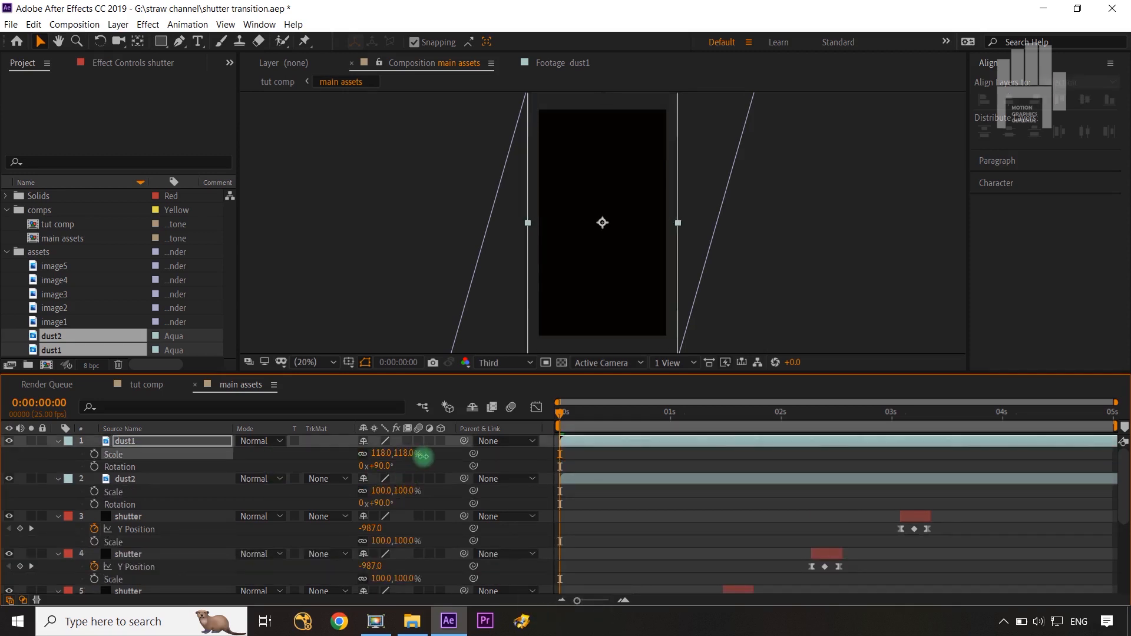
{"action": "left_click_drag", "start_coordinate": [406, 496], "coordinate": [419, 494]}
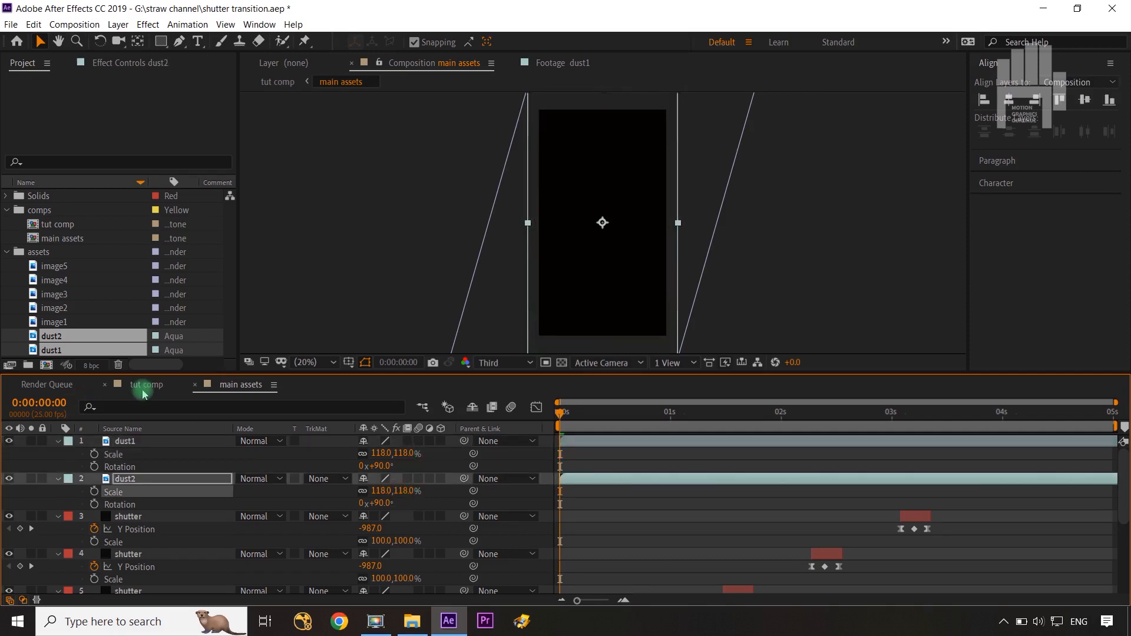
- Scrub through the first part of tut comp to check the dust footage and return to the main assets composition
{"action": "left_click", "coordinate": [145, 385]}
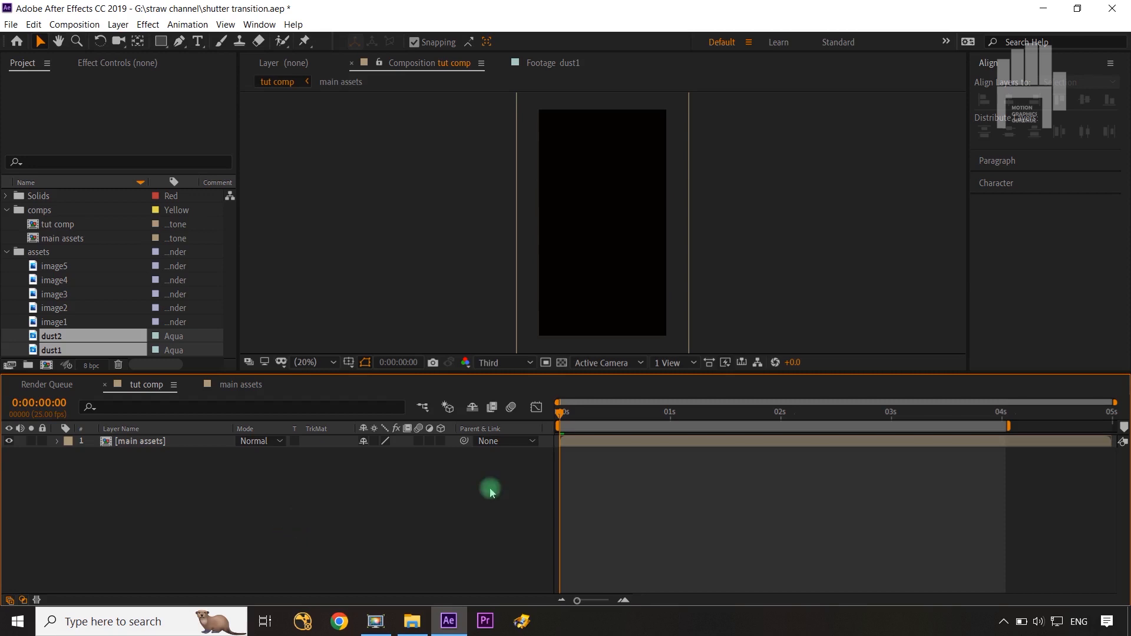
{"action": "mouse_move", "coordinate": [561, 416]}
{"action": "left_mouse_down"}
{"action": "mouse_move", "coordinate": [714, 428]}
{"action": "mouse_move", "coordinate": [557, 429]}
{"action": "left_mouse_up"}
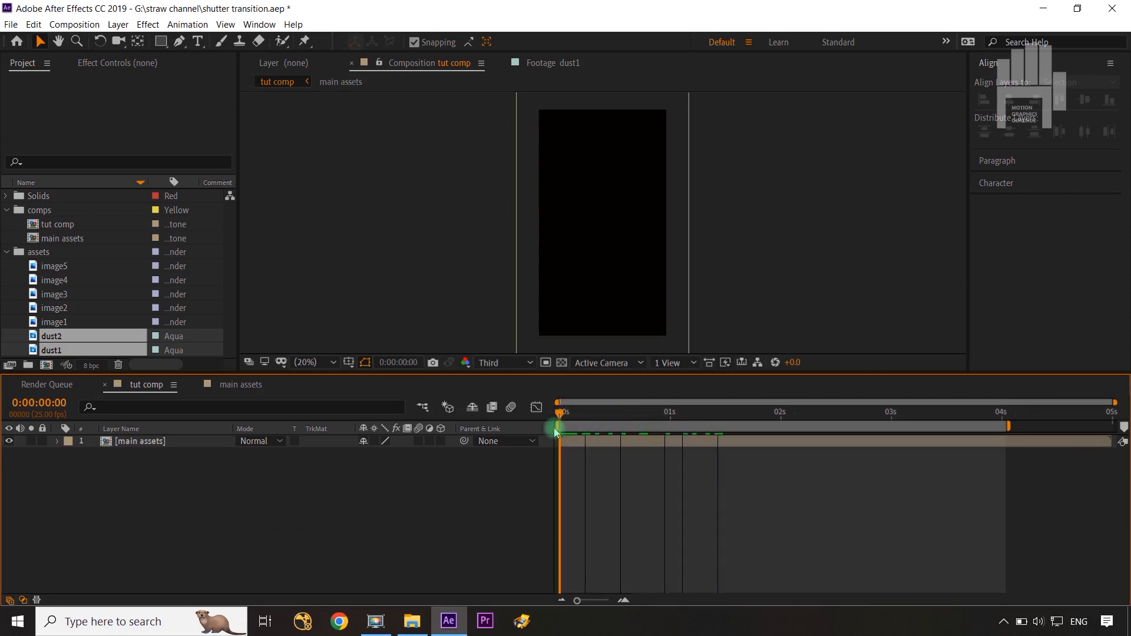
{"action": "left_click", "coordinate": [240, 386]}
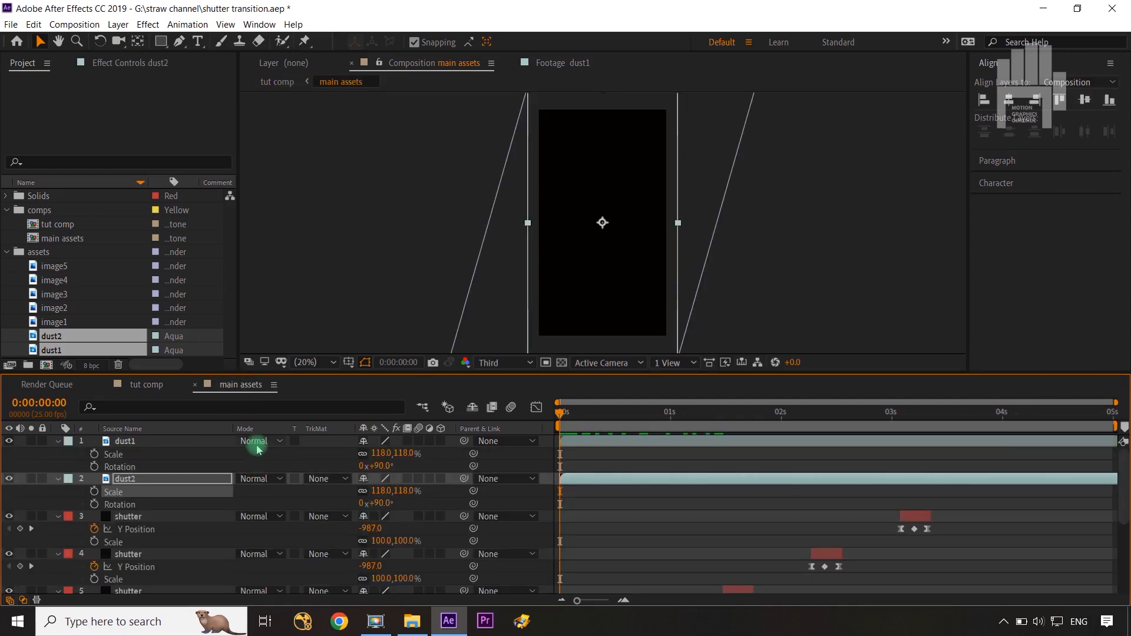
- Set the blending mode of both the dust1 and dust2 layers to Screen and inspect the overlay up close
{"action": "left_click", "coordinate": [157, 441], "text": "ctrl"}
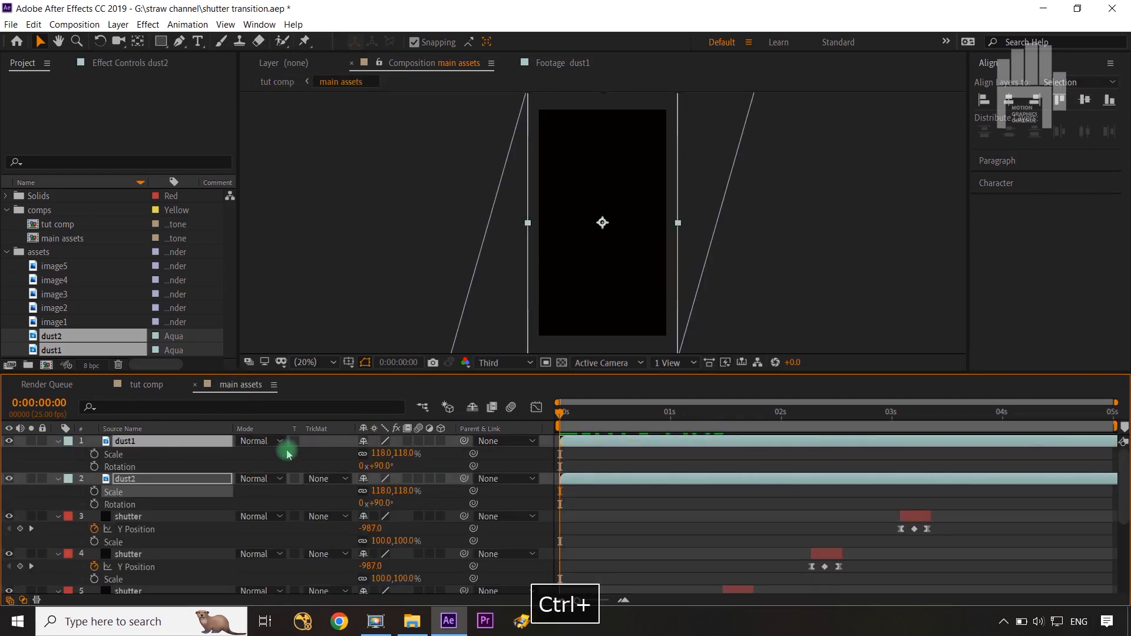
{"action": "left_click", "coordinate": [271, 441]}
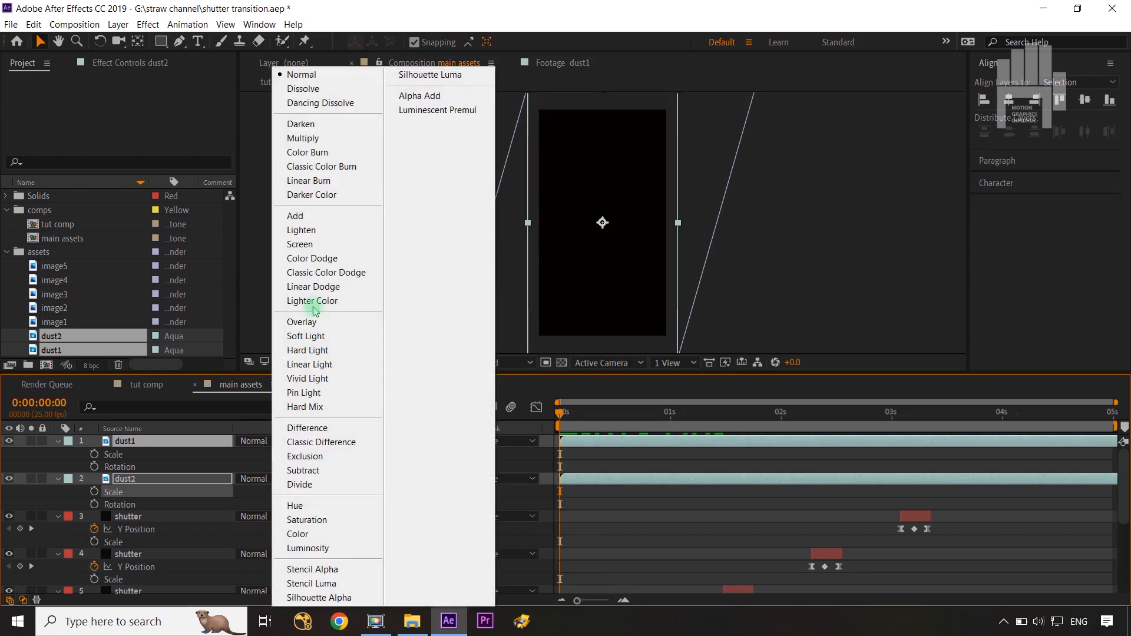
{"action": "left_click", "coordinate": [307, 245]}
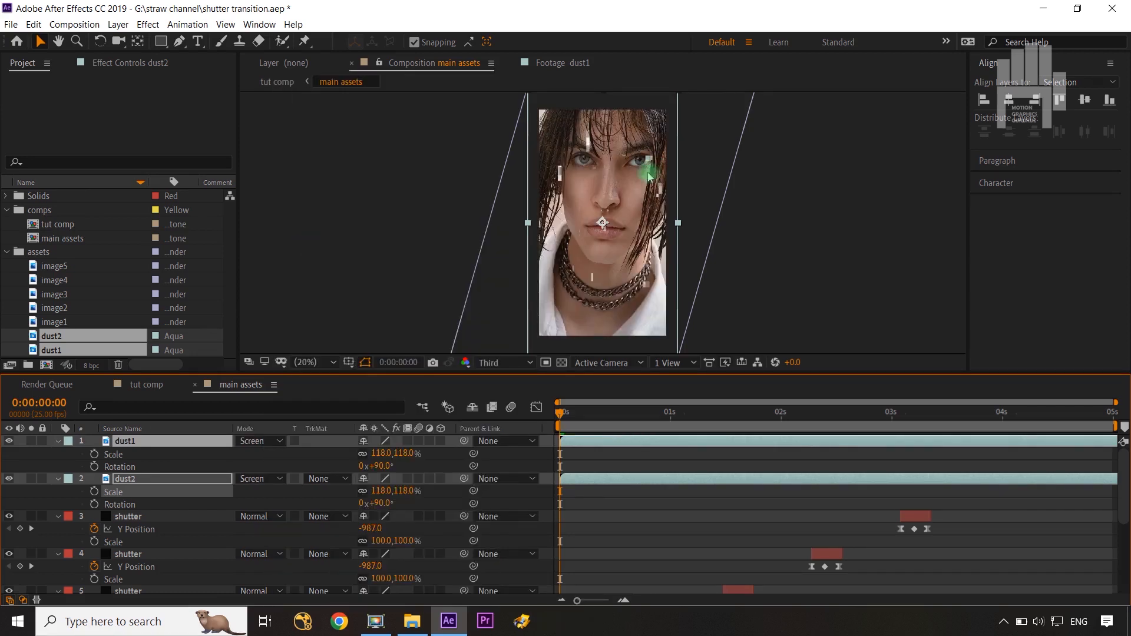
{"action": "scroll", "coordinate": [644, 168], "scroll_direction": "up", "scroll_amount": 4}
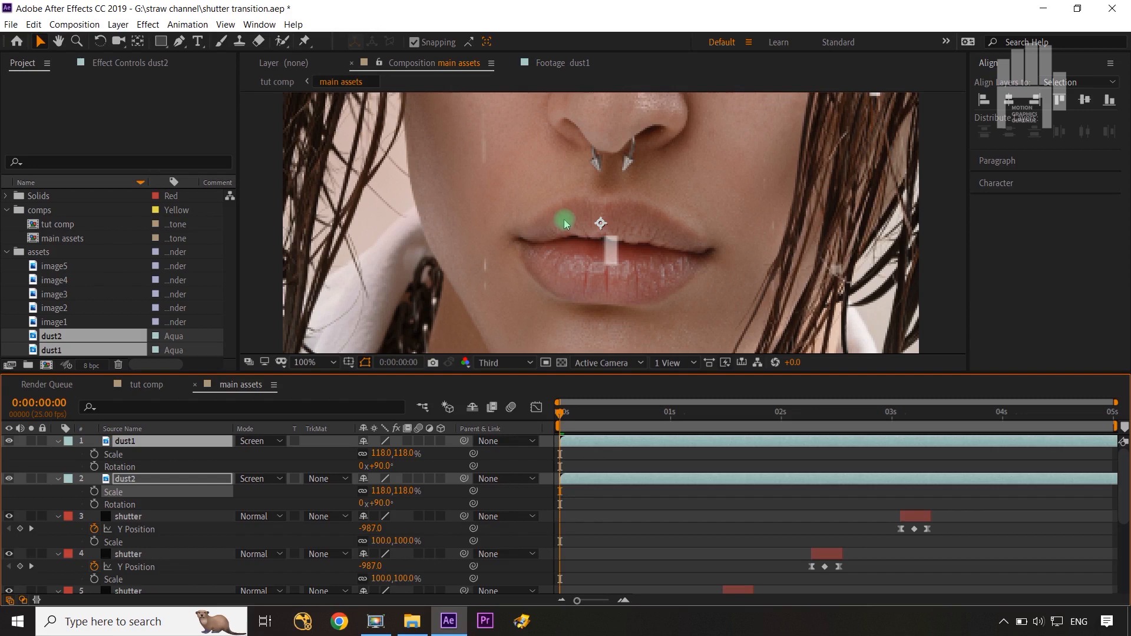
{"action": "scroll", "coordinate": [564, 223], "scroll_direction": "down", "scroll_amount": 2}
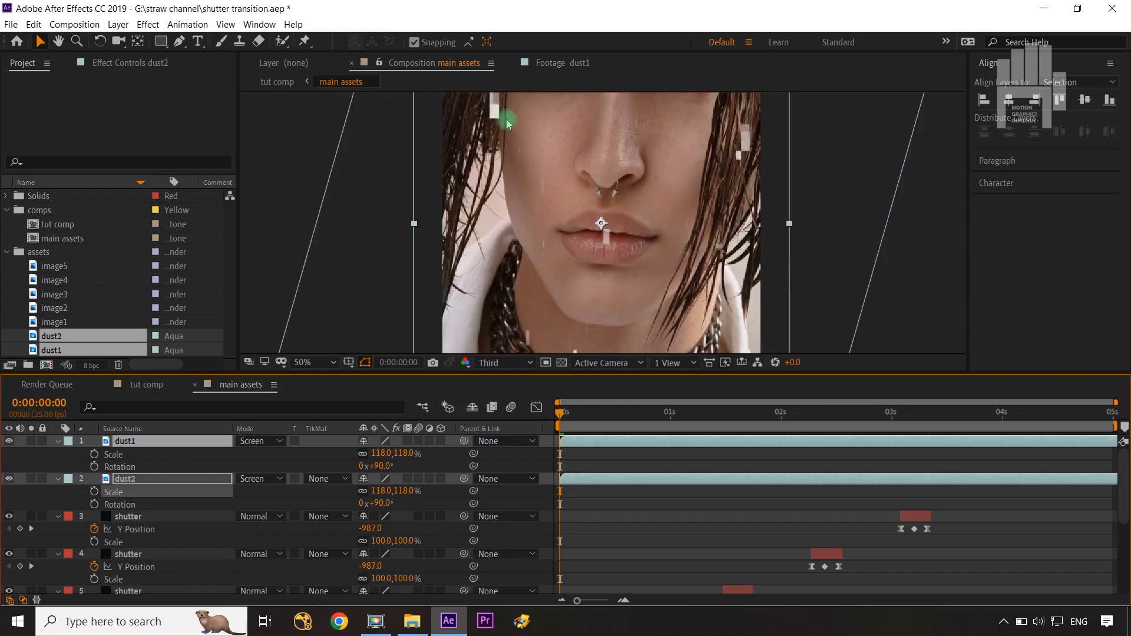
- Add an adjustment layer above main assets in tut comp and apply the Noise effect to it with a 5% amount
{"action": "left_click", "coordinate": [147, 384]}
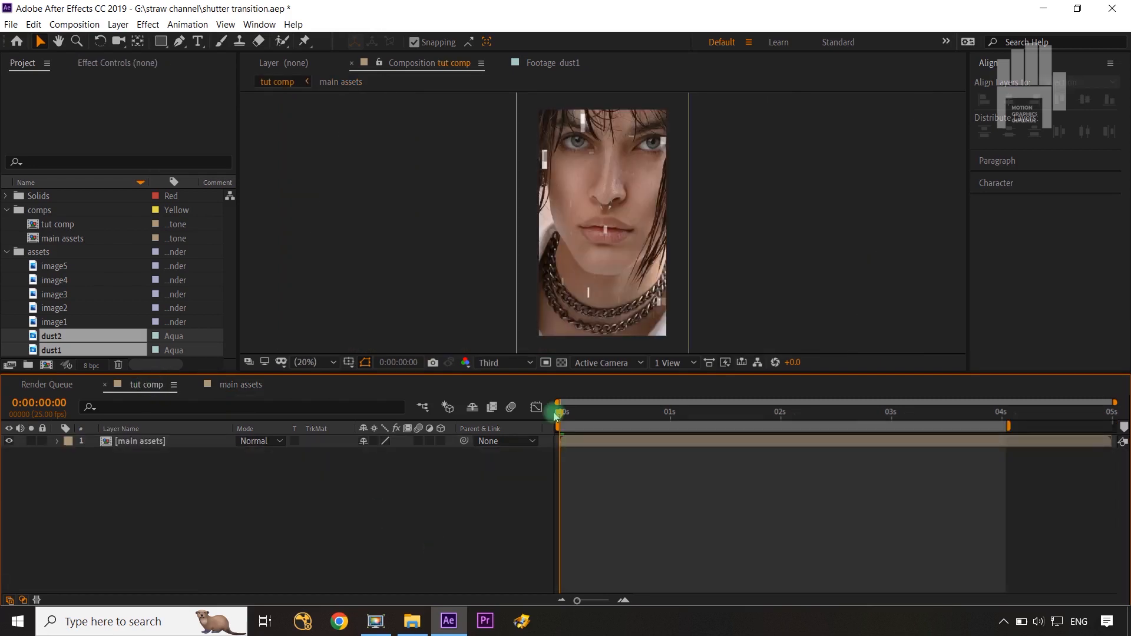
{"action": "left_click", "coordinate": [154, 442]}
{"action": "key", "text": "ctrl+alt+y"}
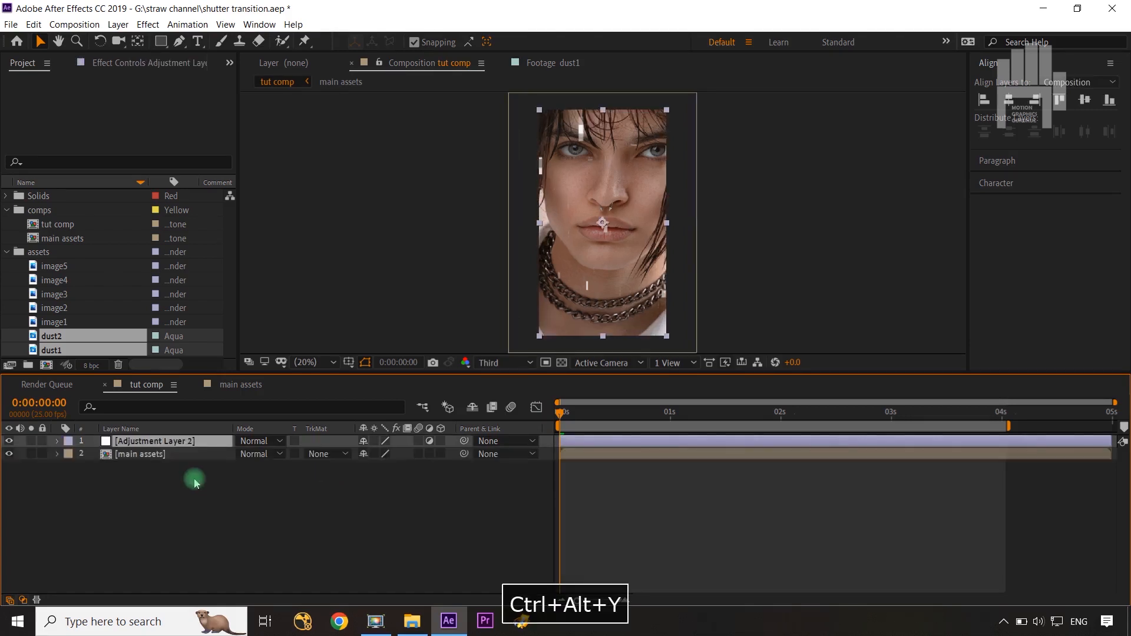
{"action": "left_click", "coordinate": [156, 24]}
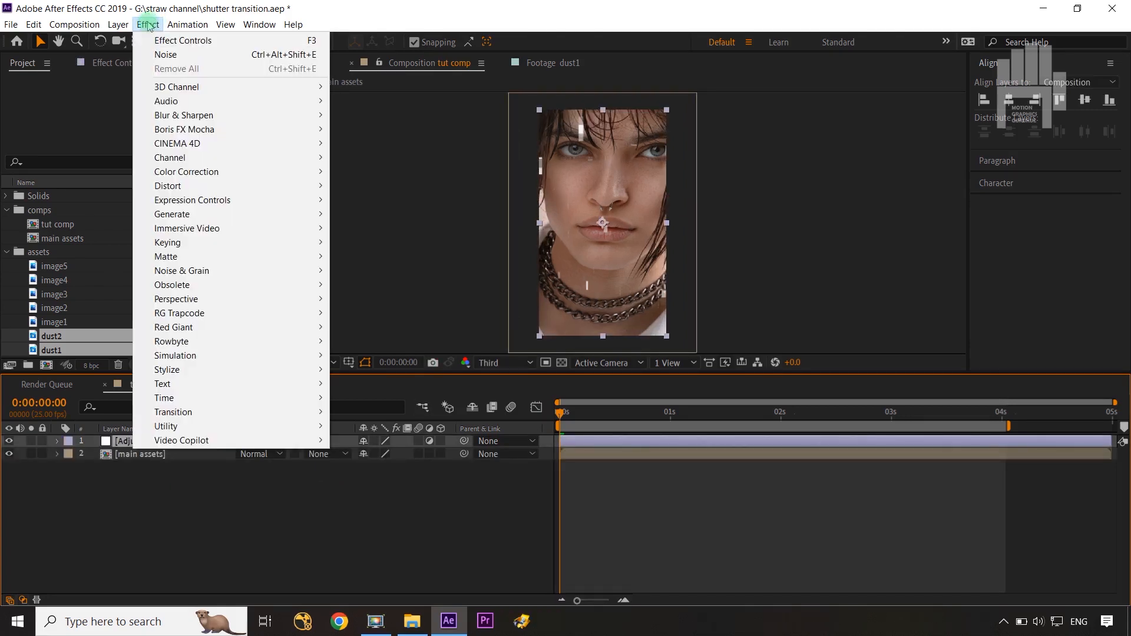
{"action": "left_click", "coordinate": [192, 53]}
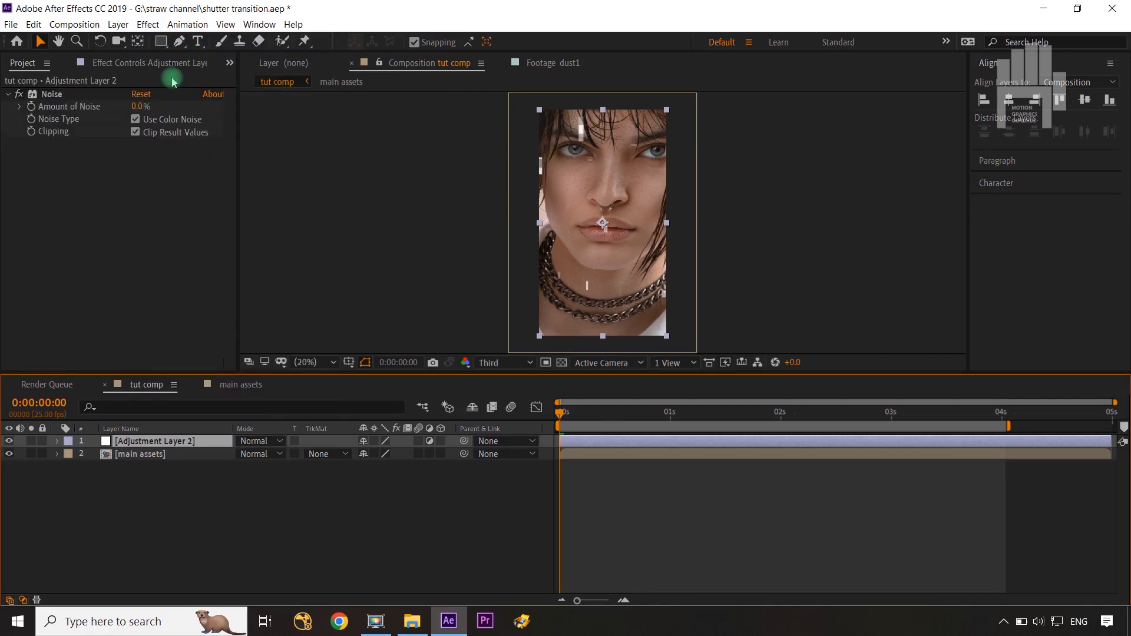
{"action": "type", "text": "5"}
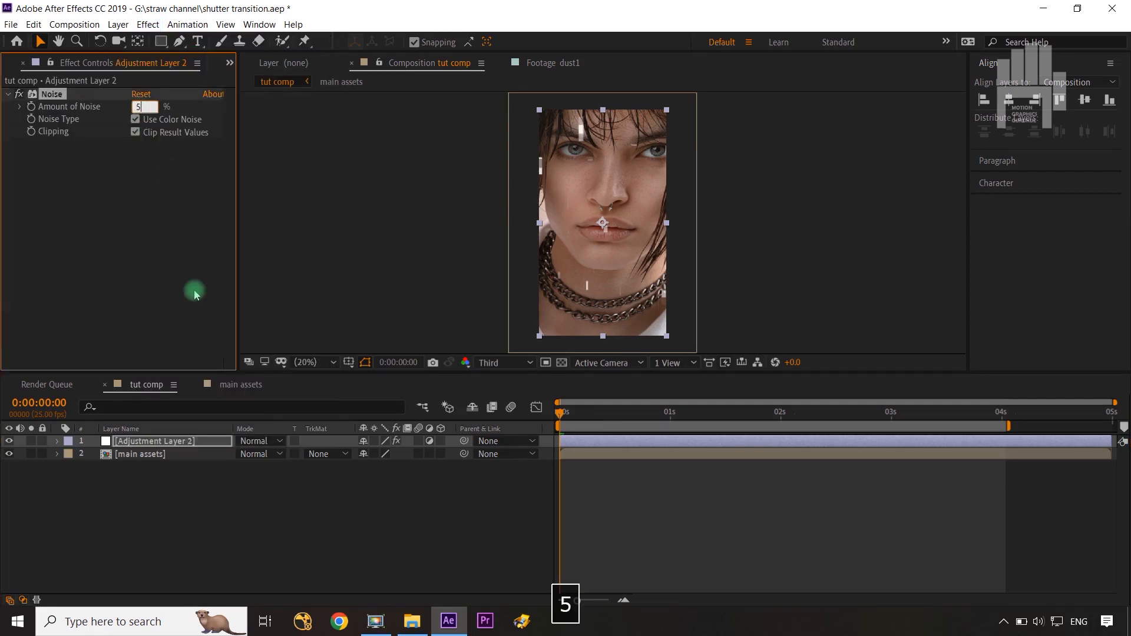
{"action": "left_click", "coordinate": [194, 290]}
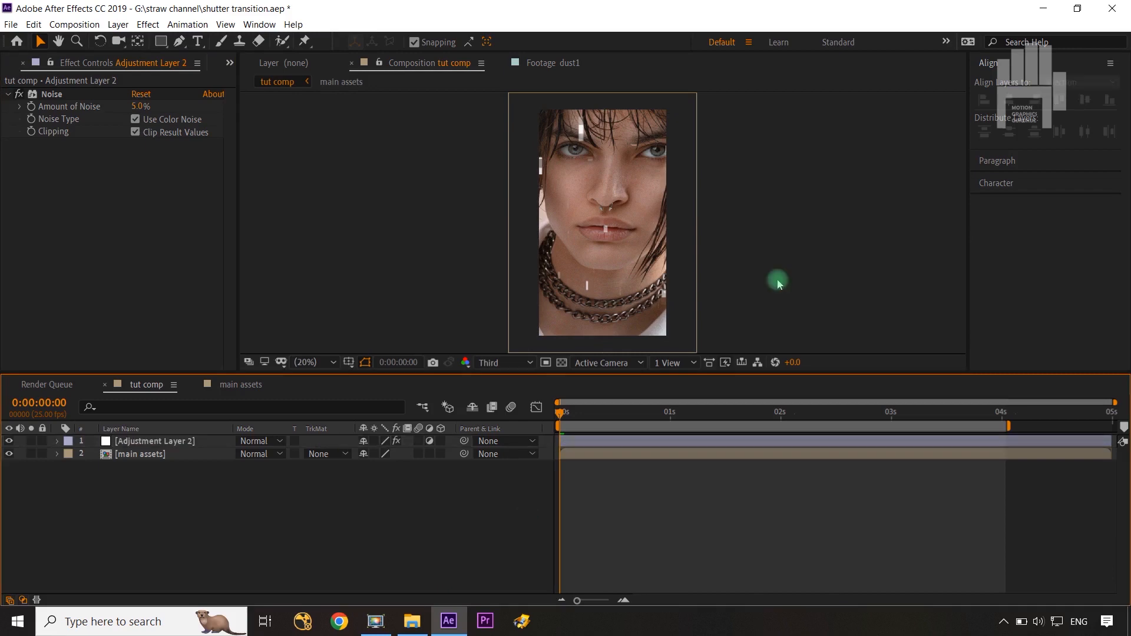
- Maximize the composition view and play back tut comp to review the finished shutter transition
{"action": "key", "text": "grave"}
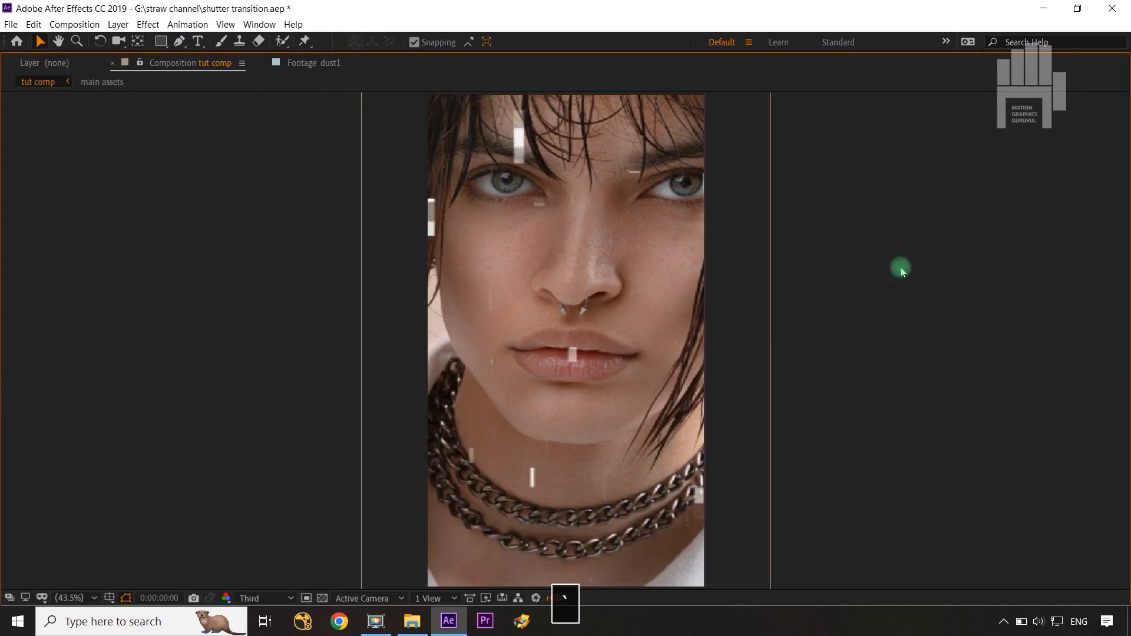
{"action": "key", "text": "space"}
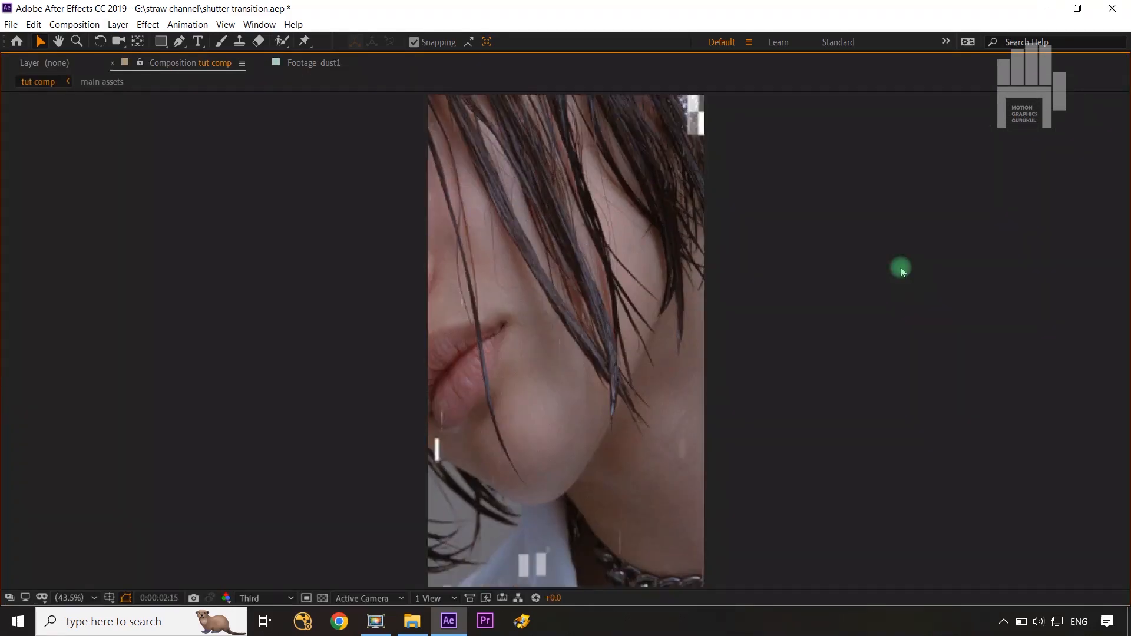